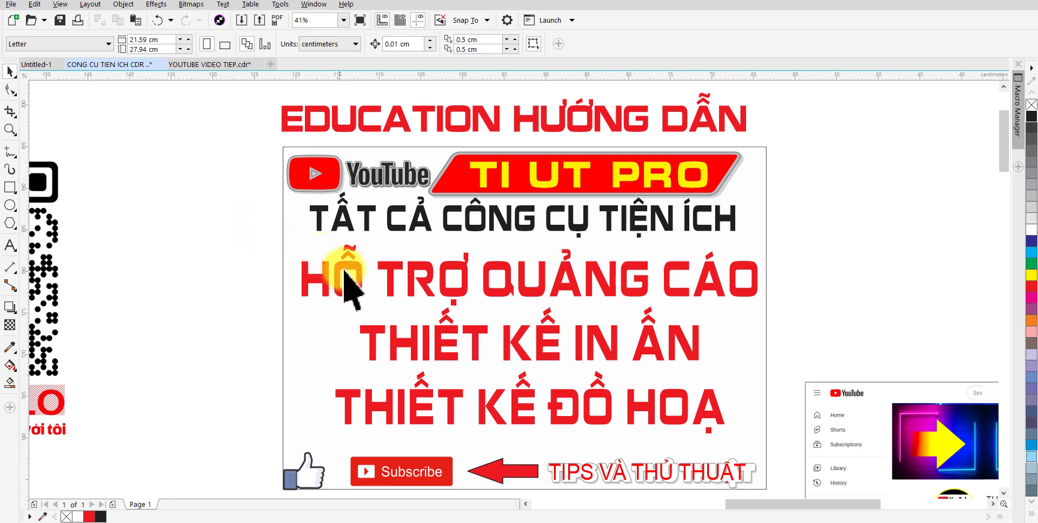
Zoom in to inspect the Google search results and YouTube channel screenshots
scroll(351, 287, down, 2)
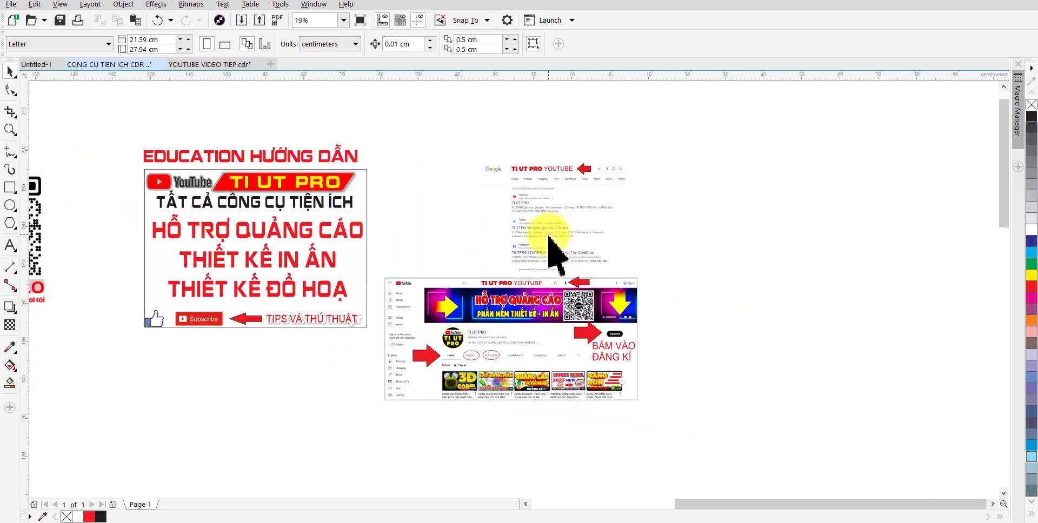
key(z)
drag(486, 154, 627, 230)
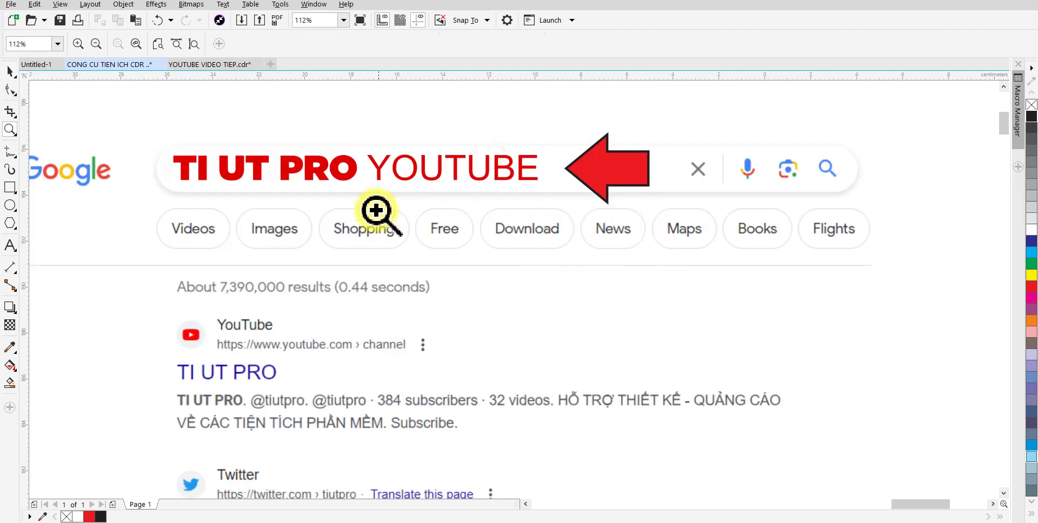
key(space)
scroll(309, 318, down, 3)
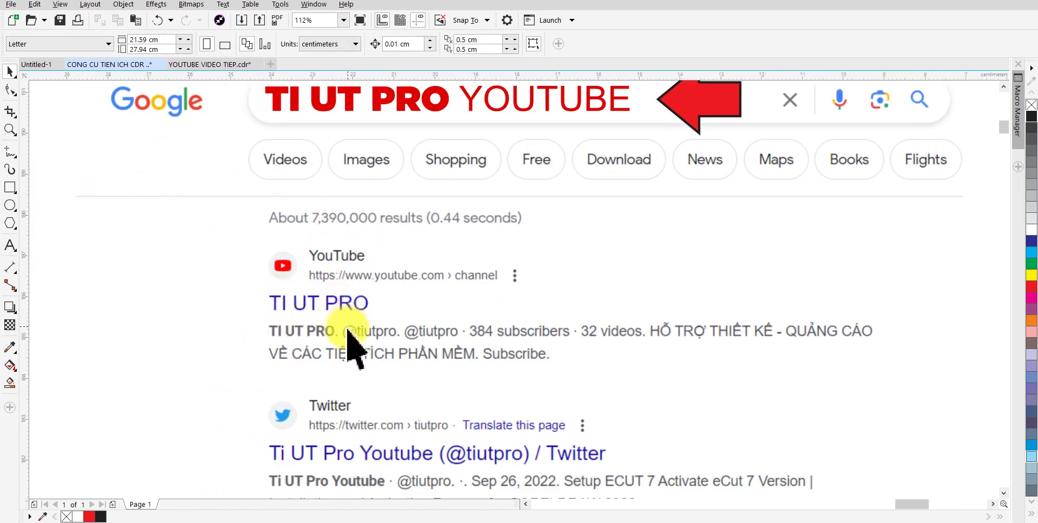
scroll(349, 346, down, 1)
mouse_move(347, 373)
mouse_down()
mouse_move(417, 238)
mouse_move(489, 160)
mouse_up()
scroll(416, 237, down, 2)
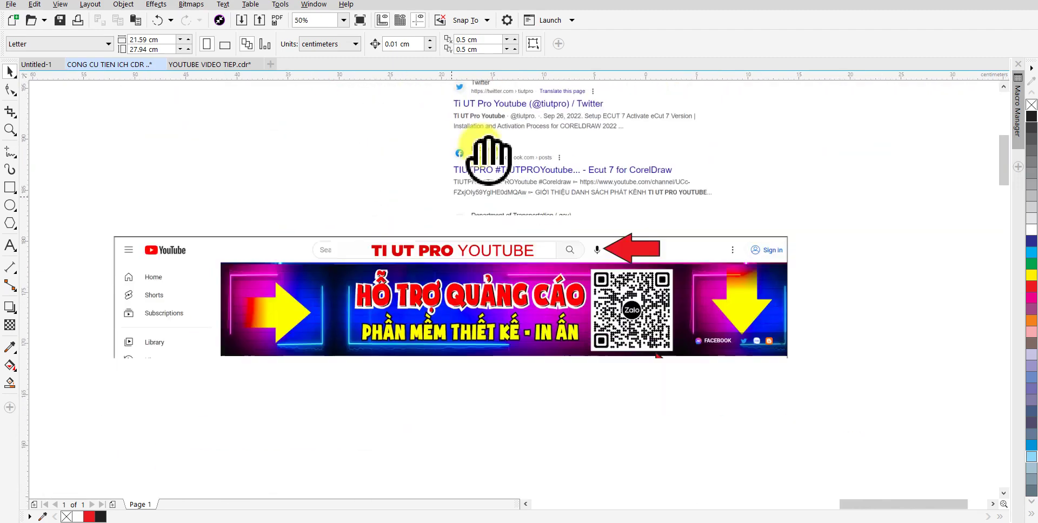
key(z)
scroll(857, 455, up, 1)
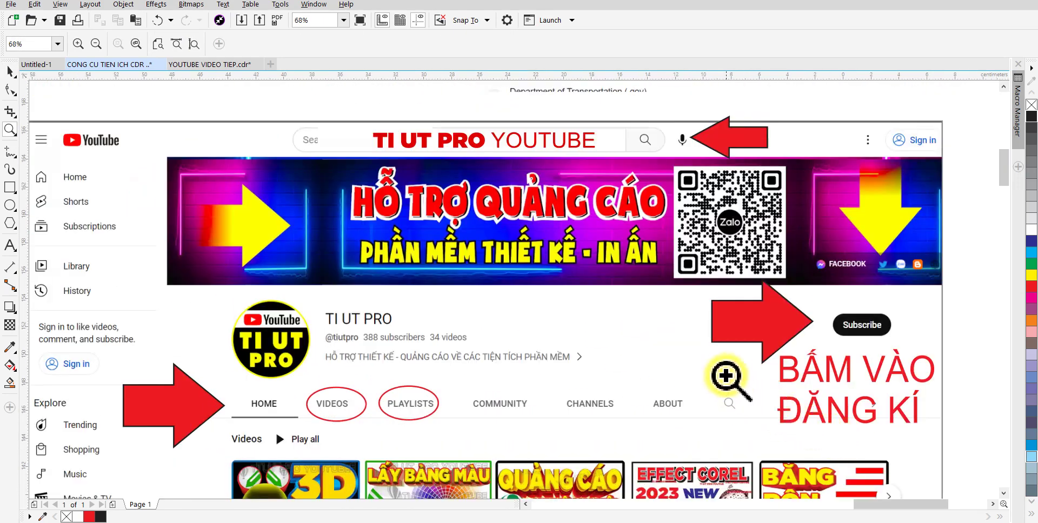
key(space)
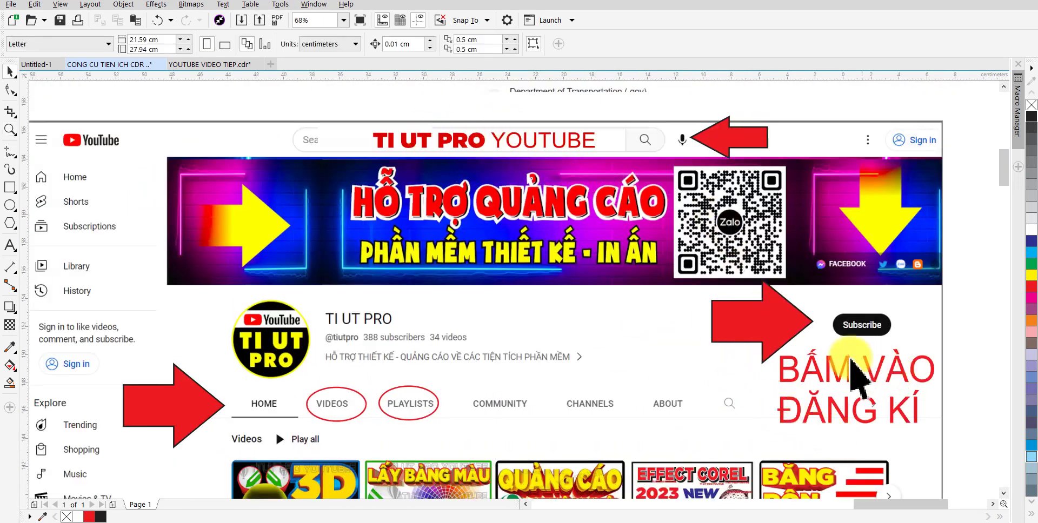
Zoom in on the TẤT CẢ CÔNG CỤ TIỆN ÍCH title and Zalo QR-code area
scroll(394, 428, down, 3)
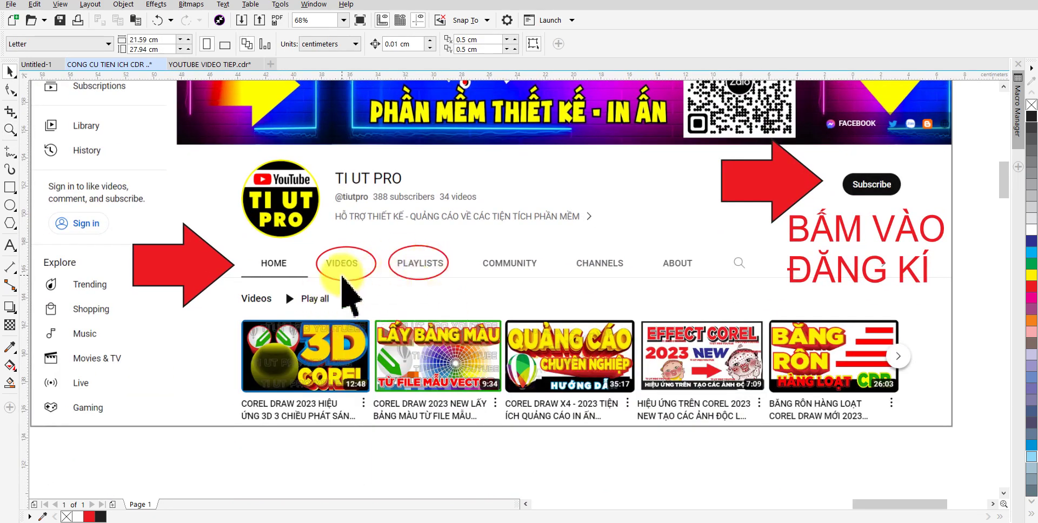
scroll(428, 352, up, 1)
scroll(427, 351, up, 1)
scroll(427, 351, up, 1)
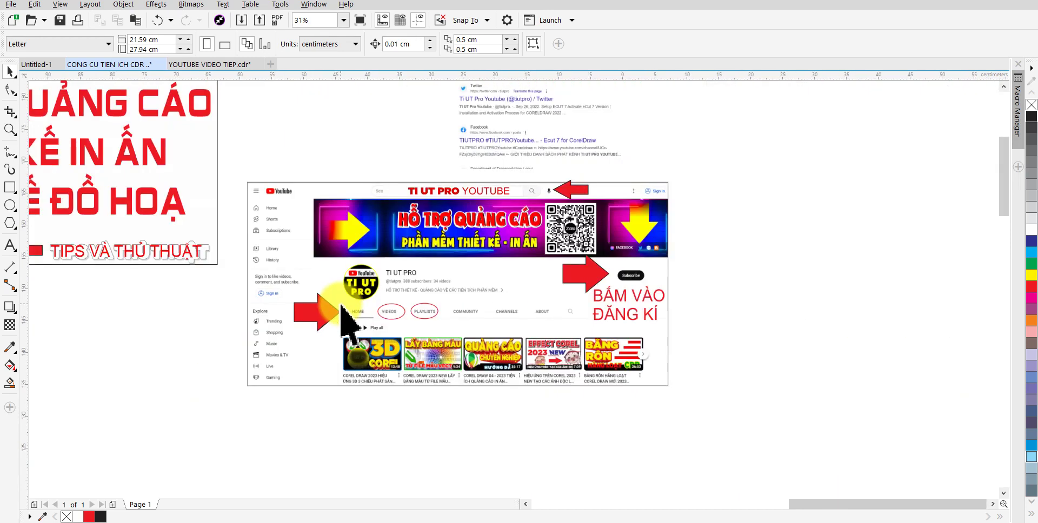
scroll(265, 302, up, 2)
scroll(268, 302, up, 2)
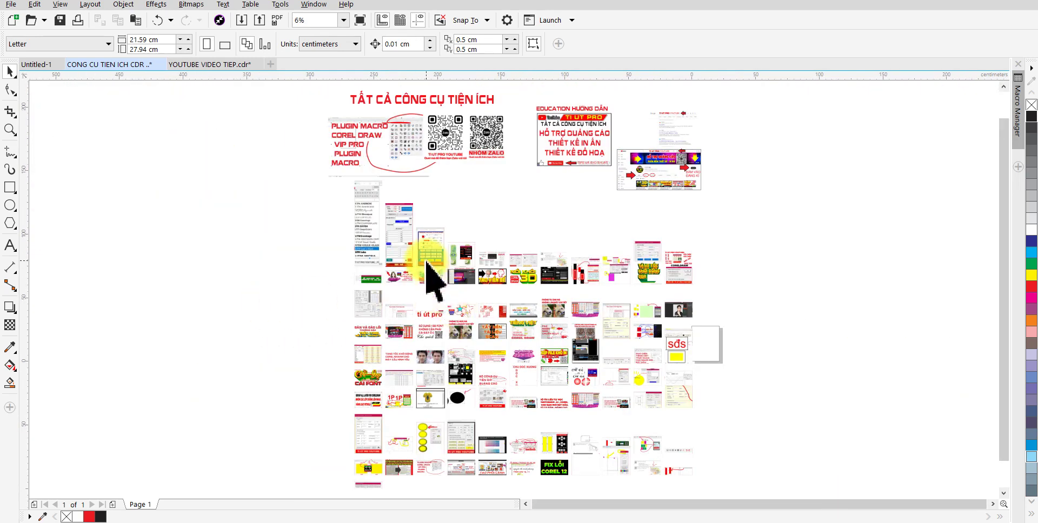
drag(426, 261, 418, 293)
drag(551, 359, 537, 359)
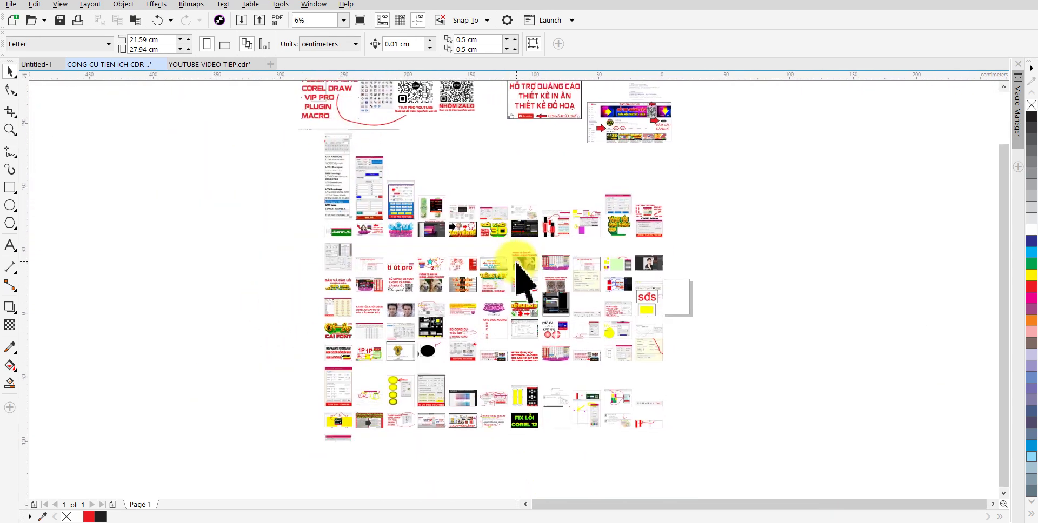
drag(397, 157, 445, 231)
key(z)
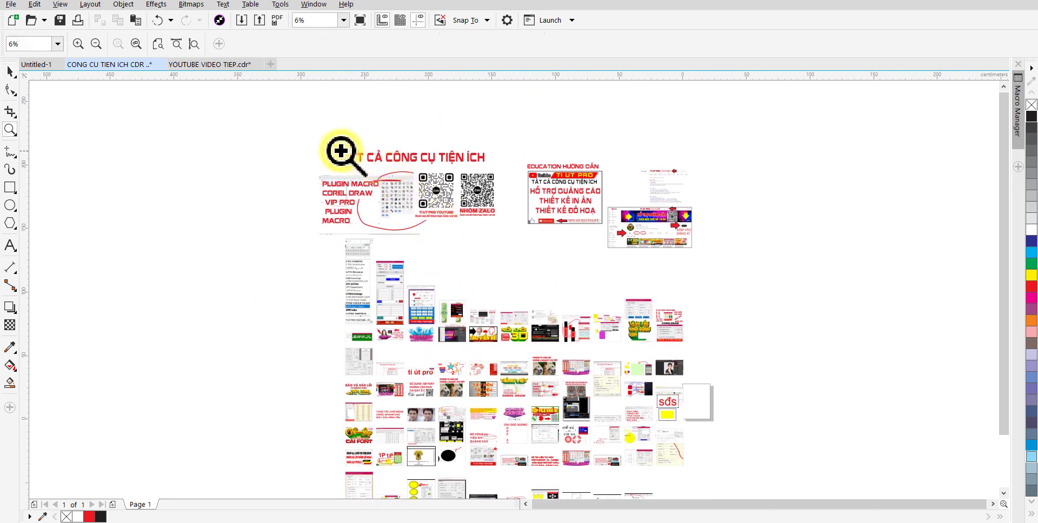
mouse_move(343, 150)
mouse_down()
mouse_move(544, 239)
mouse_move(544, 220)
mouse_up()
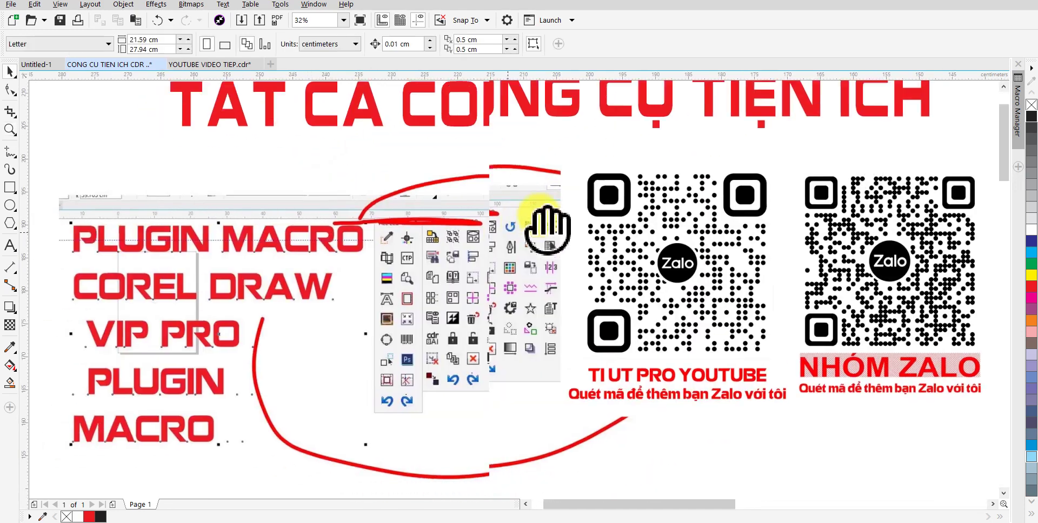
key(space)
Move the plugin toolbar screenshot back into place under the title and dismiss the break reminder
click(266, 220)
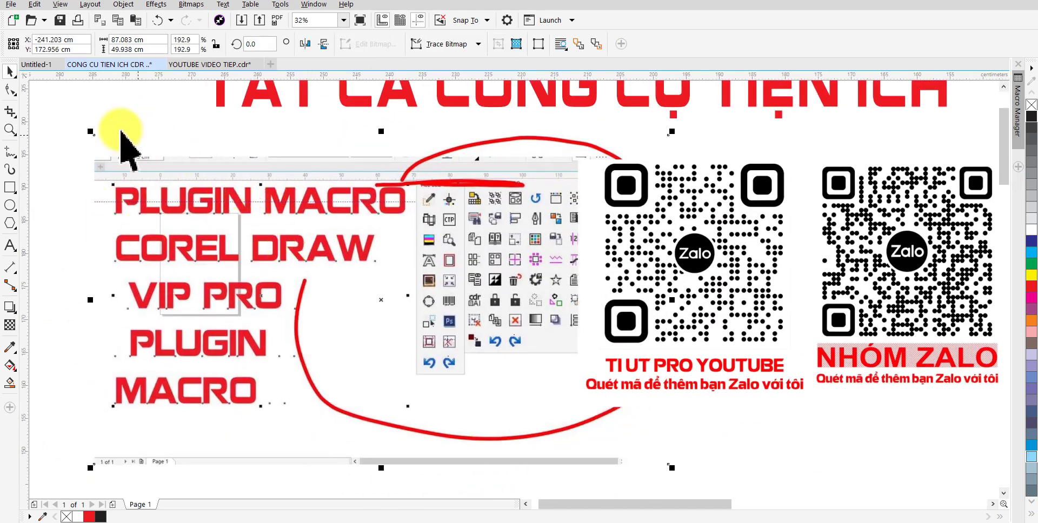
right_click(57, 106)
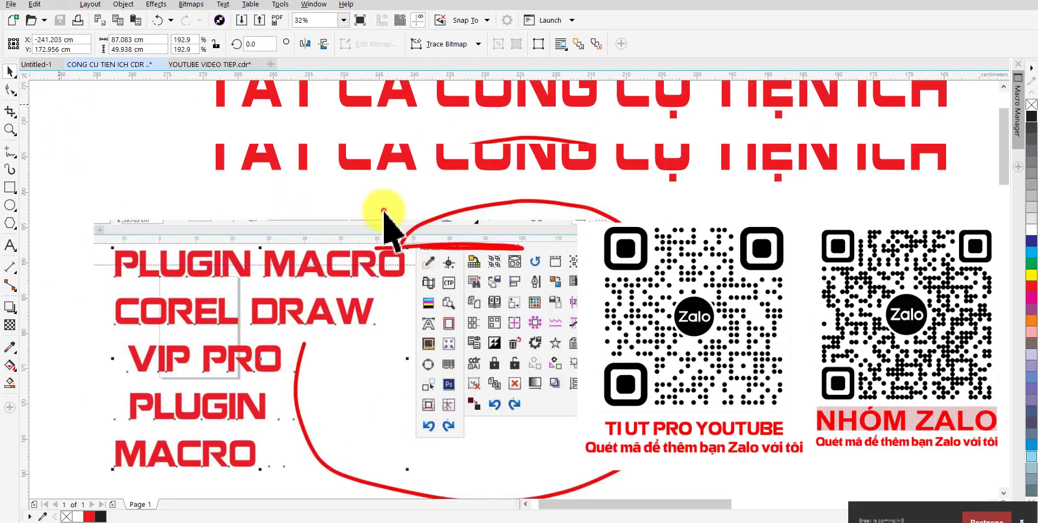
click(384, 211)
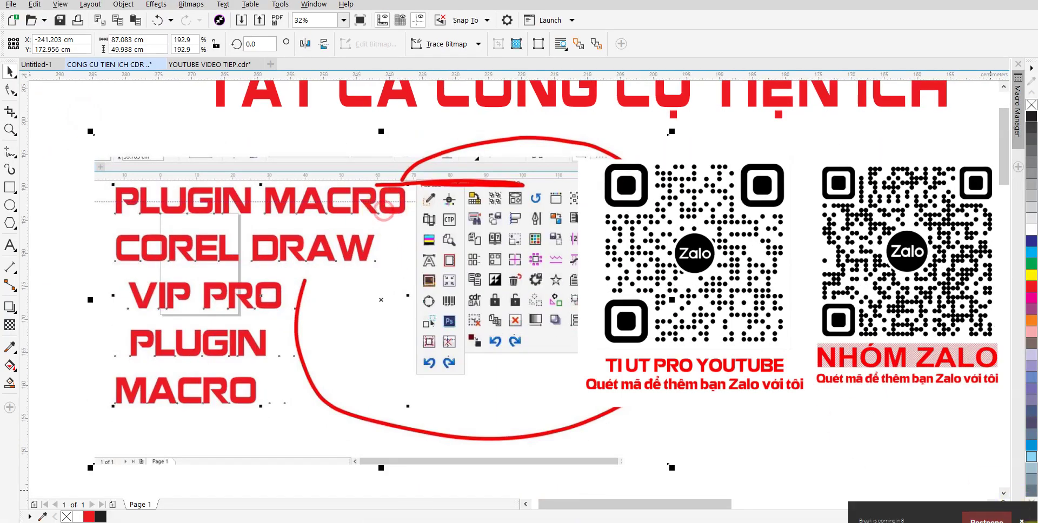
click(989, 520)
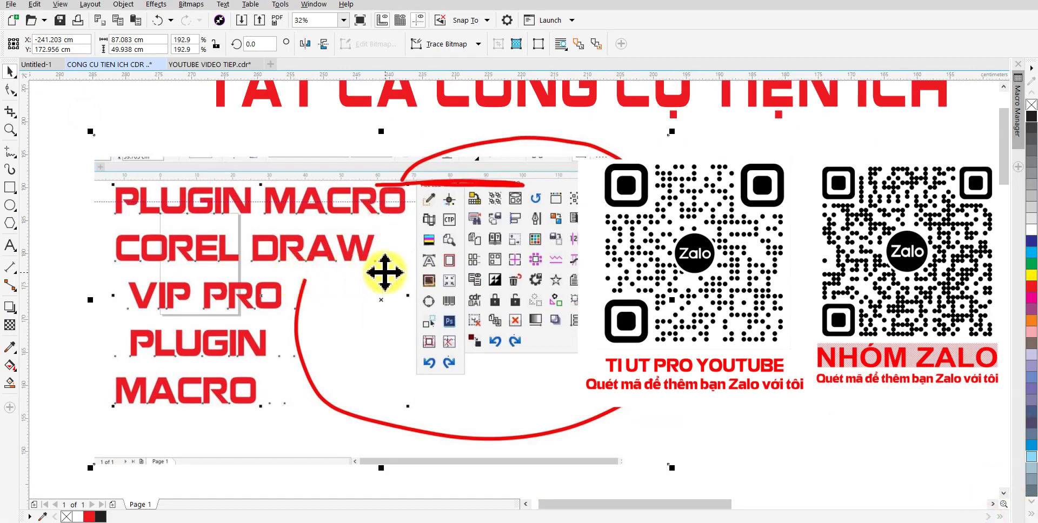
Zoom in on the toolbar's plugin icons for a closer look
key(z)
click(506, 280)
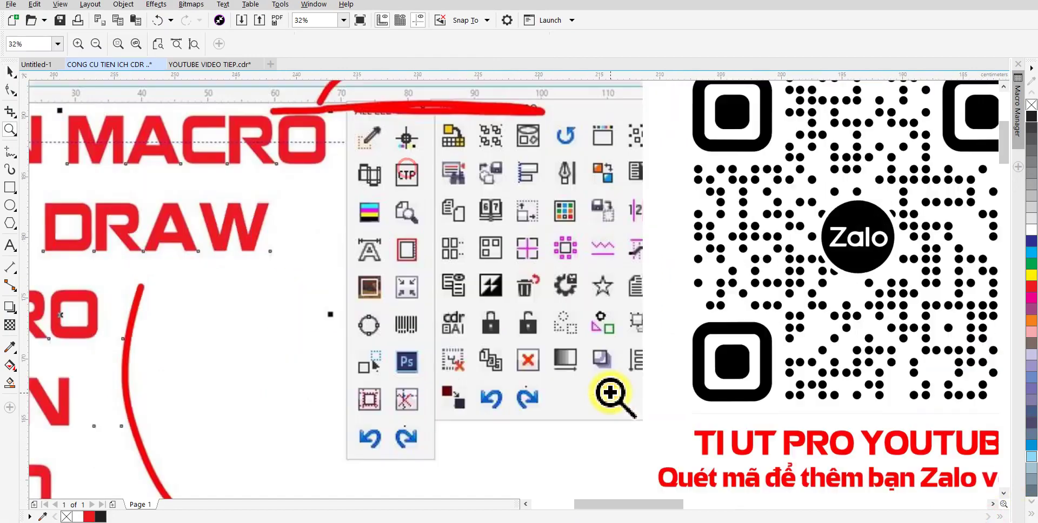
key(space)
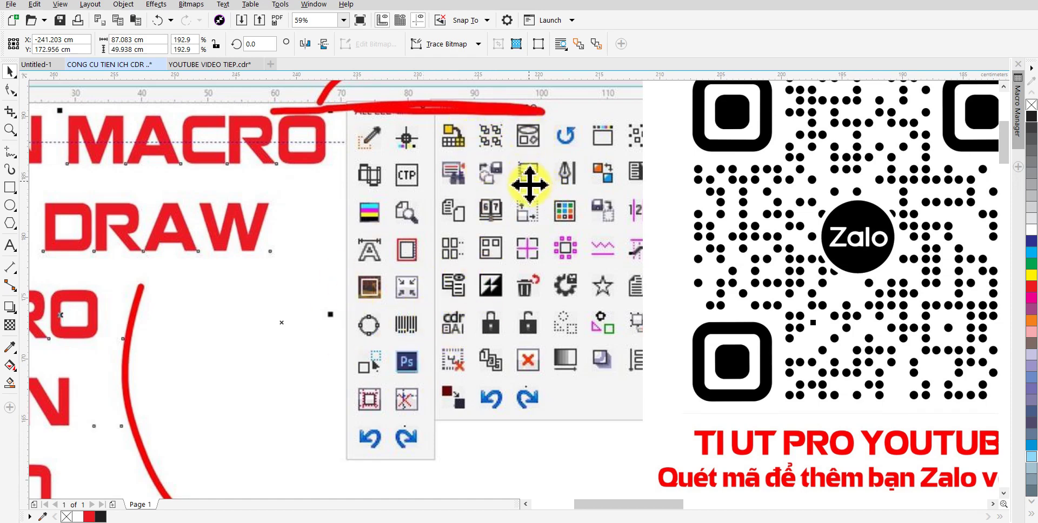
scroll(529, 359, down, 3)
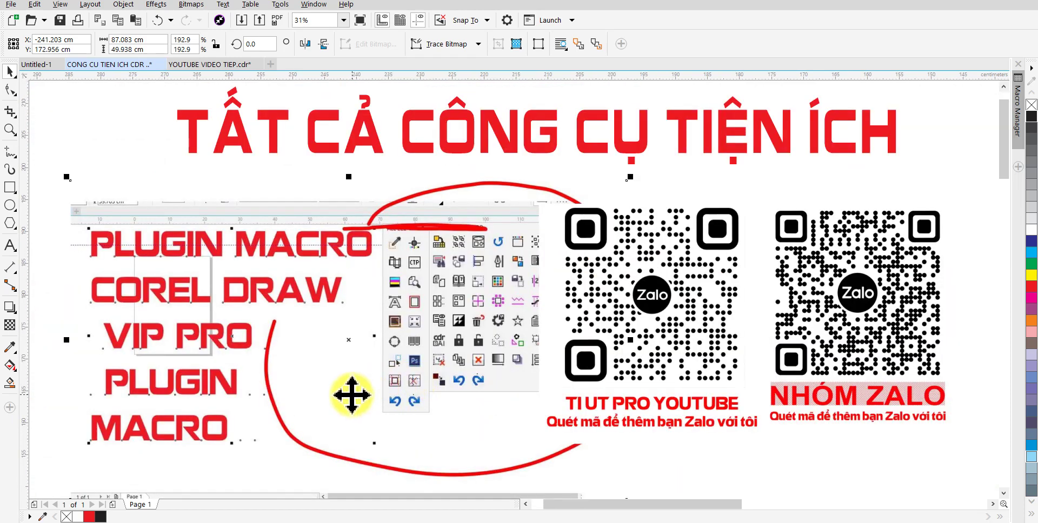
scroll(493, 301, down, 5)
scroll(540, 251, down, 2)
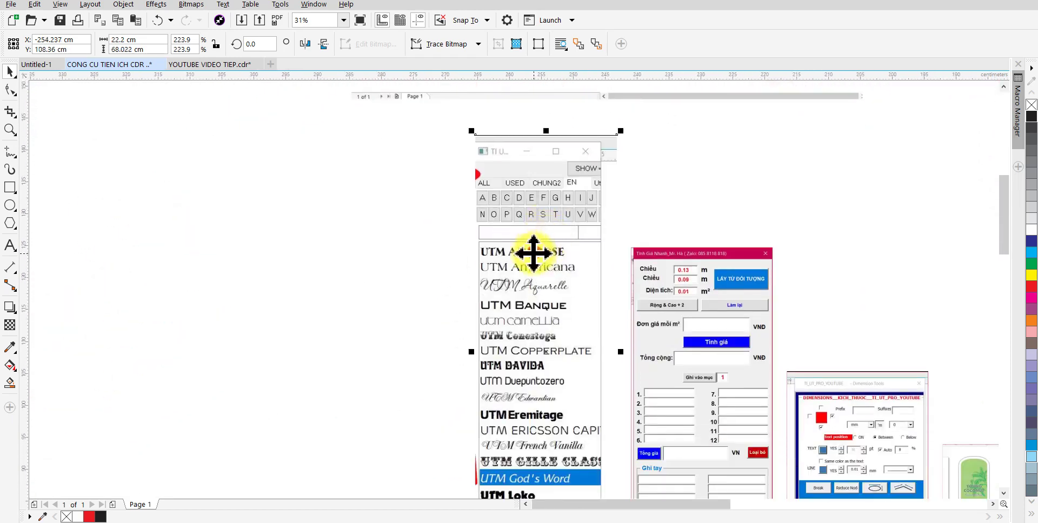
Shift the font-list screenshot left and zoom in on its tabs and letter buttons
mouse_move(533, 252)
mouse_down()
mouse_move(381, 222)
mouse_move(434, 216)
mouse_move(416, 186)
mouse_up()
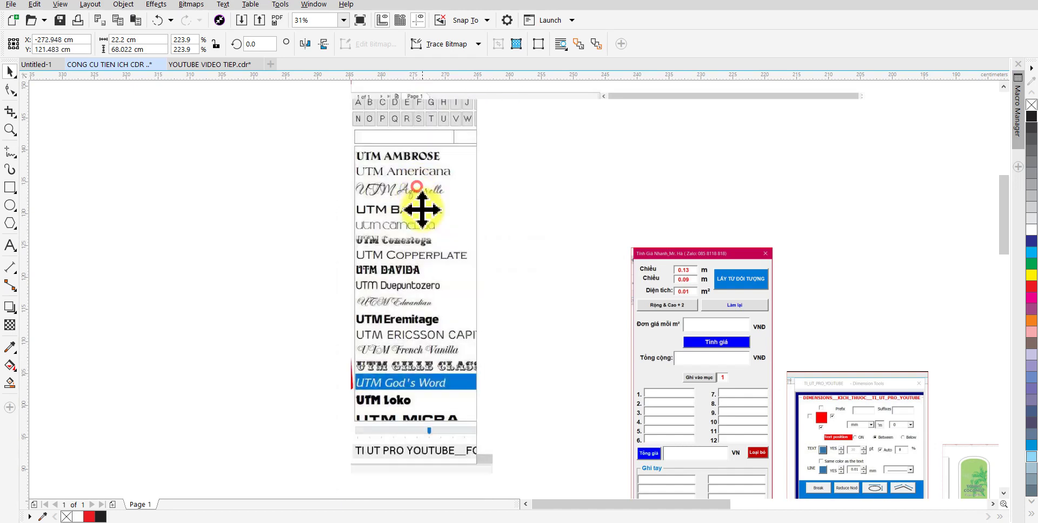
key(ctrl+z)
key(z)
click(338, 139)
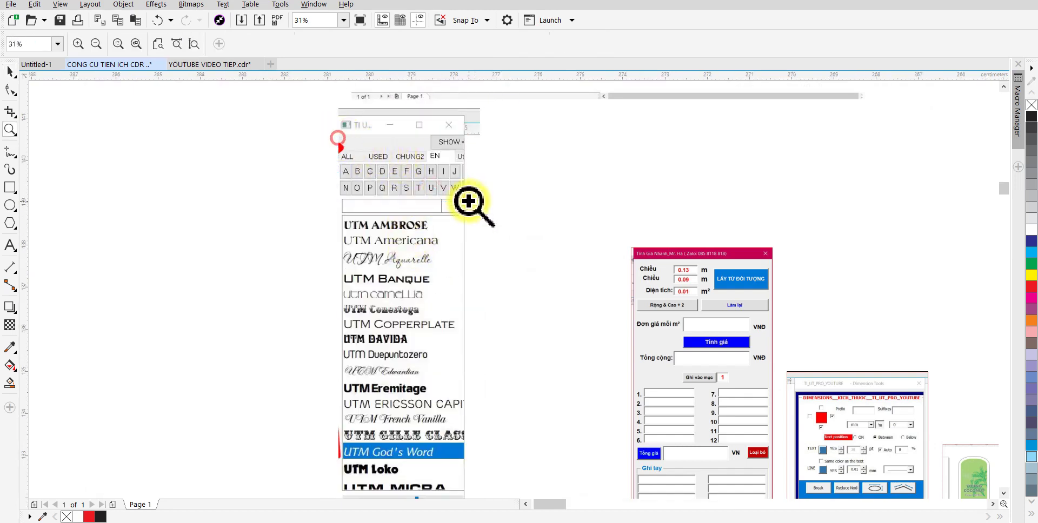
drag(338, 139, 468, 201)
Zoom back out and pan past the price-calculator form toward the Dimension Tools screenshot
scroll(622, 297, down, 4)
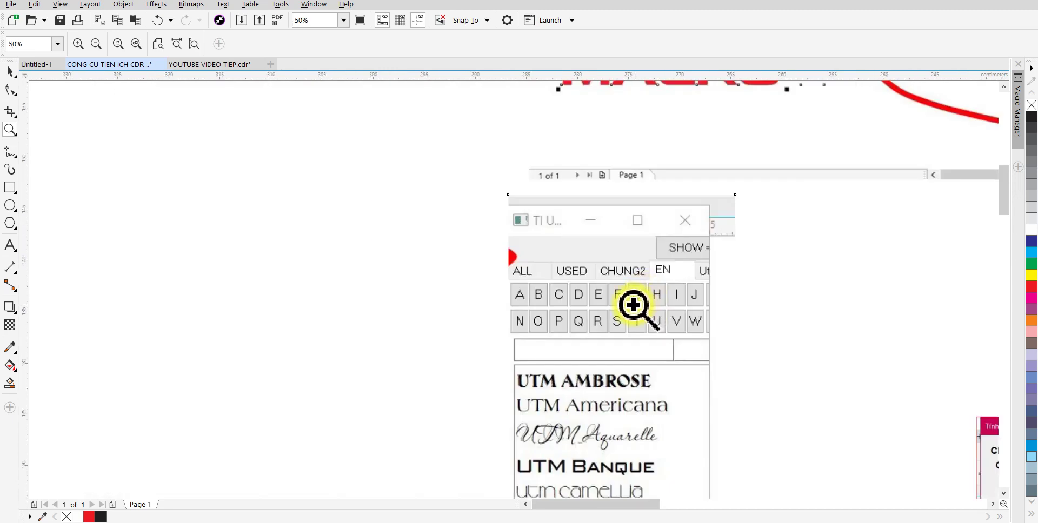
scroll(614, 308, up, 2)
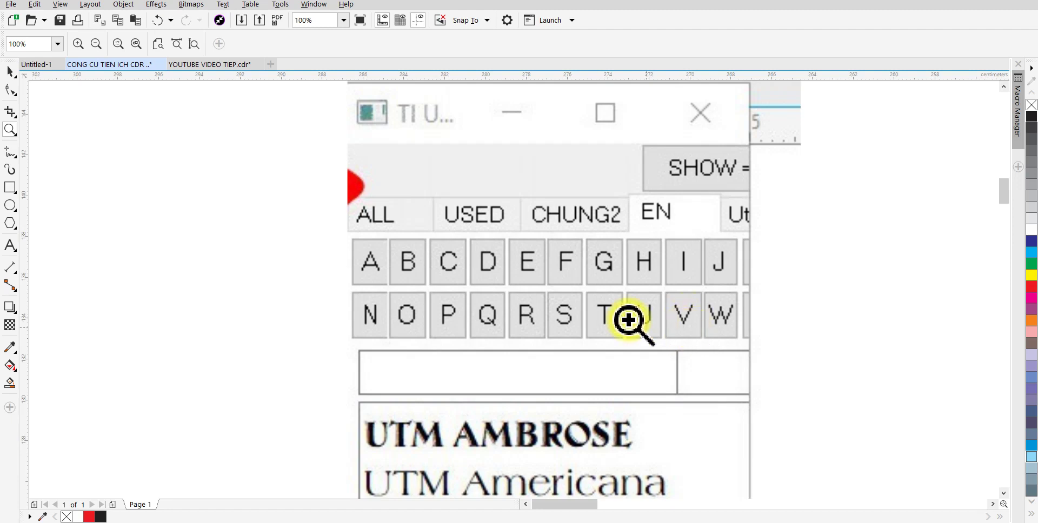
scroll(668, 317, up, 1)
scroll(633, 336, down, 1)
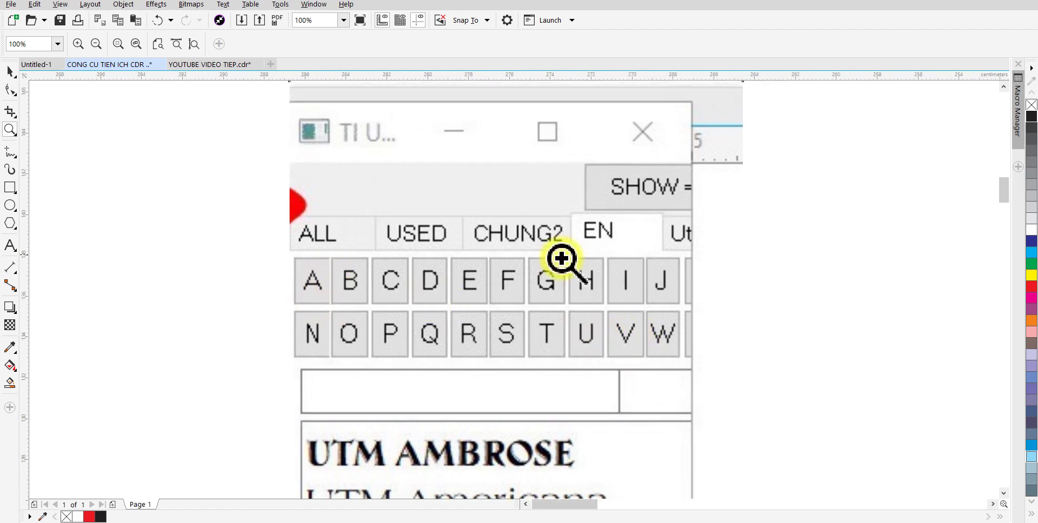
key(F3)
key(space)
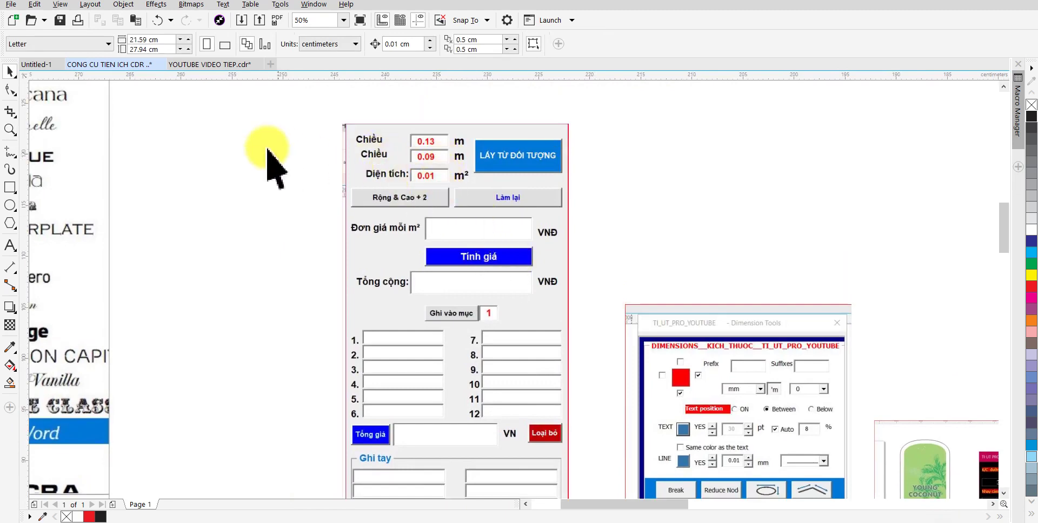
click(409, 216)
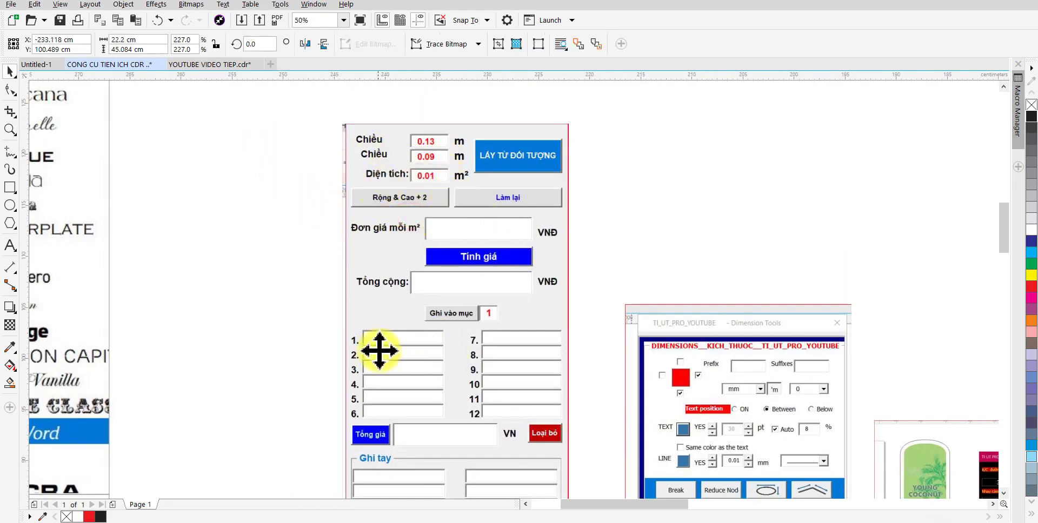
mouse_move(472, 422)
mouse_down()
mouse_move(398, 353)
mouse_move(546, 401)
mouse_up()
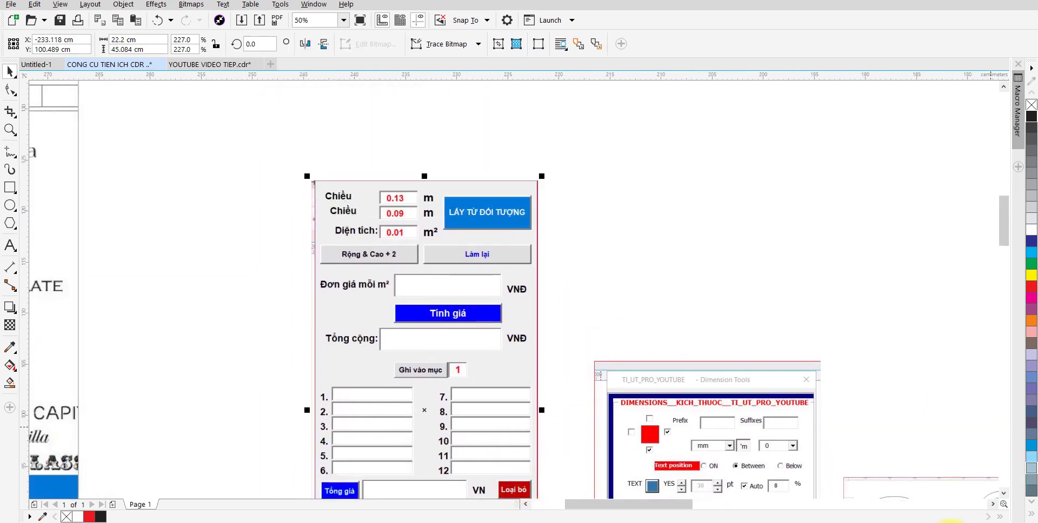
mouse_move(700, 447)
mouse_down()
mouse_move(406, 273)
mouse_move(378, 245)
mouse_up()
Zoom in and out on the Dimension Tools screenshot to inspect it
key(z)
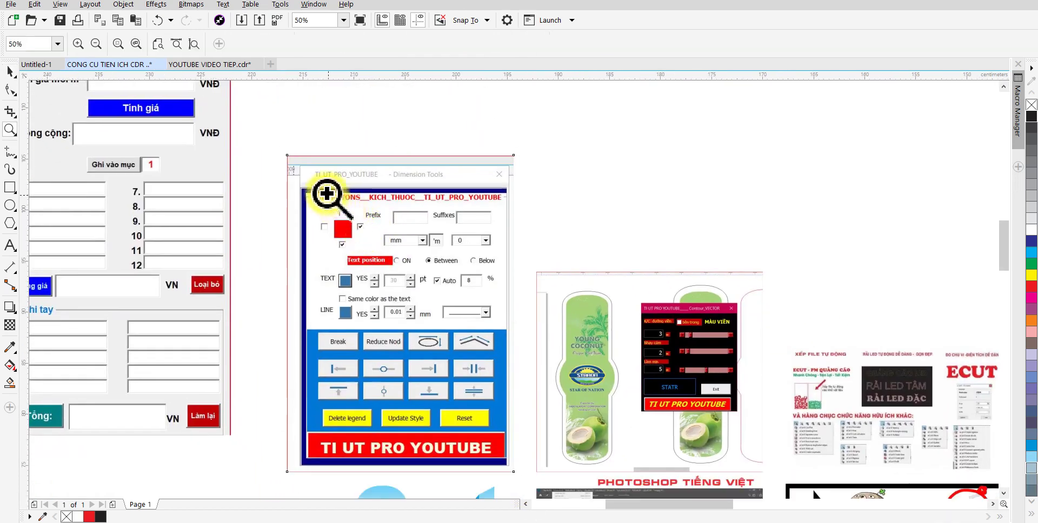
click(514, 343)
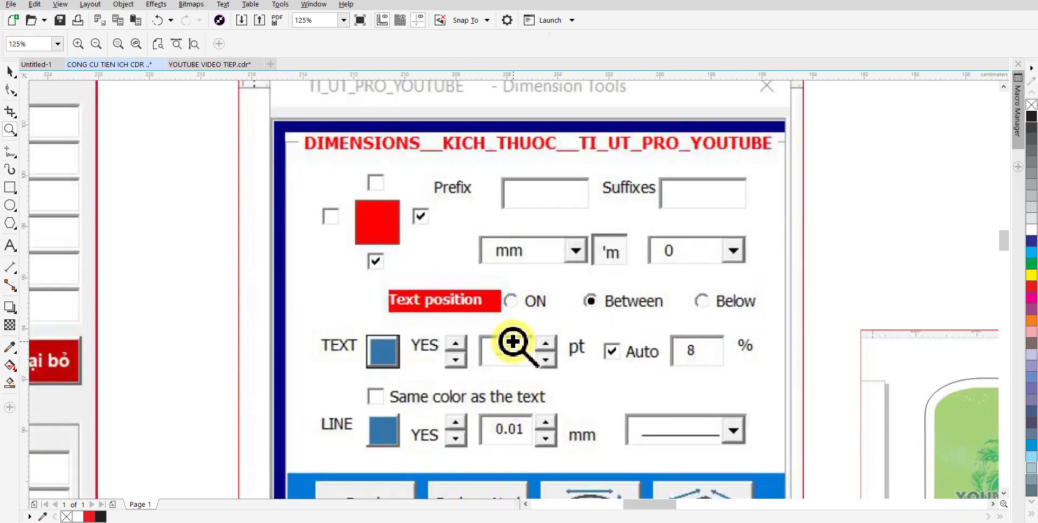
right_click(359, 231)
click(358, 231)
right_click(398, 273)
click(377, 264)
right_click(377, 264)
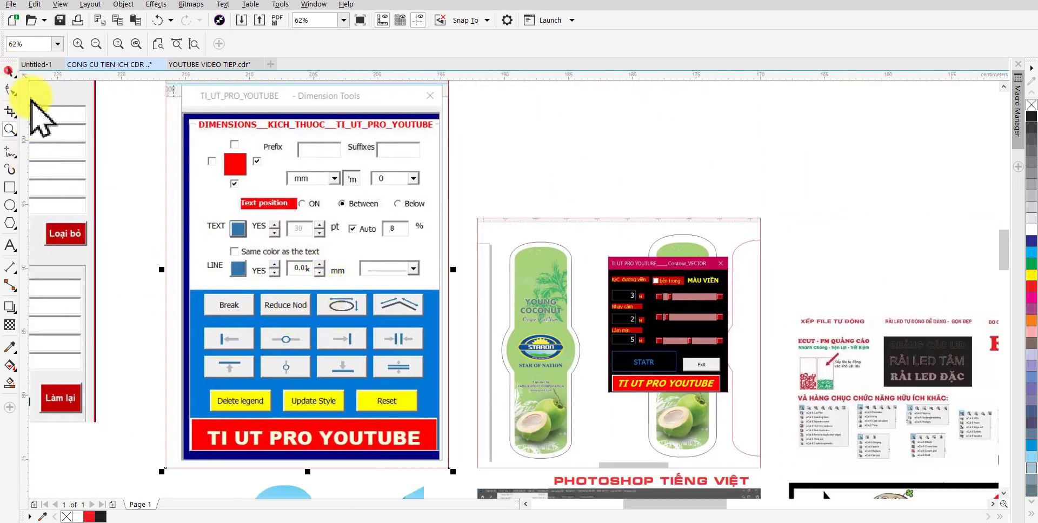
Reposition the coconut label screenshot, checking its artwork close up
mouse_move(670, 265)
mouse_down()
mouse_move(432, 254)
mouse_move(444, 200)
mouse_up()
click(394, 271)
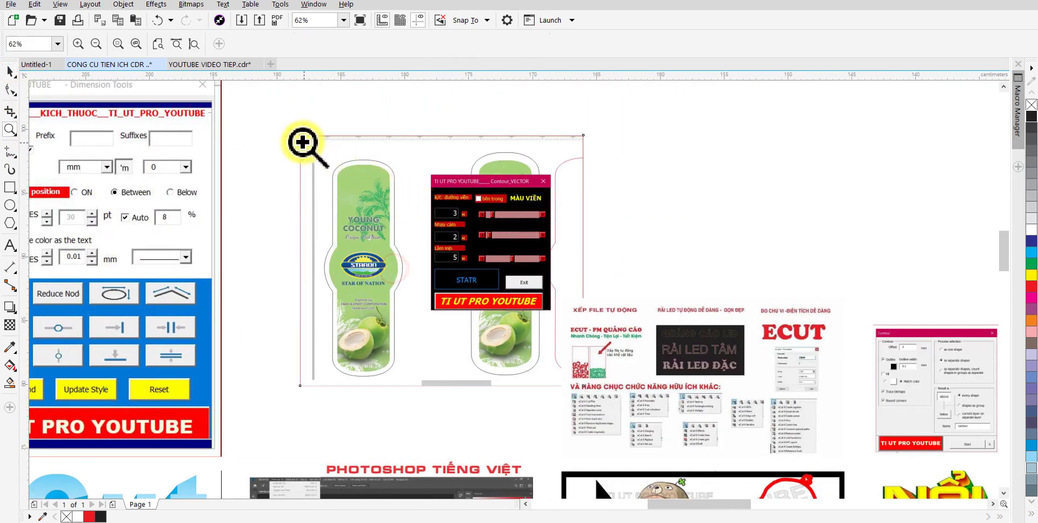
drag(302, 142, 613, 378)
key(space)
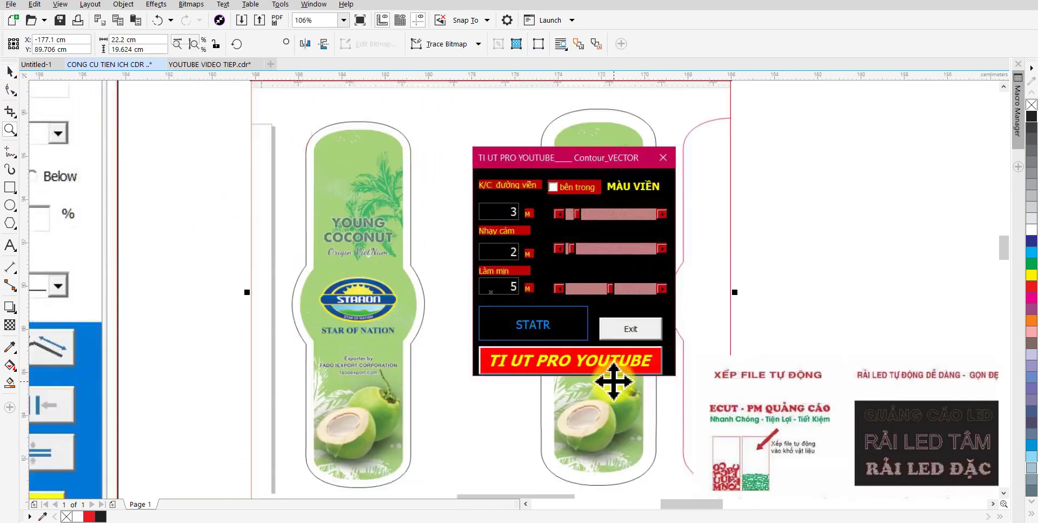
drag(534, 237, 457, 250)
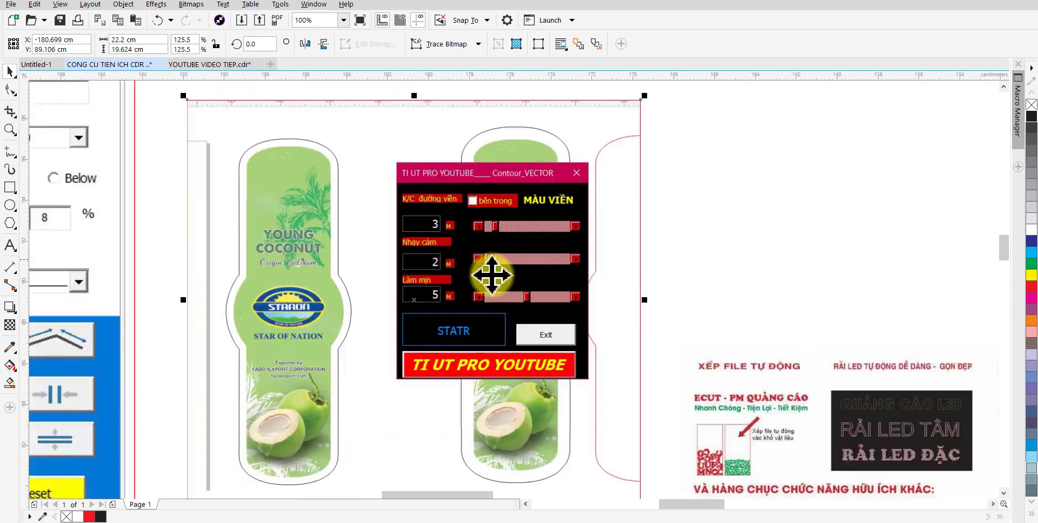
Move the ECUT screenshot up and left and fit the view to it
scroll(574, 308, up, 2)
scroll(681, 346, down, 3)
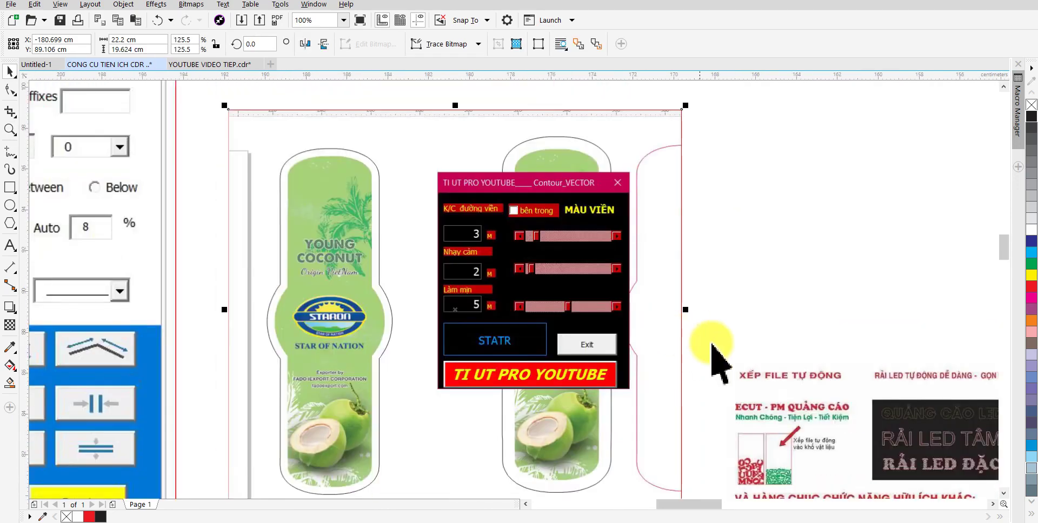
scroll(308, 224, up, 2)
drag(557, 366, 533, 301)
key(z)
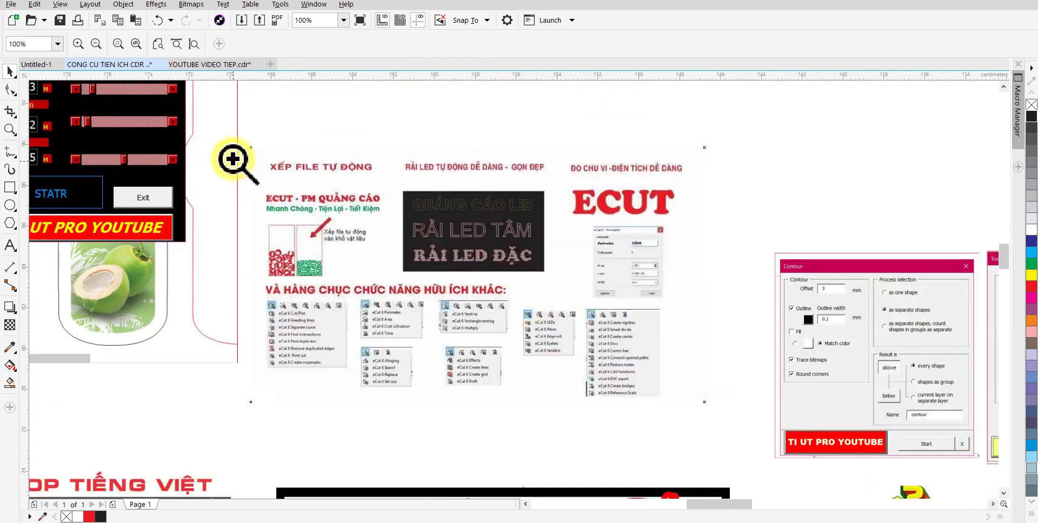
key(shift+F2)
key(space)
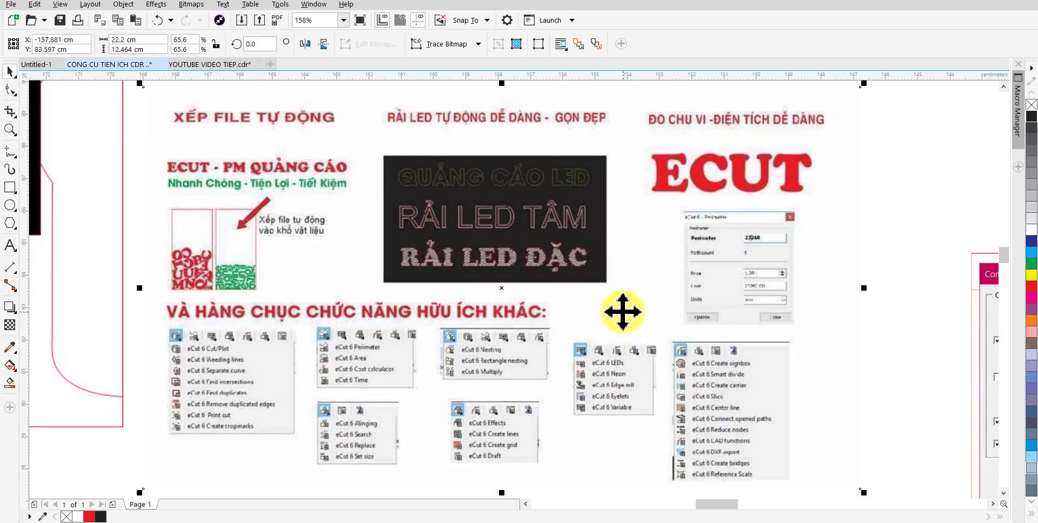
Zoom in on the two contour dialog screenshots
scroll(622, 316, down, 2)
scroll(622, 319, down, 2)
key(z)
drag(466, 251, 500, 292)
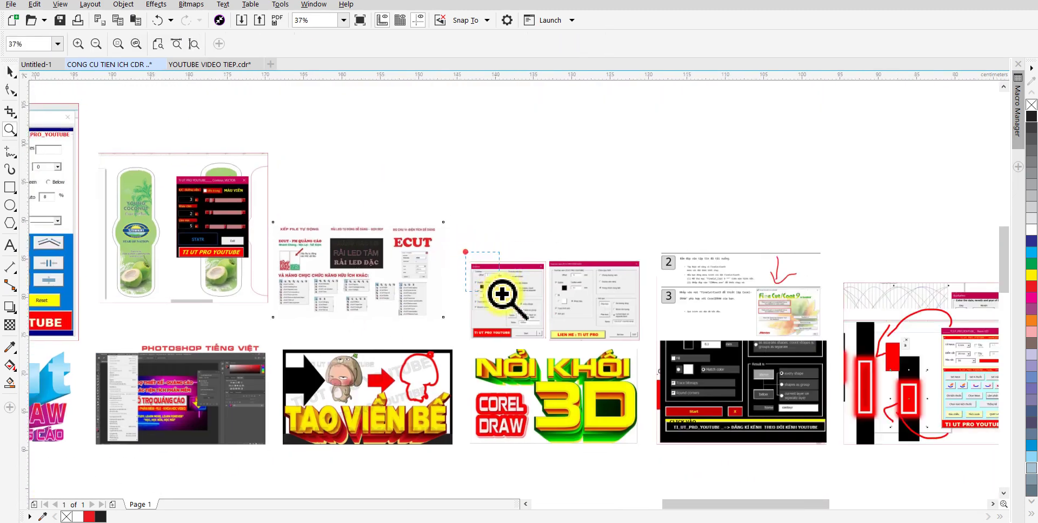
Zoom onto the contour dialogs and pan across the page toward the FineCut steps
drag(644, 347, 643, 346)
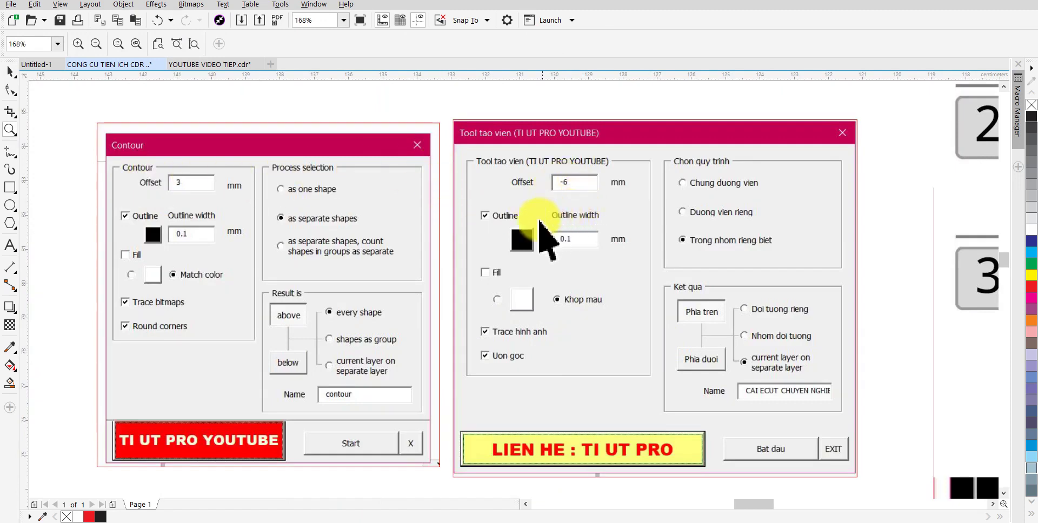
key(space)
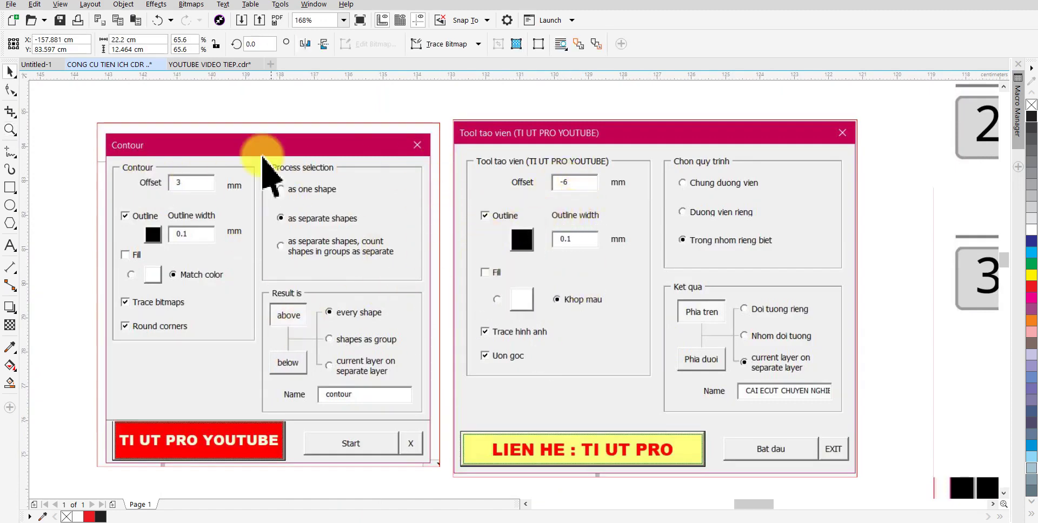
drag(736, 244, 11, 260)
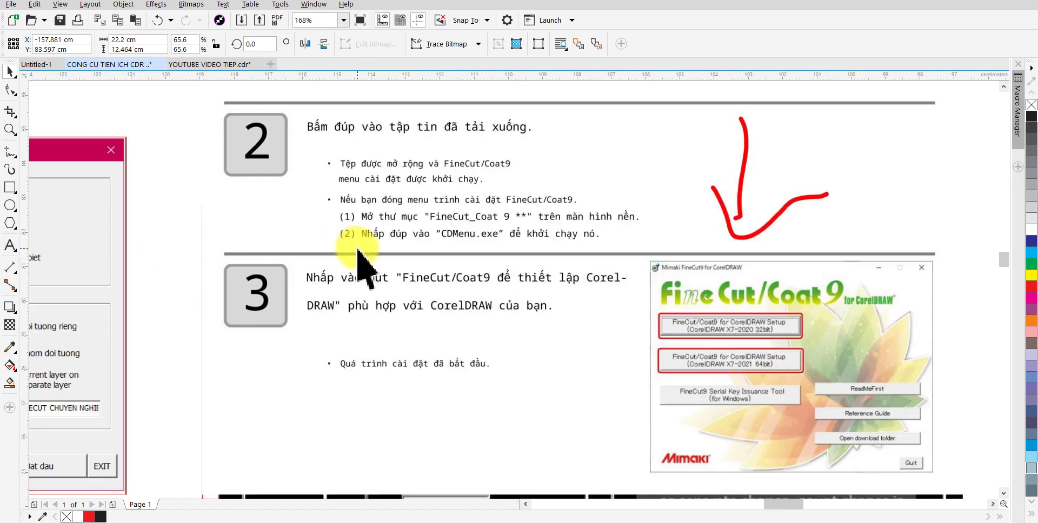
mouse_move(296, 290)
mouse_down()
mouse_move(616, 227)
mouse_move(151, 297)
mouse_up()
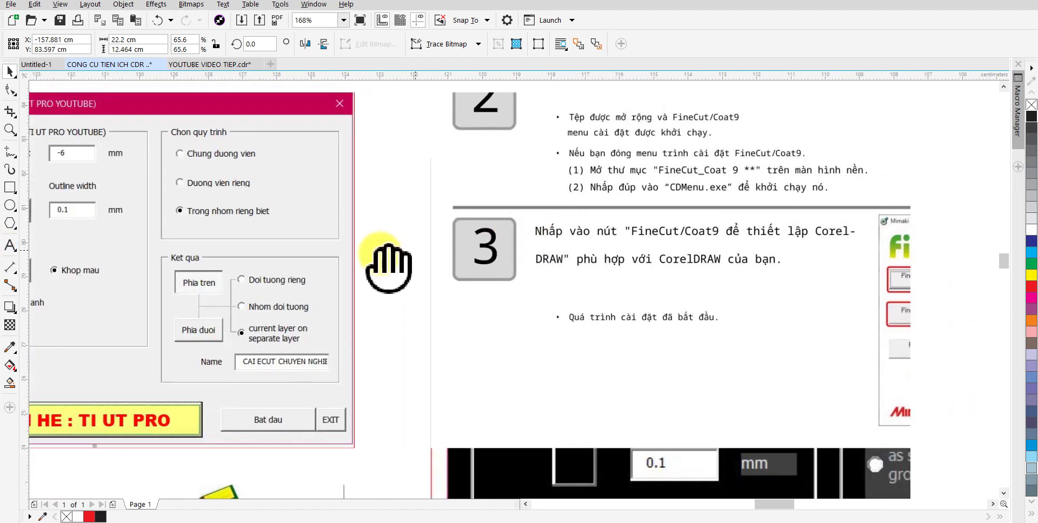
Nudge the FineCut/Coat9 step 2–3 instruction image down and right, then zoom out
mouse_move(448, 273)
mouse_down()
mouse_move(440, 329)
mouse_move(396, 320)
mouse_up()
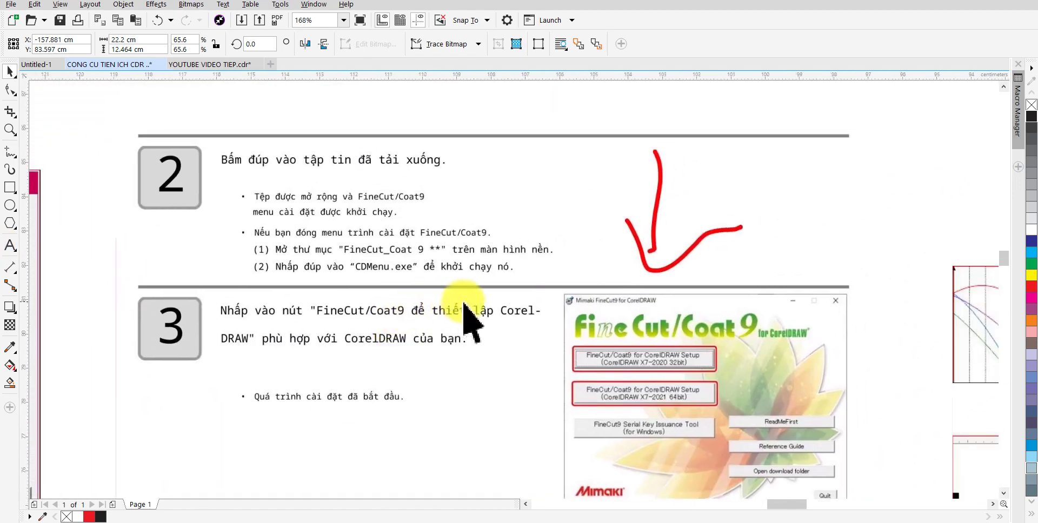
click(270, 190)
drag(291, 203, 299, 220)
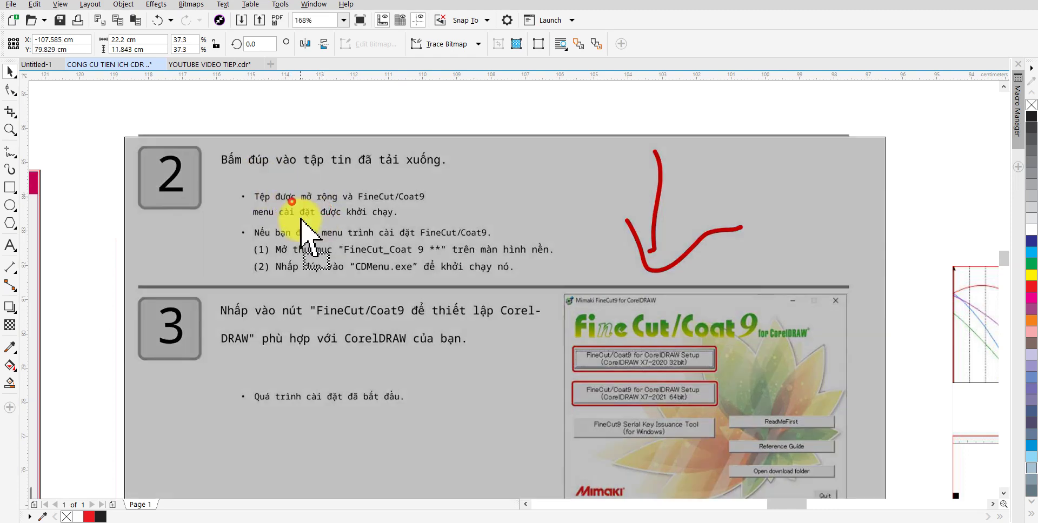
scroll(432, 217, down, 2)
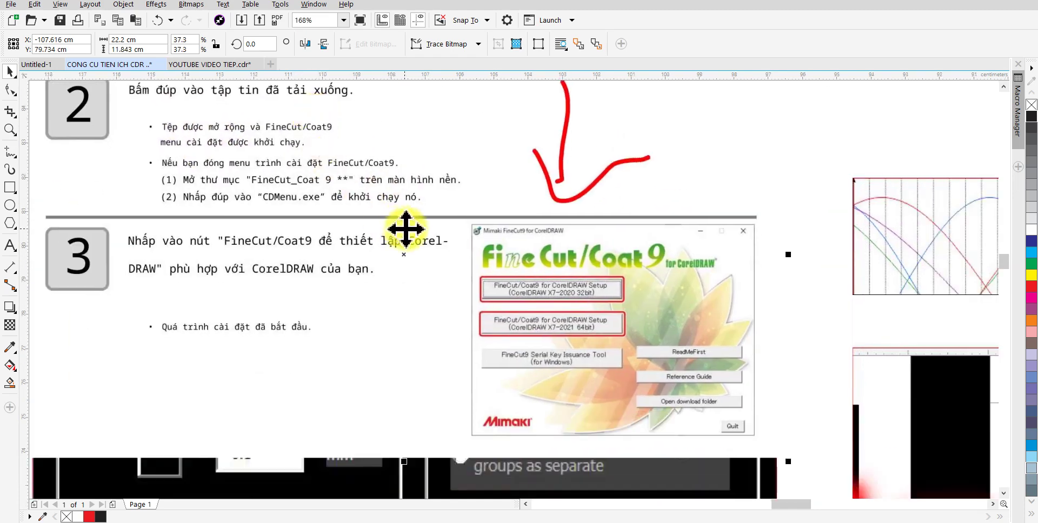
scroll(411, 227, down, 3)
scroll(448, 227, right, 1)
key(z)
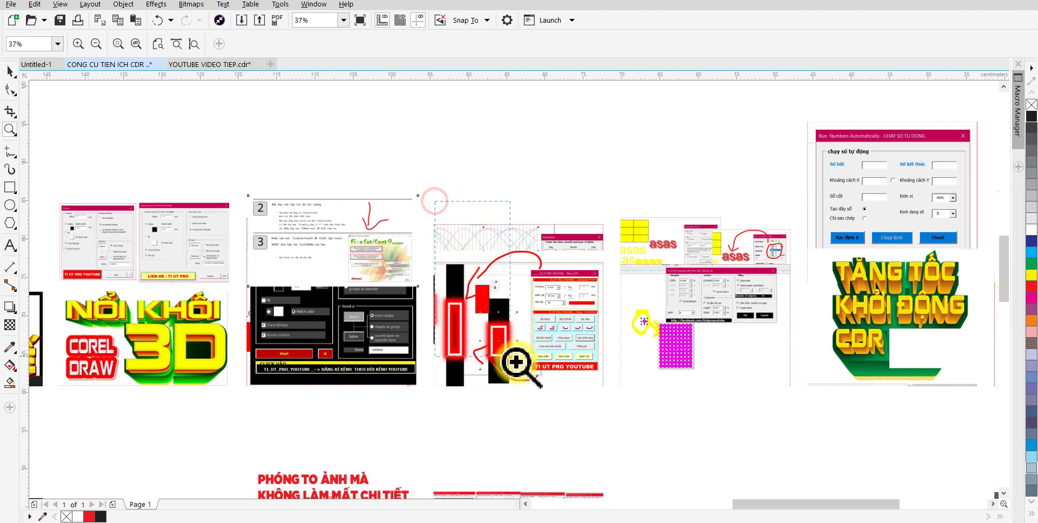
Move the step-3 instruction image slightly lower
scroll(509, 361, up, 2)
key(space)
click(366, 282)
drag(360, 311, 380, 303)
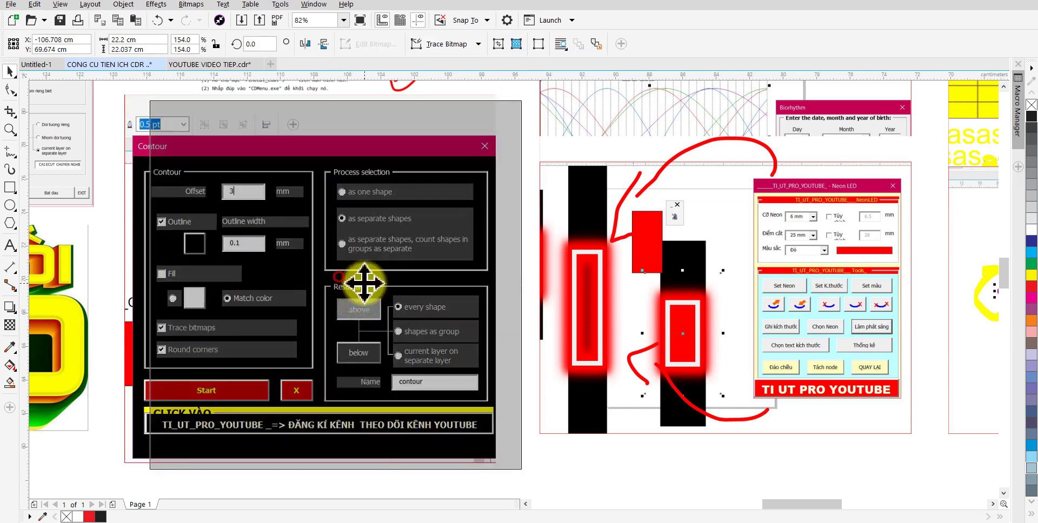
Nudge the red neon LED screenshot right and down, then inspect its glowing rectangles
drag(456, 324, 144, 364)
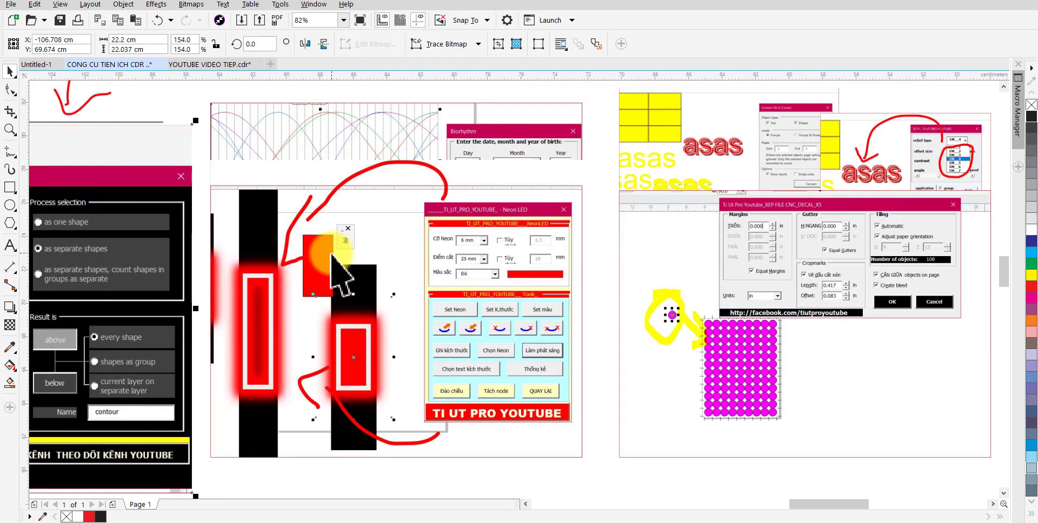
drag(332, 253, 340, 259)
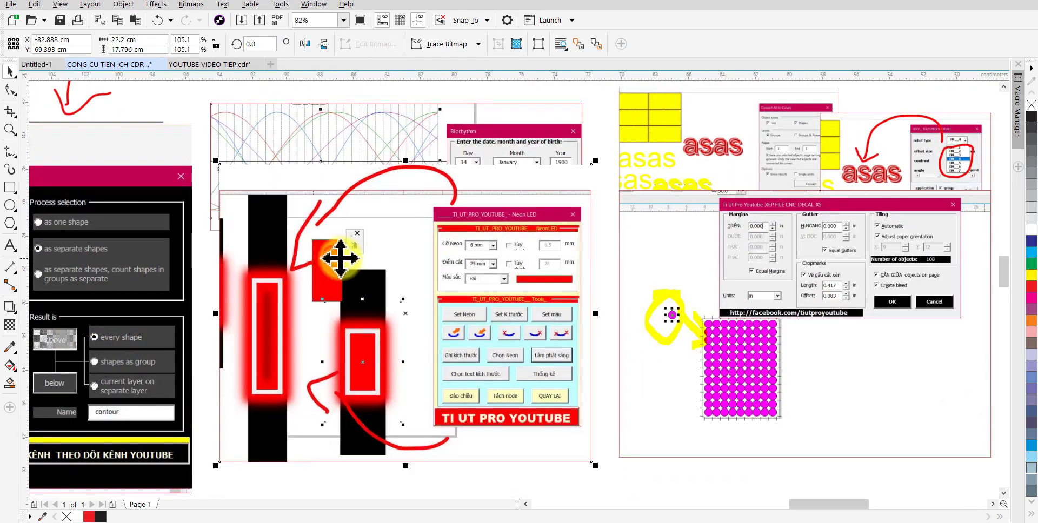
key(z)
drag(255, 204, 378, 412)
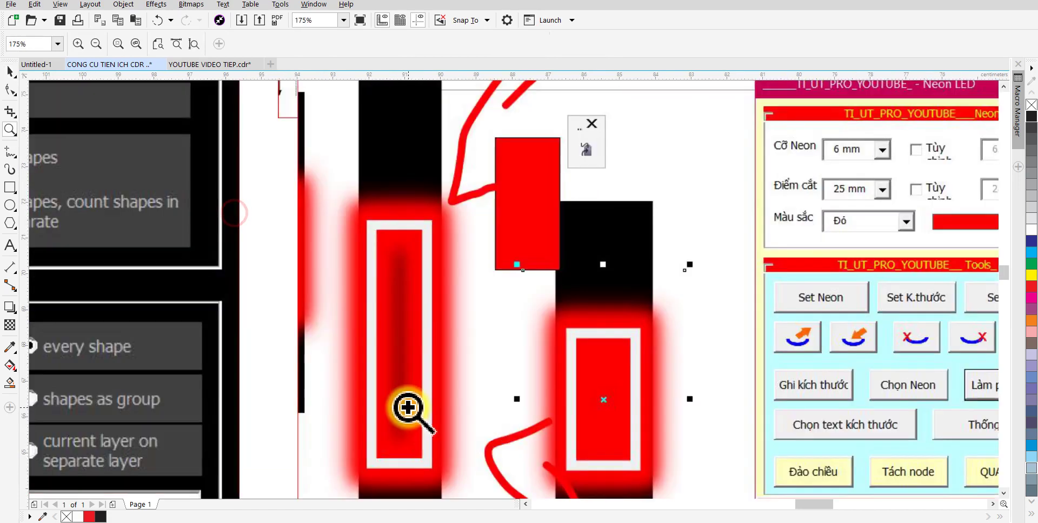
Zoom in on the magenta dot grid and asas relief screenshots
drag(584, 331, 214, 325)
scroll(214, 324, down, 3)
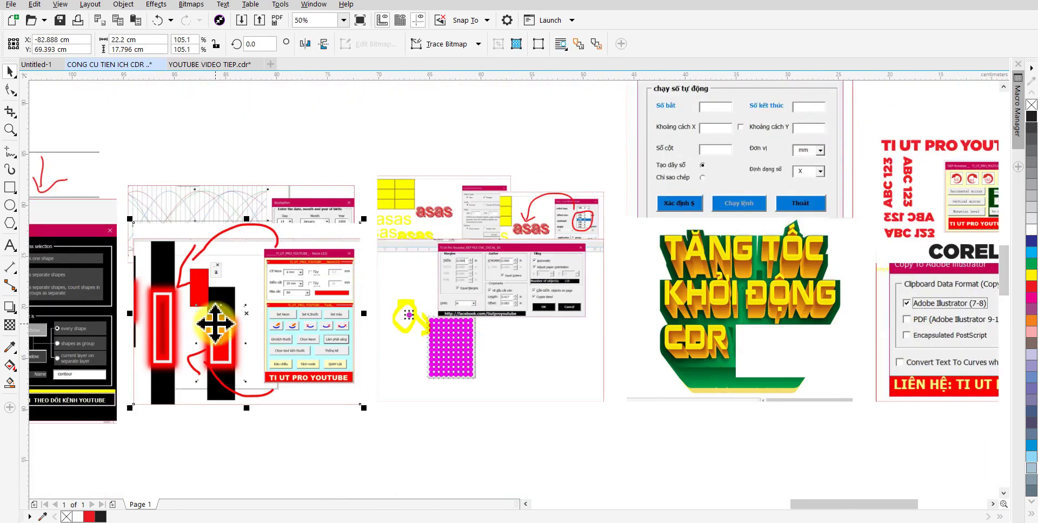
key(z)
mouse_move(301, 232)
mouse_down()
mouse_move(476, 425)
mouse_move(571, 438)
mouse_up()
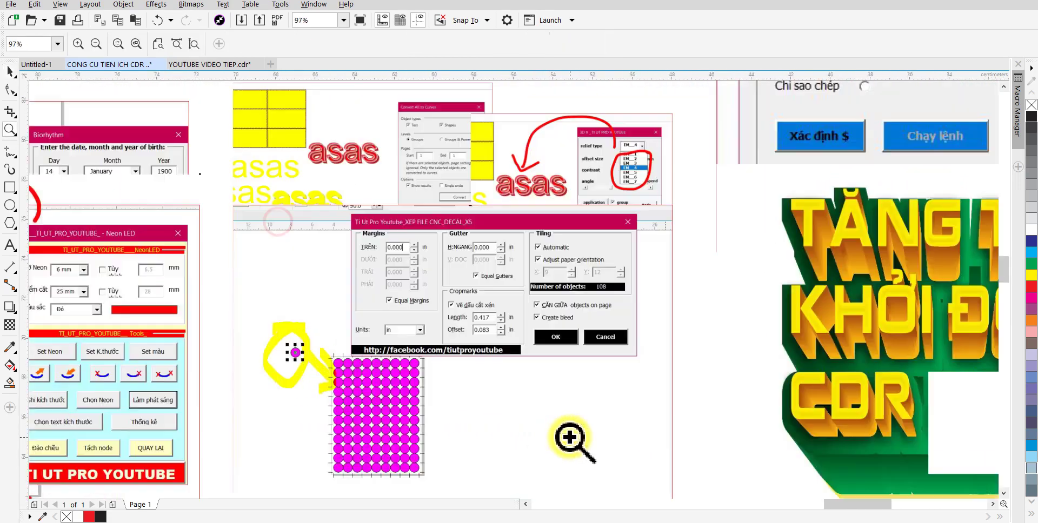
key(space)
click(451, 220)
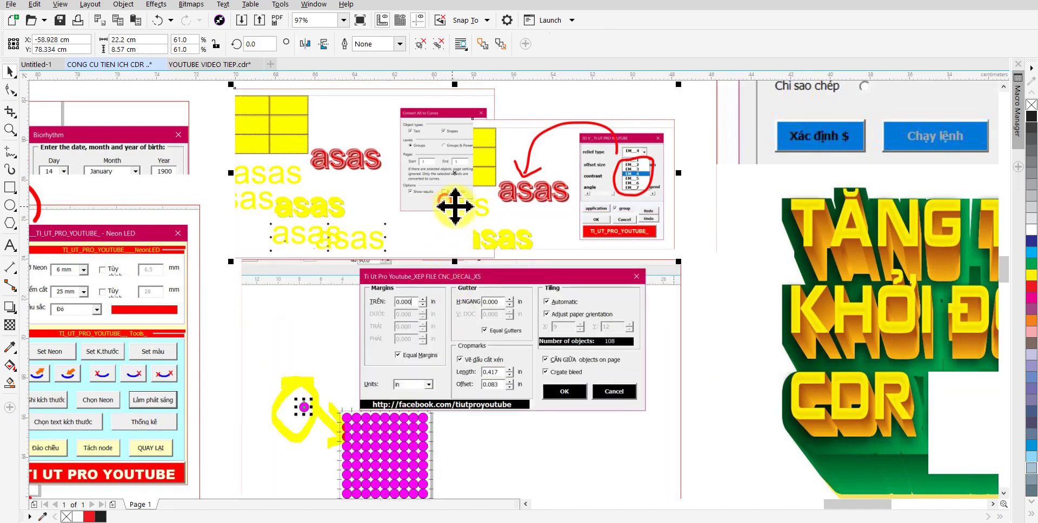
key(z)
click(634, 248)
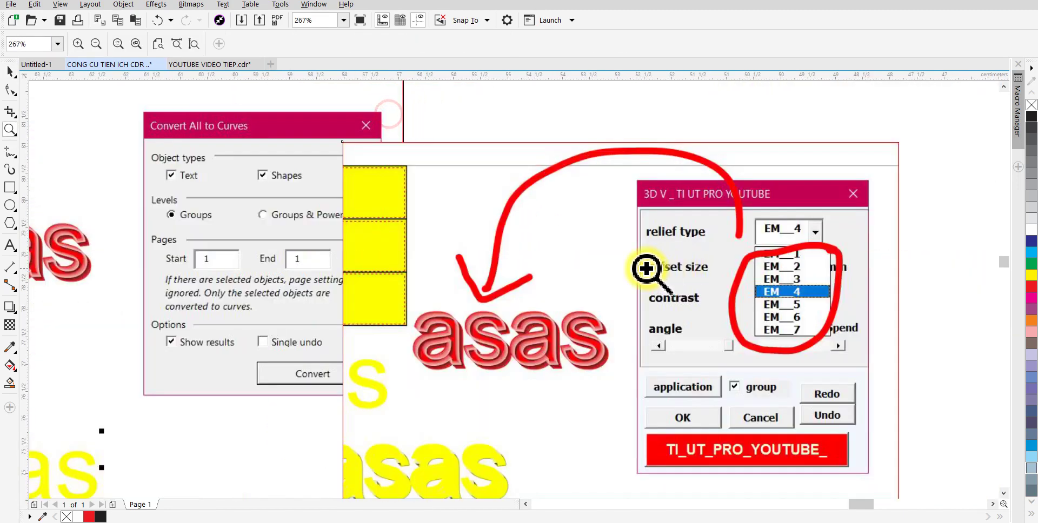
key(space)
Pan across the asas text, CNC decal layout dialog and magenta circle grid screenshots
click(203, 306)
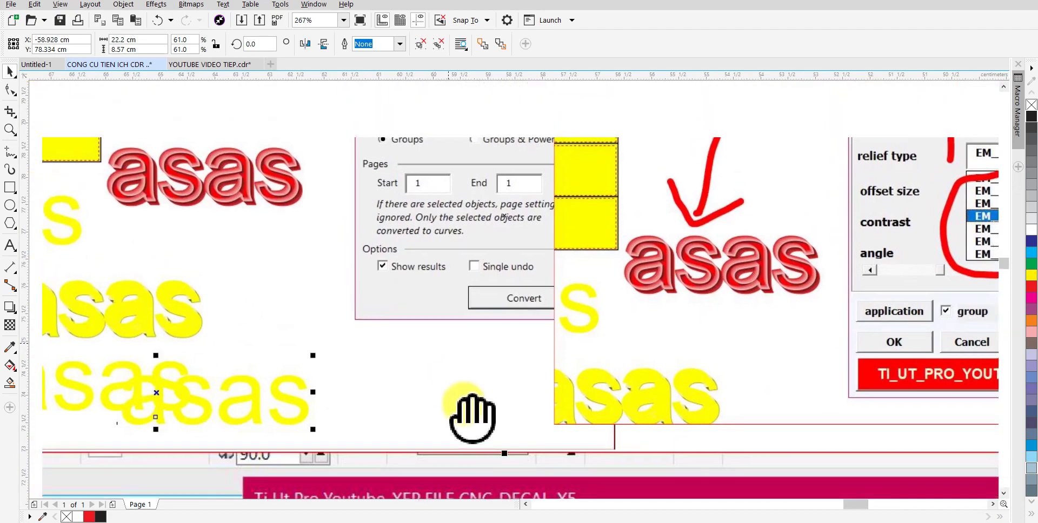
mouse_move(472, 417)
mouse_down()
mouse_move(505, 298)
mouse_move(445, 285)
mouse_up()
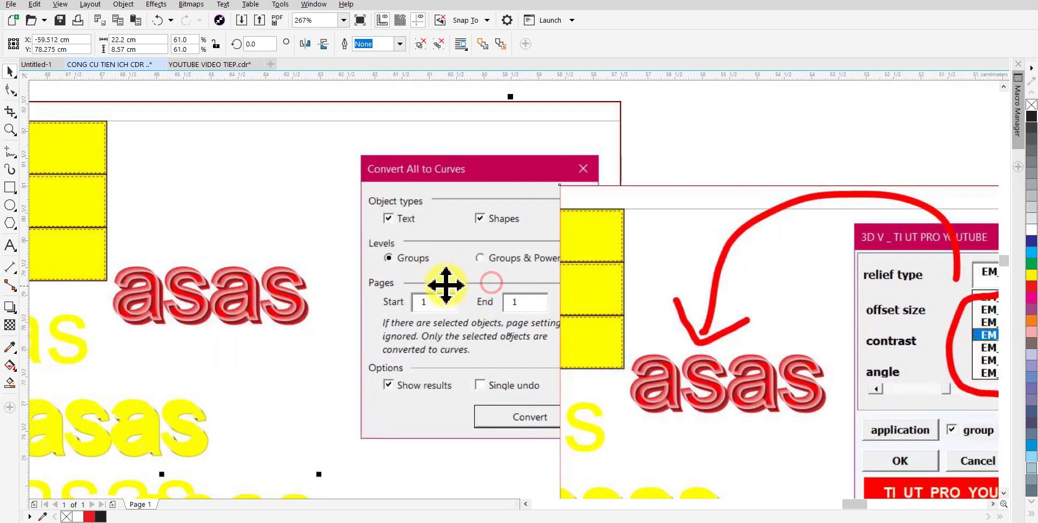
scroll(457, 279, down, 2)
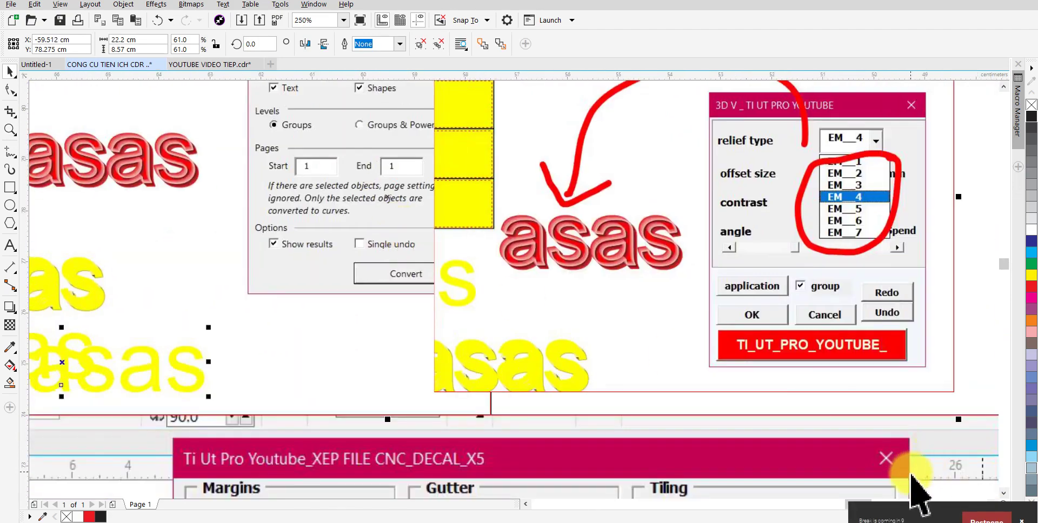
drag(545, 440, 487, 132)
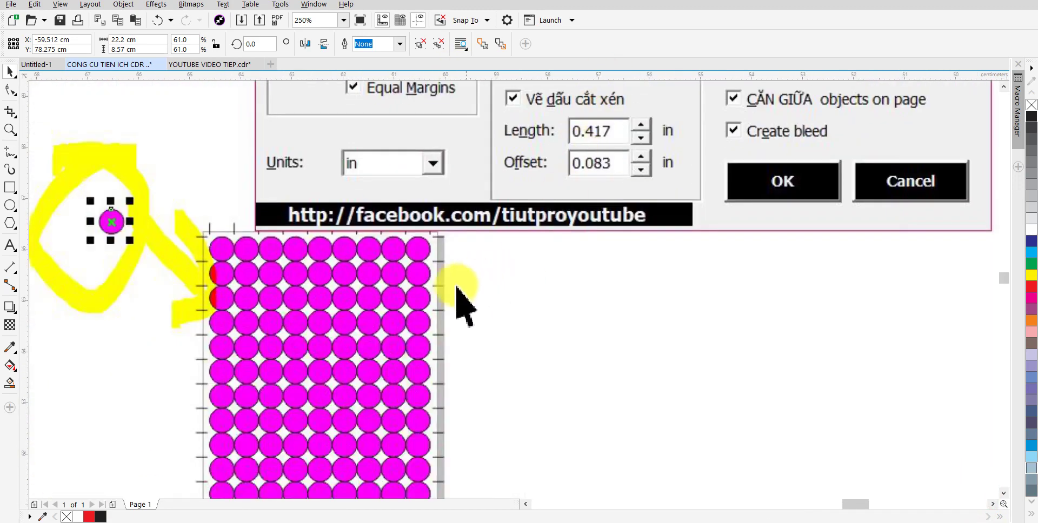
drag(465, 301, 392, 173)
scroll(439, 237, down, 3)
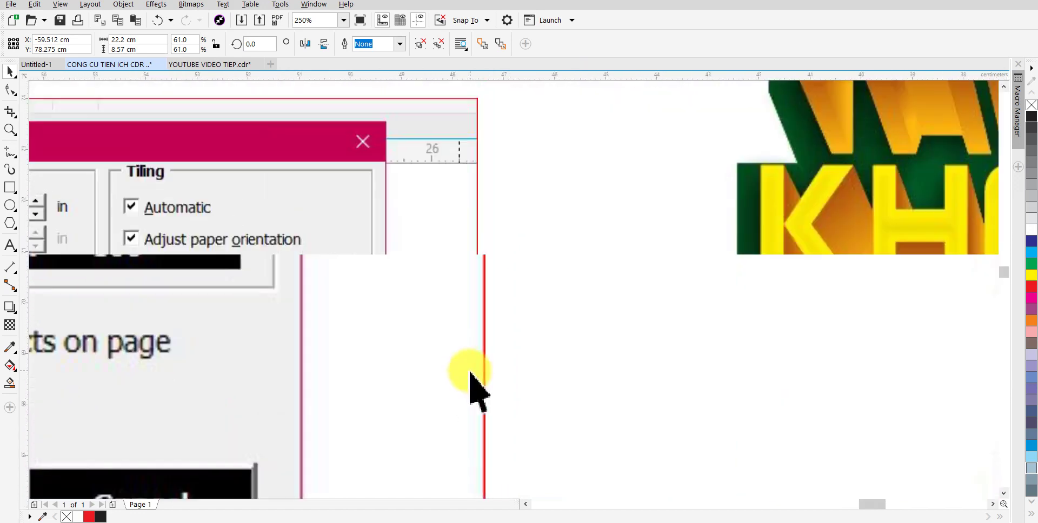
mouse_move(255, 441)
mouse_down()
mouse_move(479, 392)
mouse_move(334, 480)
mouse_up()
Zoom in on the Run Numbers dialog screenshot
click(495, 225)
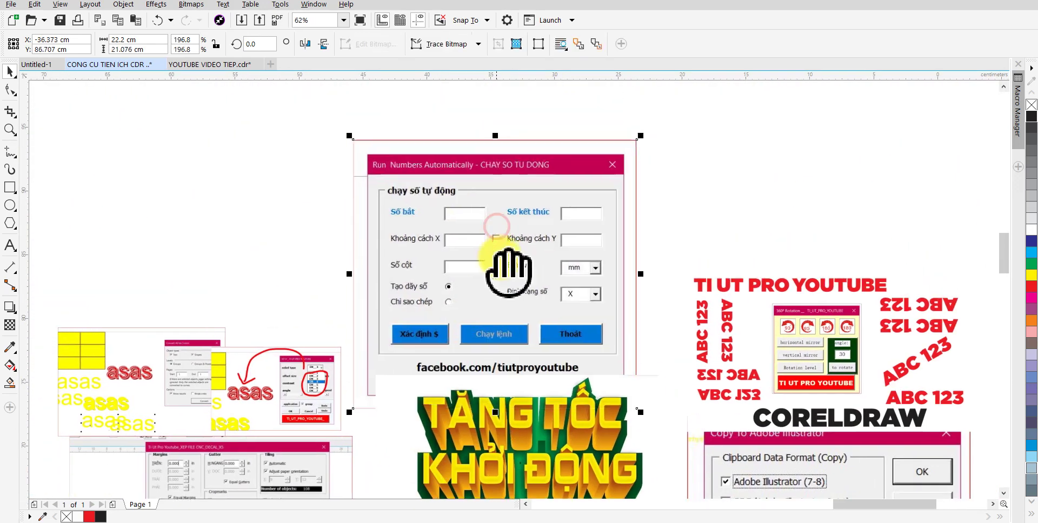
drag(474, 203, 505, 266)
key(z)
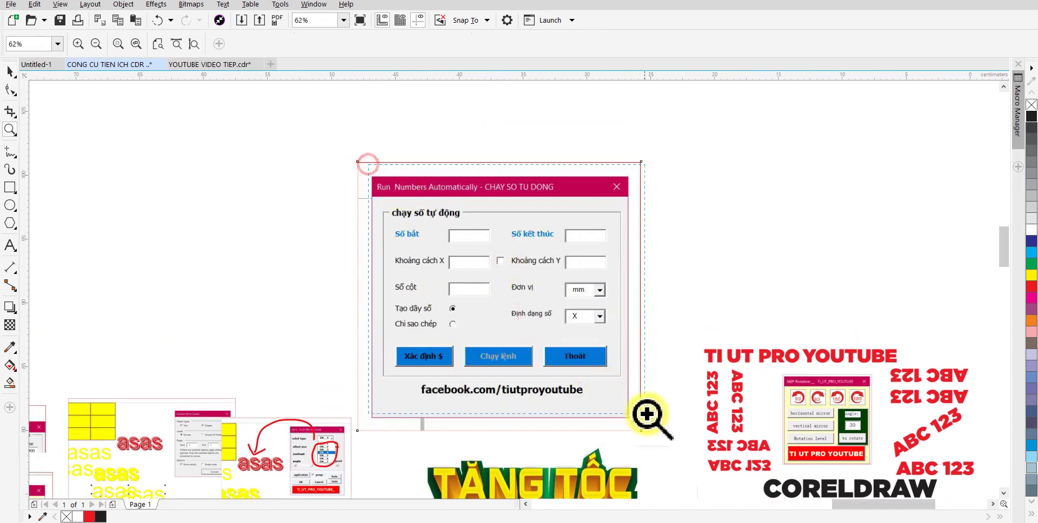
scroll(652, 415, up, 2)
key(space)
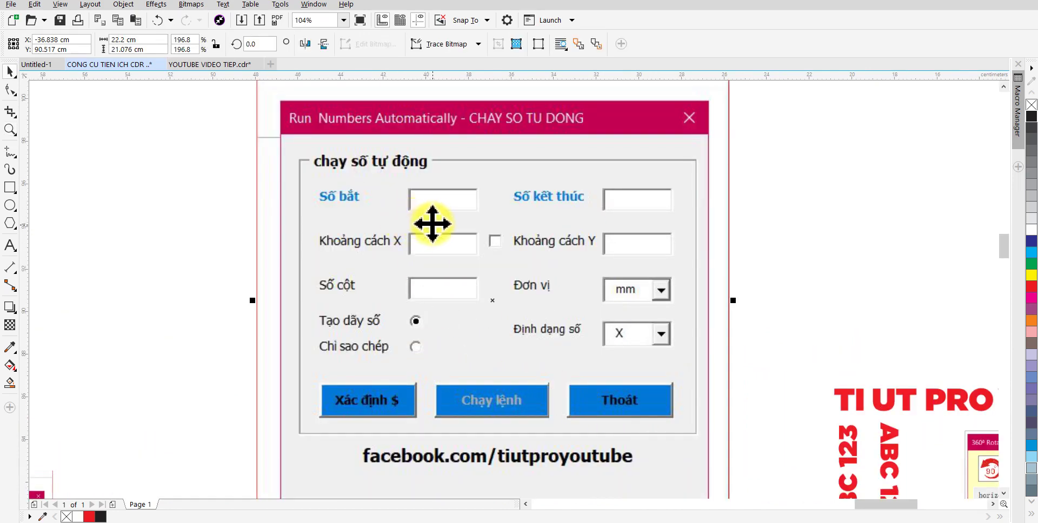
Bring the 360° Rotation artwork into view and shift it up and right
scroll(432, 223, down, 1)
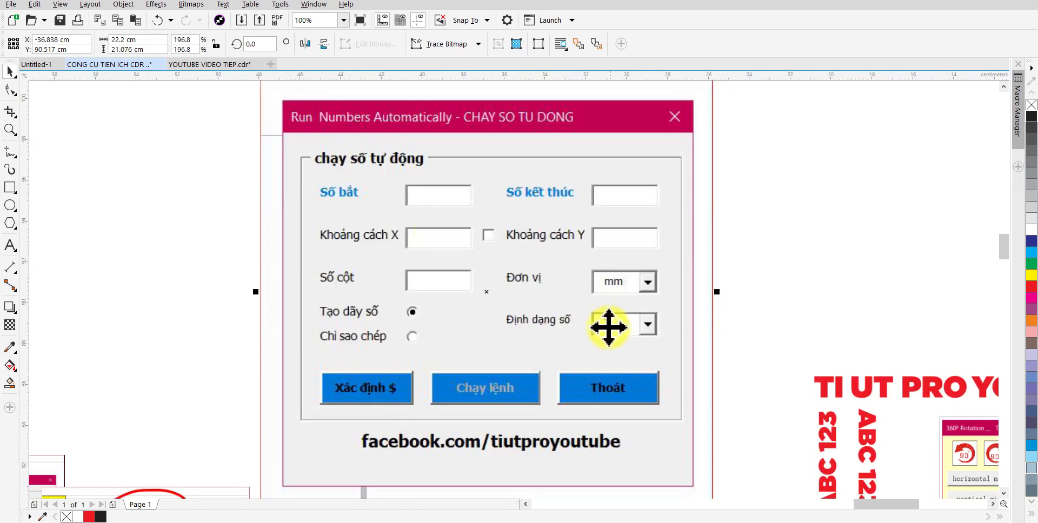
scroll(609, 327, down, 5)
scroll(494, 412, down, 5)
scroll(498, 337, down, 3)
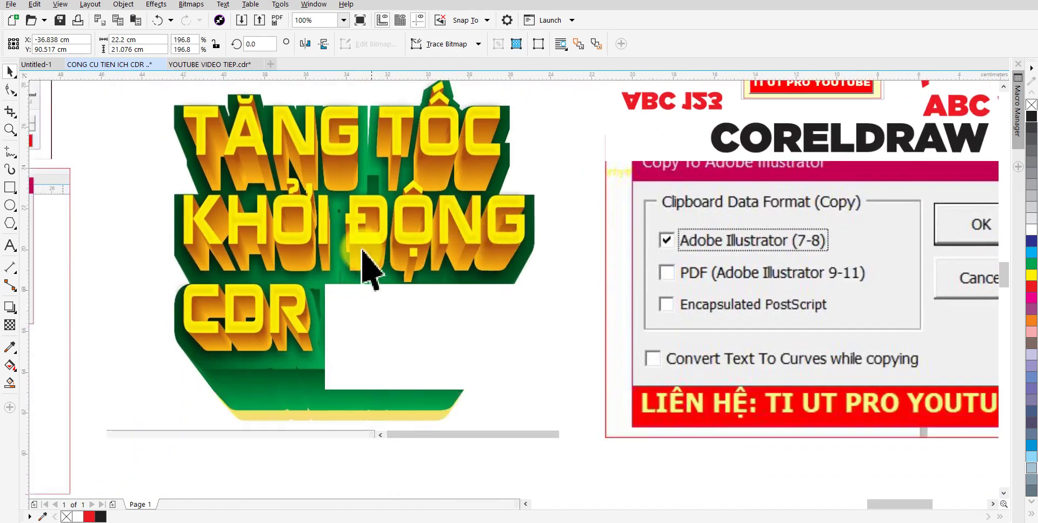
drag(609, 244, 151, 514)
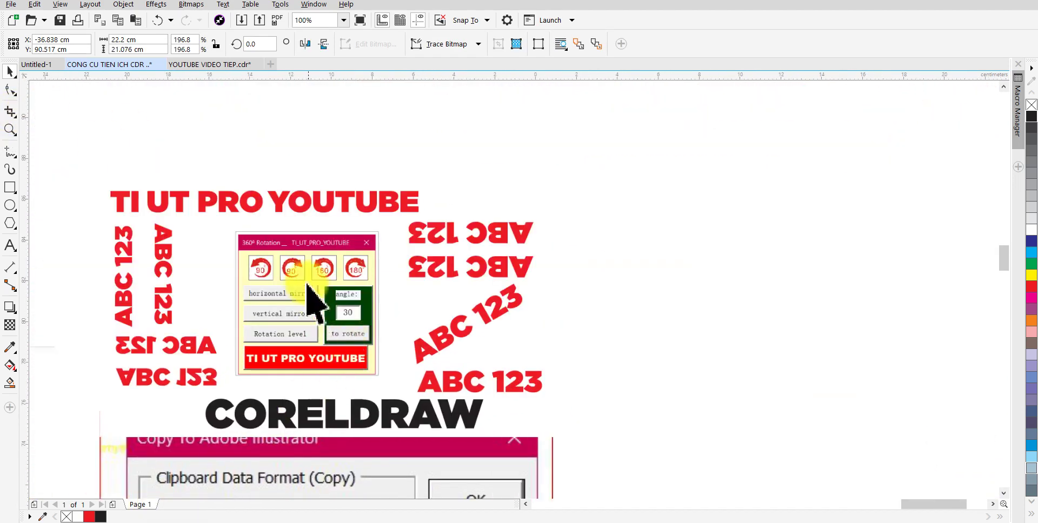
drag(308, 286, 392, 240)
scroll(339, 246, up, 1)
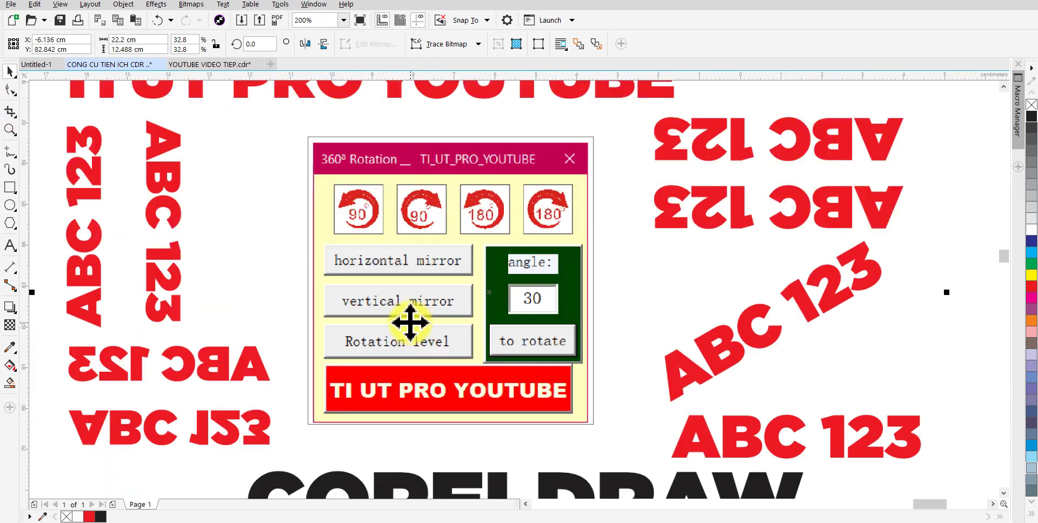
scroll(410, 322, down, 1)
Zoom in closely on the 360° Rotation dialog screenshot
key(z)
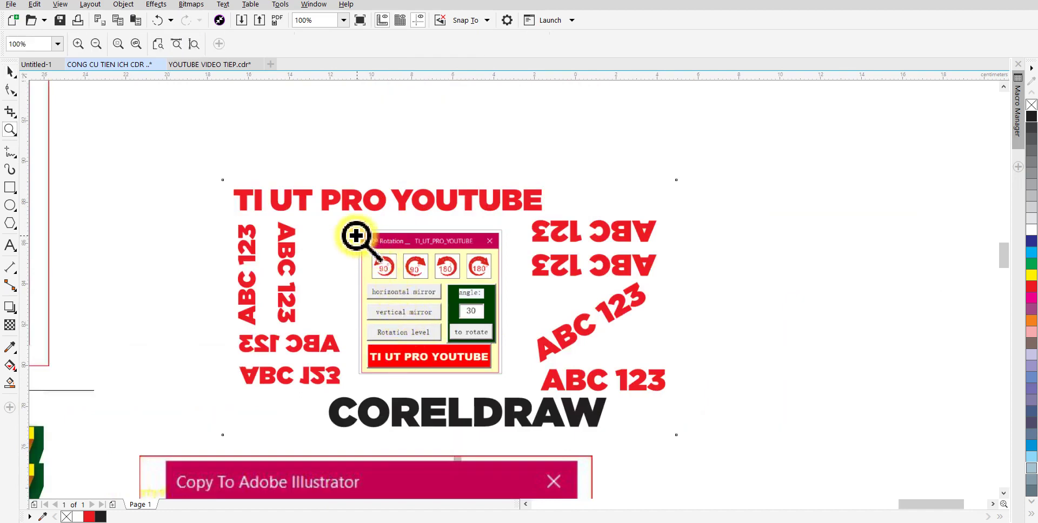
drag(355, 232, 539, 393)
key(space)
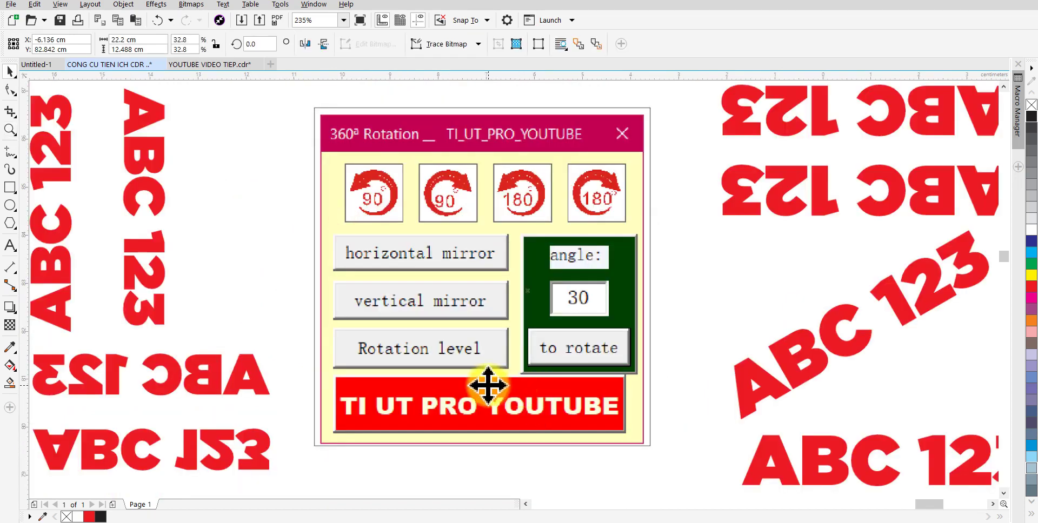
scroll(488, 385, down, 4)
scroll(484, 412, down, 3)
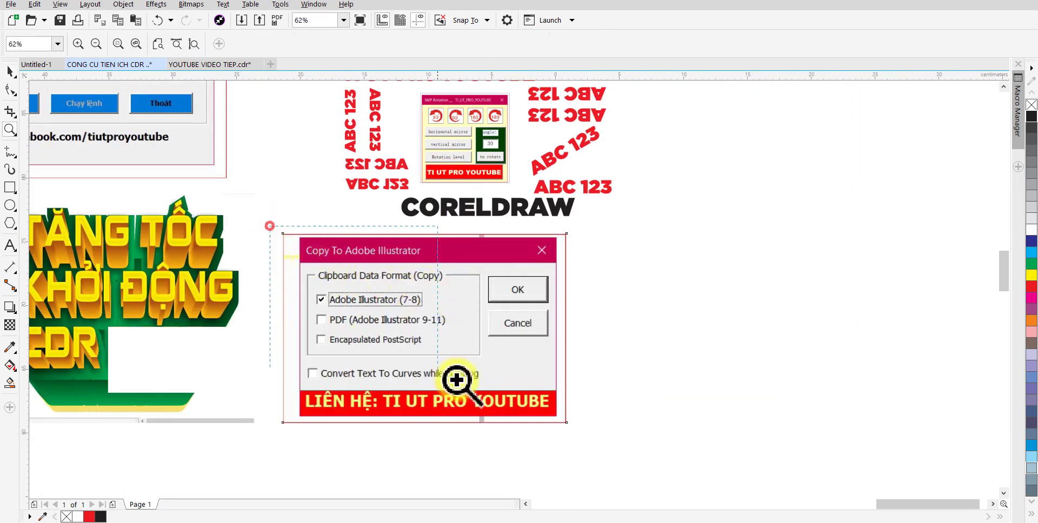
Fit the view to the Copy To Adobe Illustrator screenshot, then scroll out over the page
key(shift+F2)
key(space)
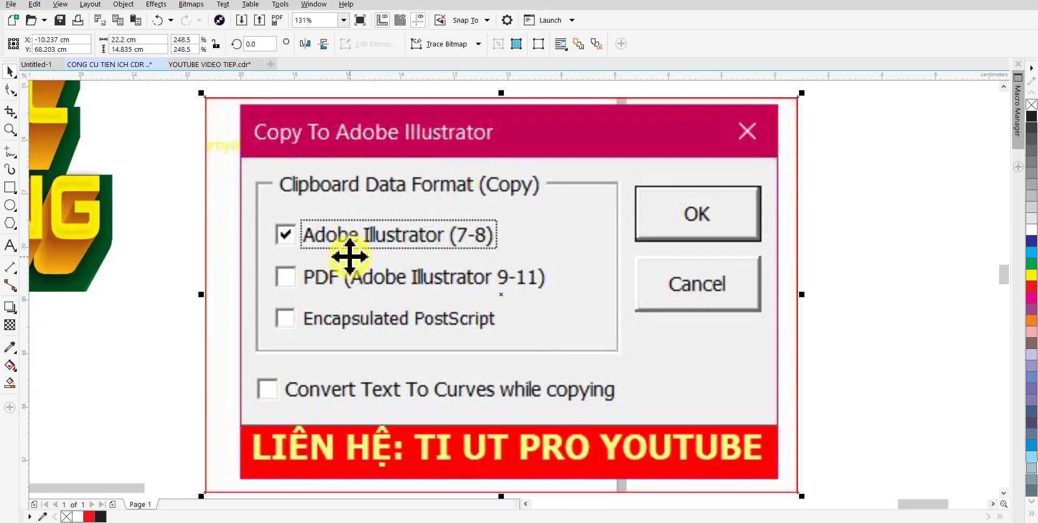
scroll(350, 256, down, 5)
scroll(335, 292, down, 2)
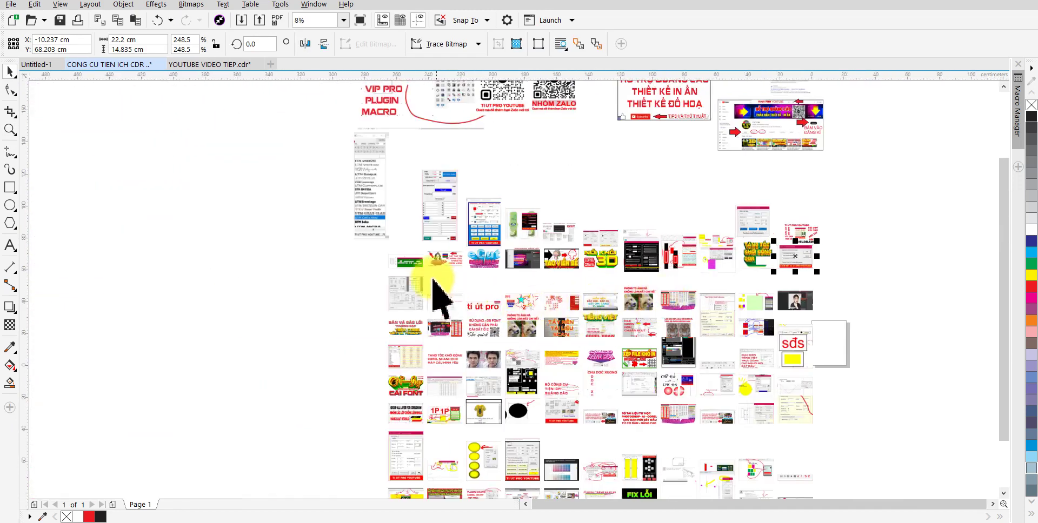
Zoom in on the thumbnail cluster and the green line-drawing dialog screenshot
key(space)
drag(381, 252, 400, 299)
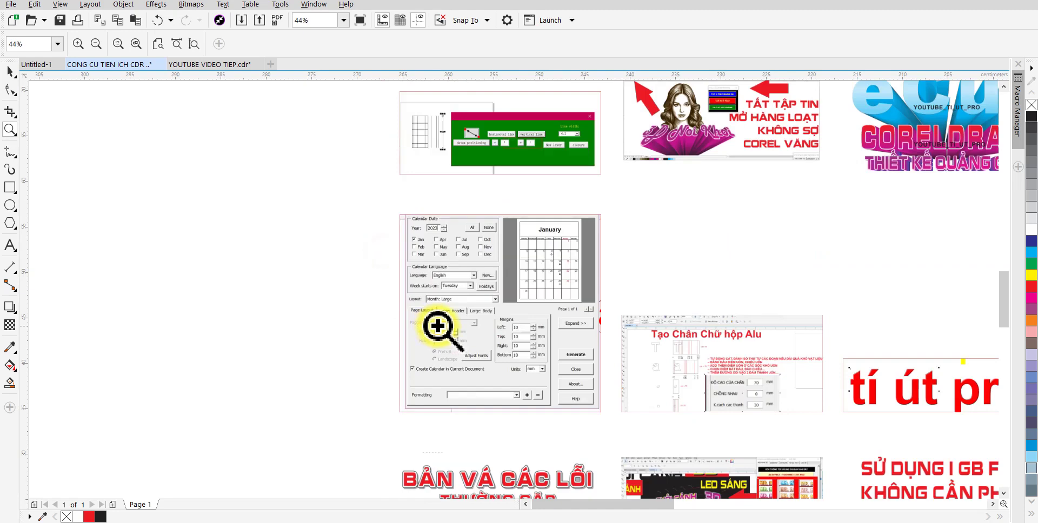
drag(438, 327, 416, 412)
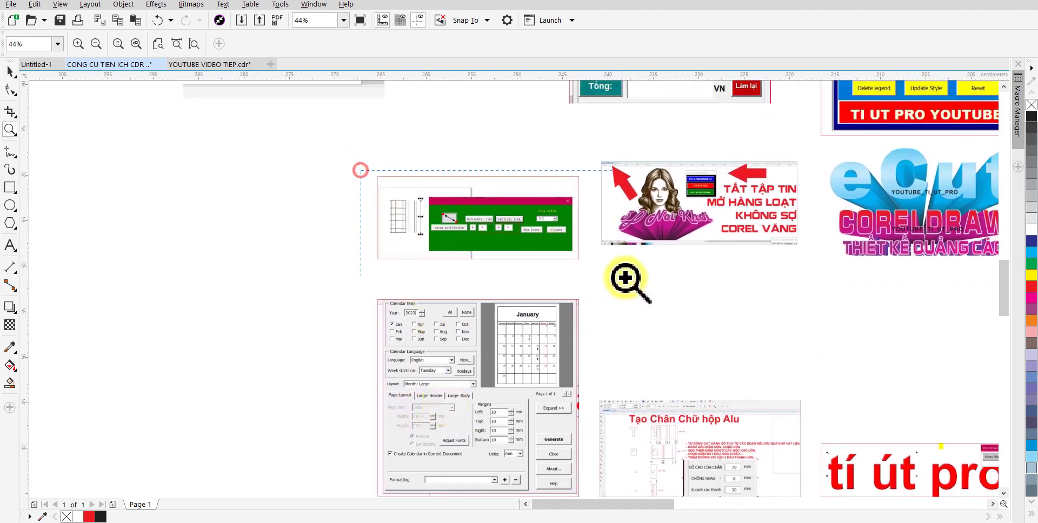
drag(361, 172, 625, 278)
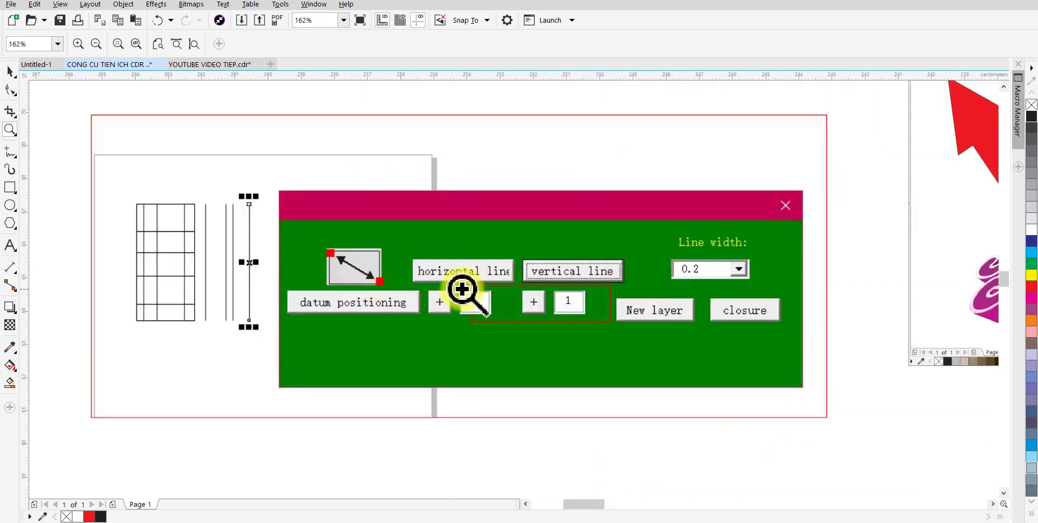
Pan past the TẮT TẬP TIN artwork, then centre and select the eCut CORELDRAW bitmap
drag(735, 292, 231, 325)
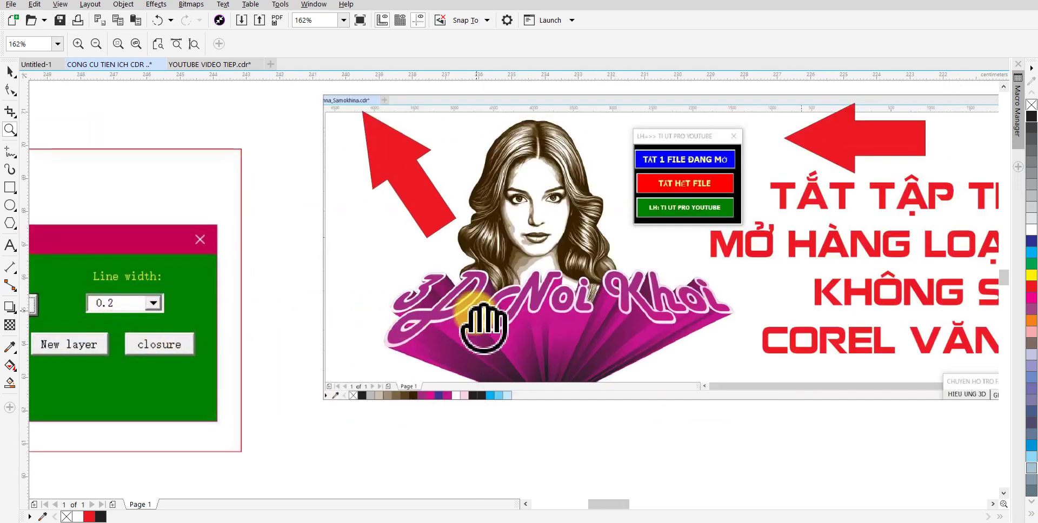
drag(417, 320, 220, 417)
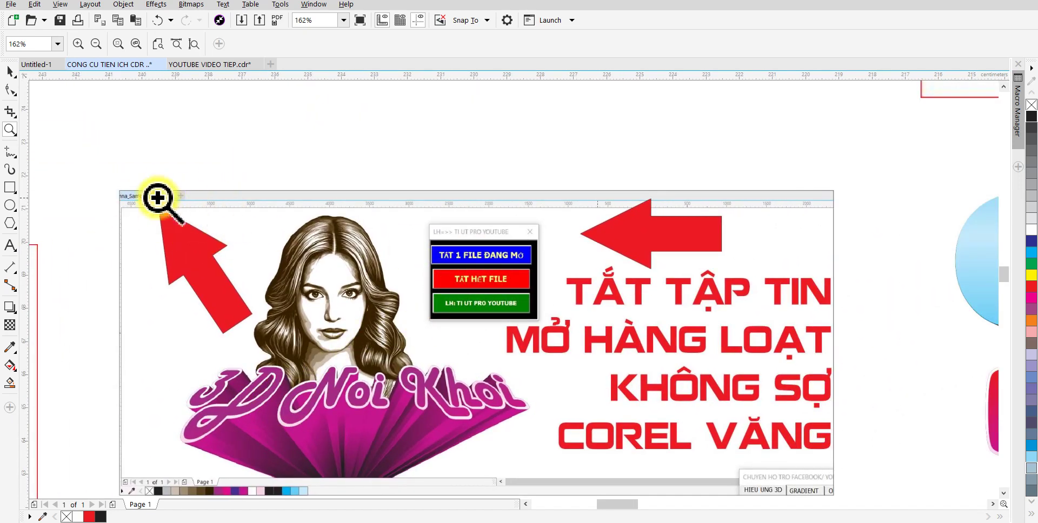
mouse_move(669, 385)
mouse_down()
mouse_move(487, 347)
mouse_move(197, 328)
mouse_up()
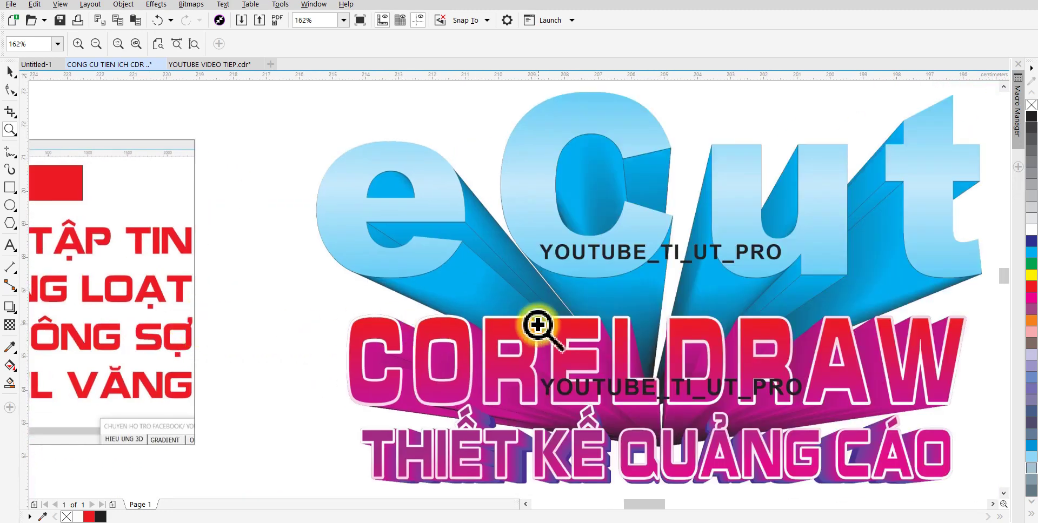
drag(538, 325, 293, 309)
key(space)
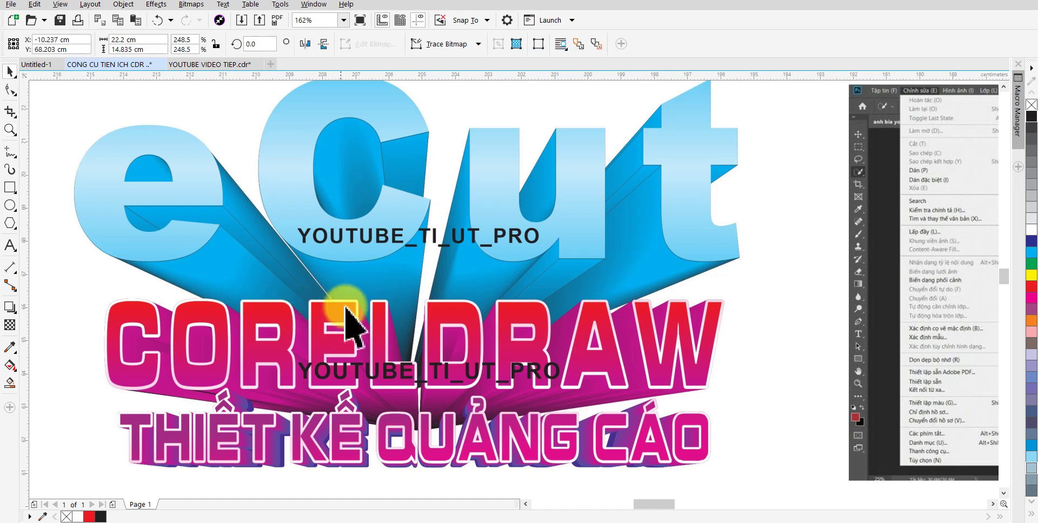
drag(367, 268, 388, 266)
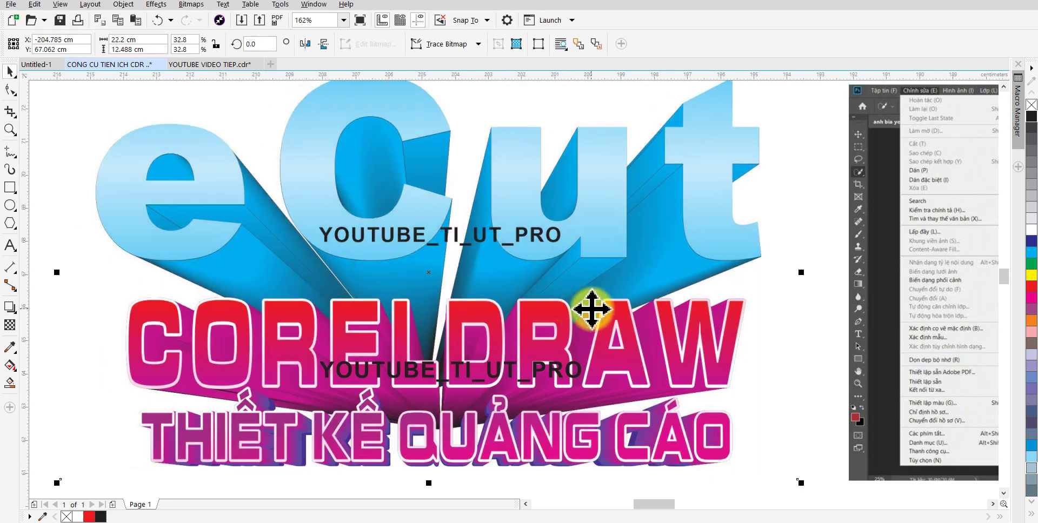
Zoom into the inside of the big C on the eCut CORELDRAW artwork
key(space)
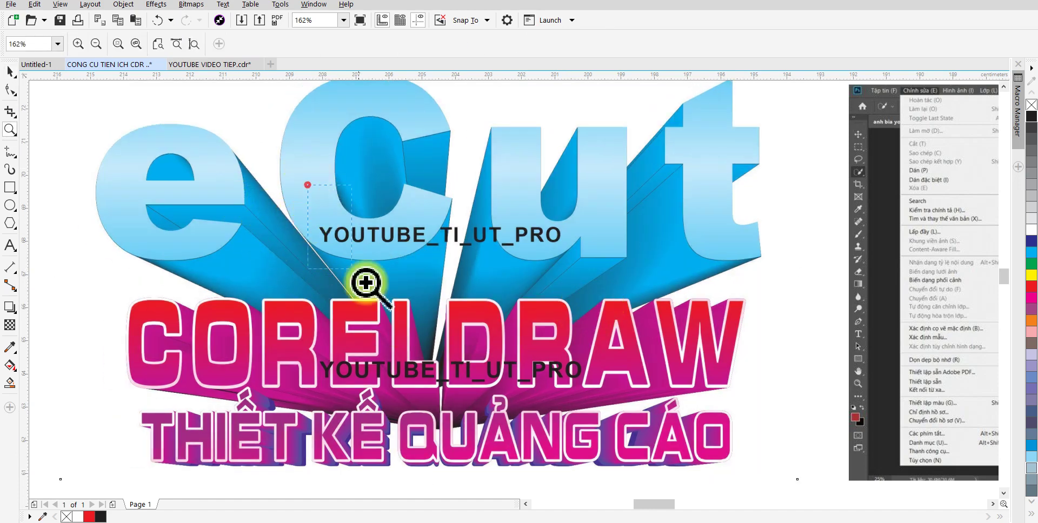
scroll(365, 282, up, 5)
drag(464, 312, 377, 487)
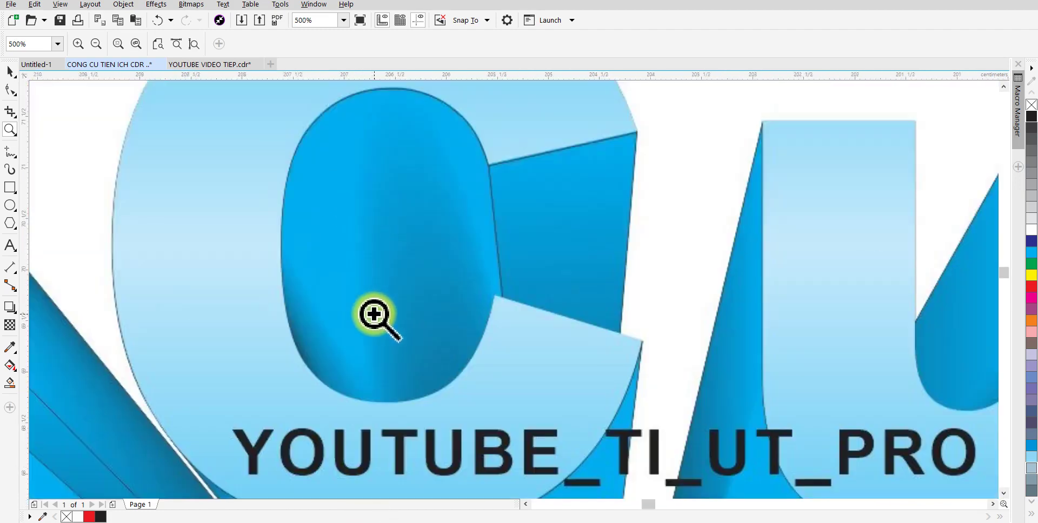
scroll(369, 307, down, 5)
Centre the Photoshop Tiếng Việt screenshot, then reveal the screenshots beyond it
mouse_move(528, 338)
mouse_down()
mouse_move(296, 244)
mouse_move(213, 322)
mouse_up()
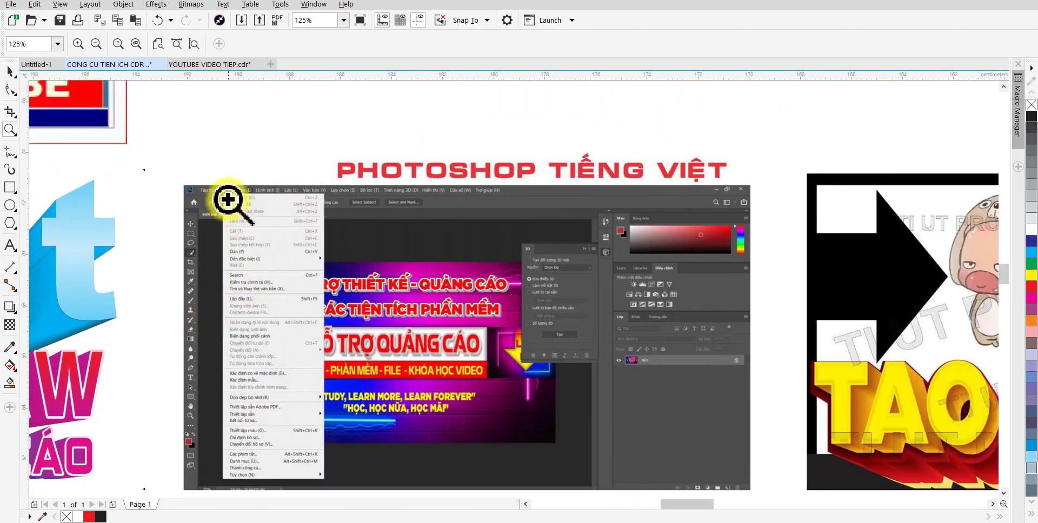
scroll(331, 237, up, 8)
scroll(352, 250, down, 3)
scroll(334, 250, down, 7)
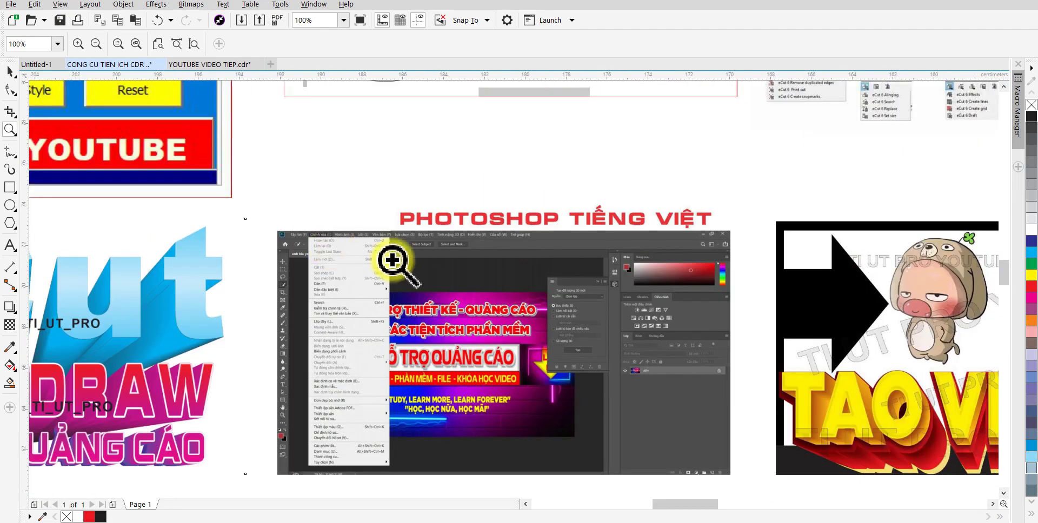
drag(398, 260, 14, 206)
mouse_move(371, 242)
mouse_down()
mouse_move(250, 274)
mouse_move(58, 266)
mouse_up()
Select the Nổi Khối 3D screenshot beside its Contour dialog
key(space)
click(254, 278)
click(336, 279)
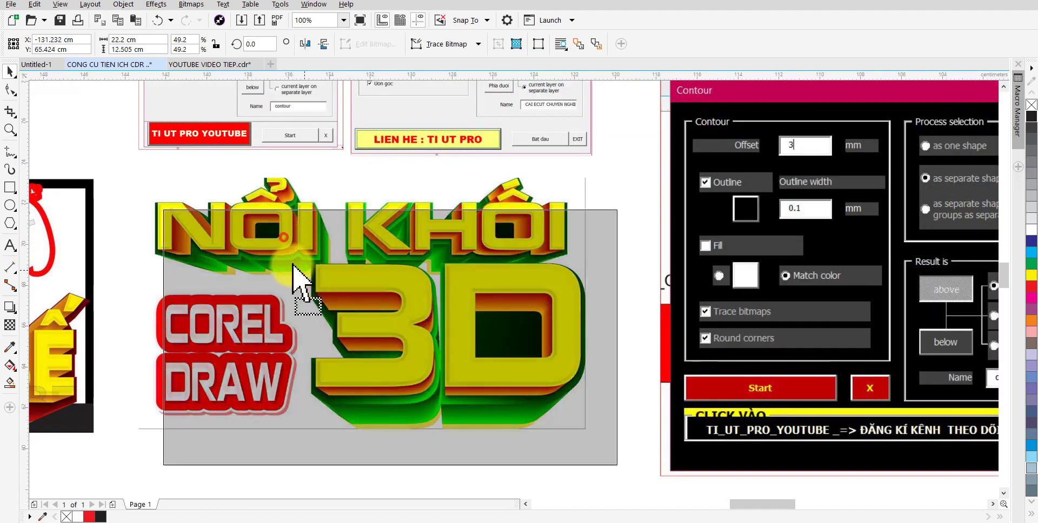
Pull back and pan left across the thumbnails to the calendar dialog
drag(534, 243, 190, 232)
scroll(310, 254, down, 5)
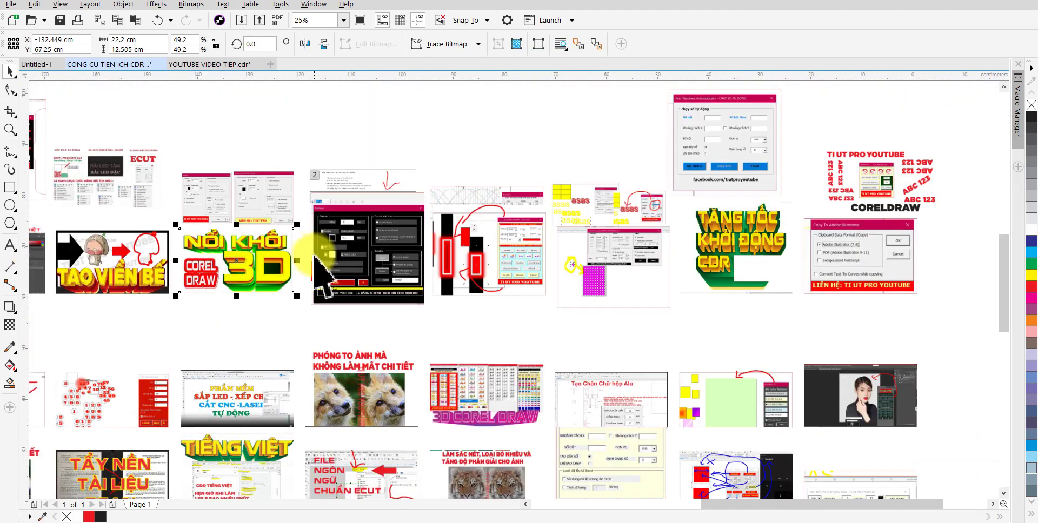
drag(318, 259, 433, 221)
mouse_move(205, 346)
mouse_down()
mouse_move(443, 338)
mouse_move(527, 241)
mouse_up()
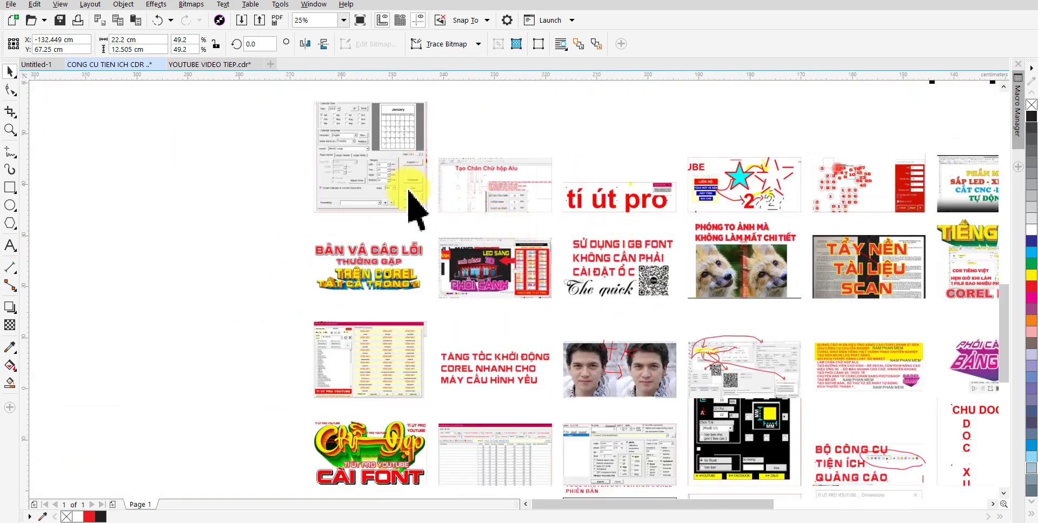
drag(361, 114, 383, 204)
Zoom onto the calendar dialog, then the Tạo Chân Chữ hộp Alu screenshot
key(z)
drag(552, 306, 568, 319)
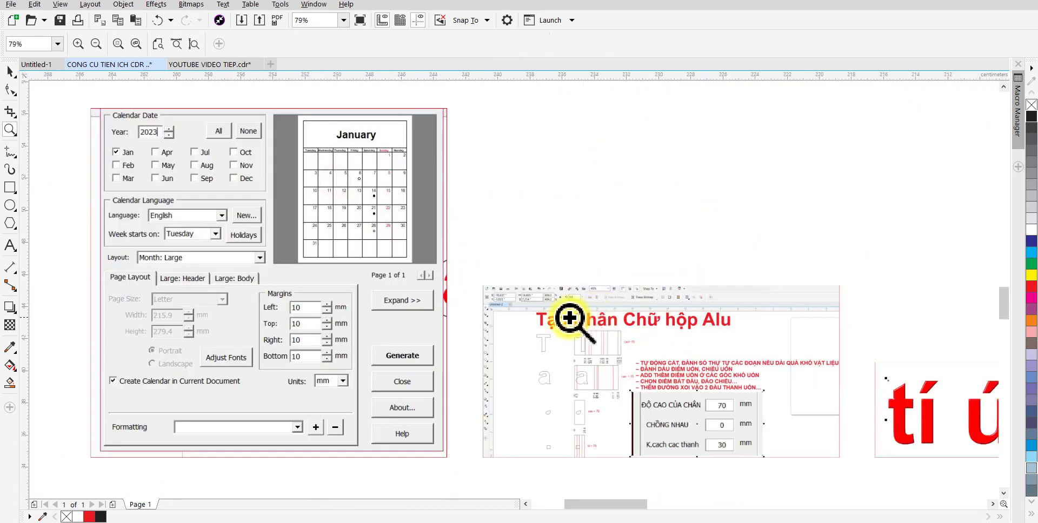
key(space)
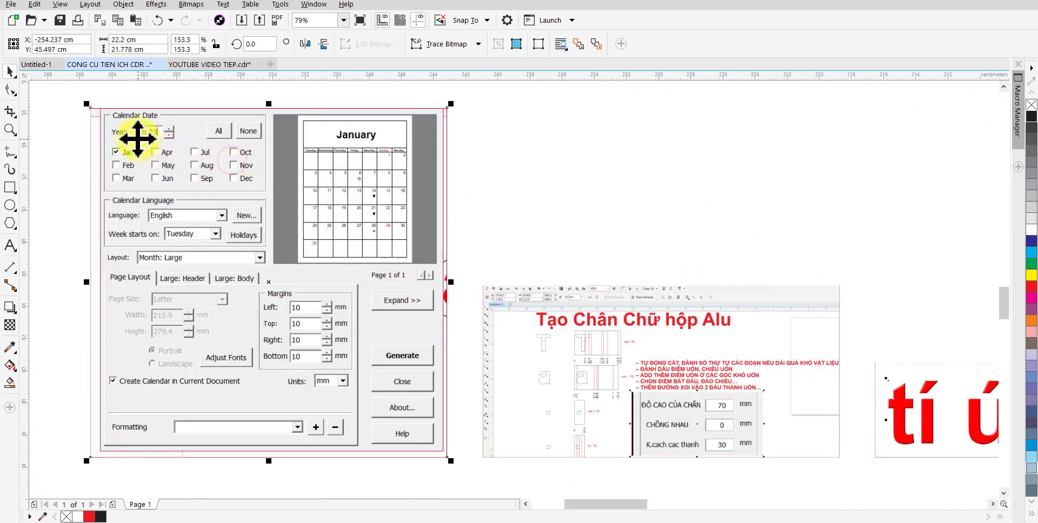
key(space)
drag(598, 348, 409, 247)
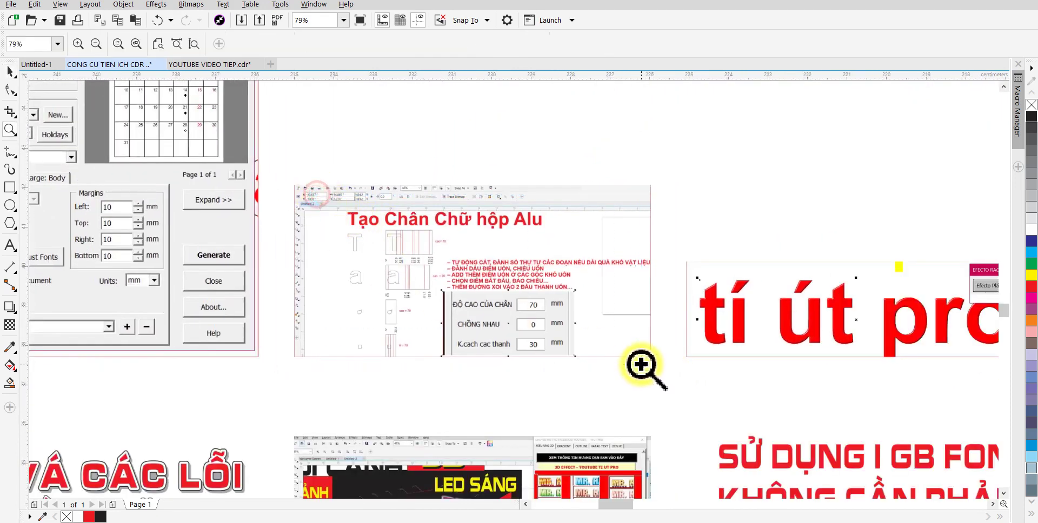
drag(678, 378, 644, 366)
Select the tí út pro artwork and zoom in on it
scroll(575, 427, down, 3)
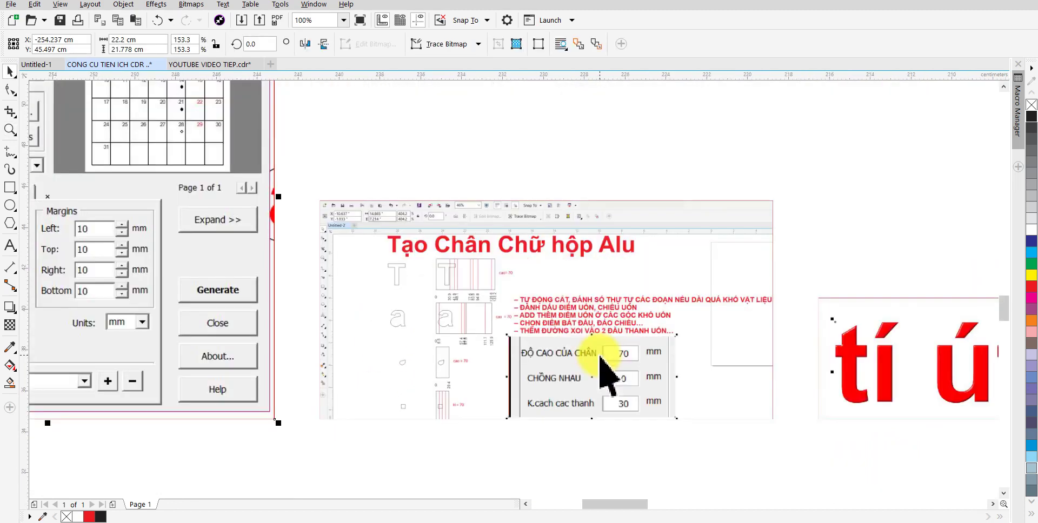
key(space)
click(552, 333)
key(space)
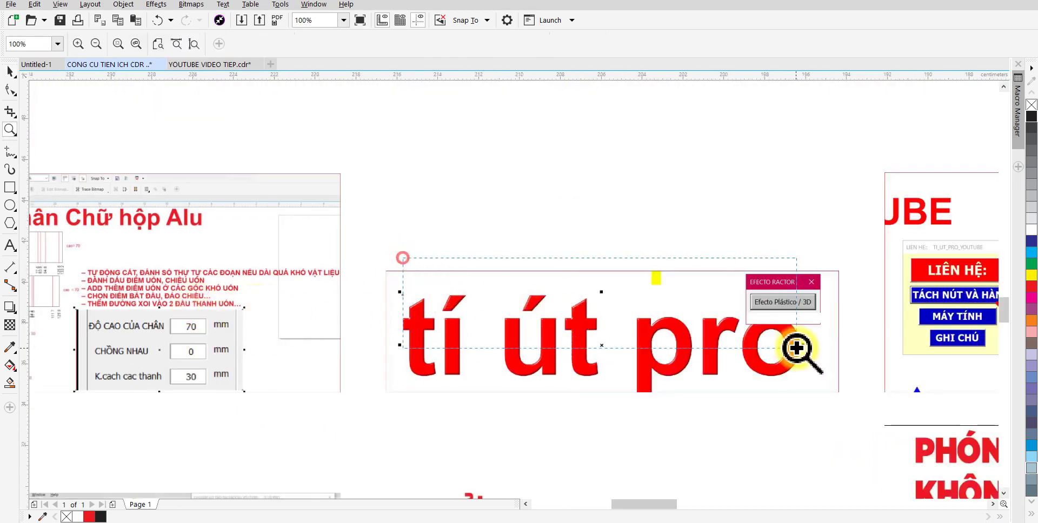
drag(796, 348, 845, 387)
key(space)
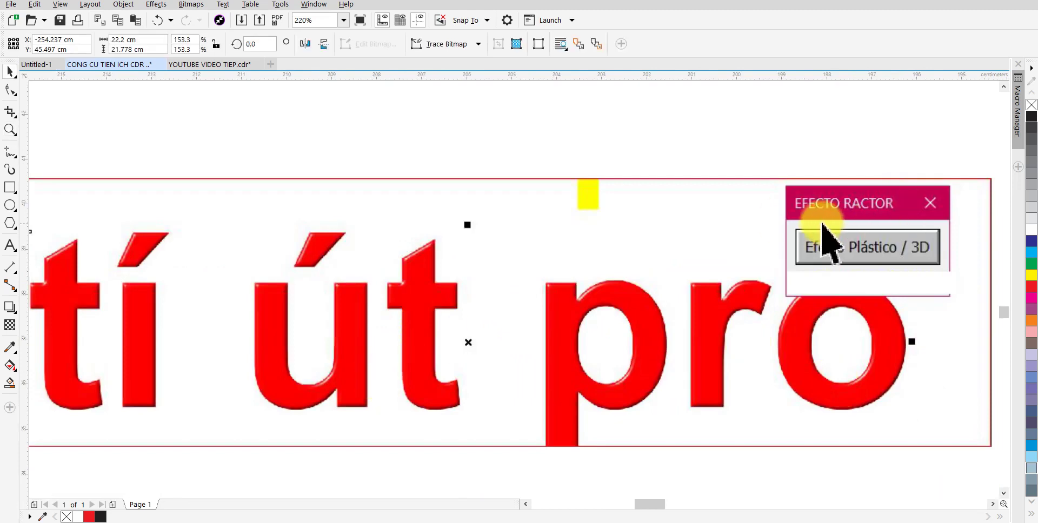
Pan past the star example to the numbered-circles screenshot with its red settings panel
scroll(808, 277, up, 1)
scroll(799, 262, down, 3)
mouse_move(799, 262)
mouse_down()
mouse_move(565, 335)
mouse_move(198, 363)
mouse_up()
key(z)
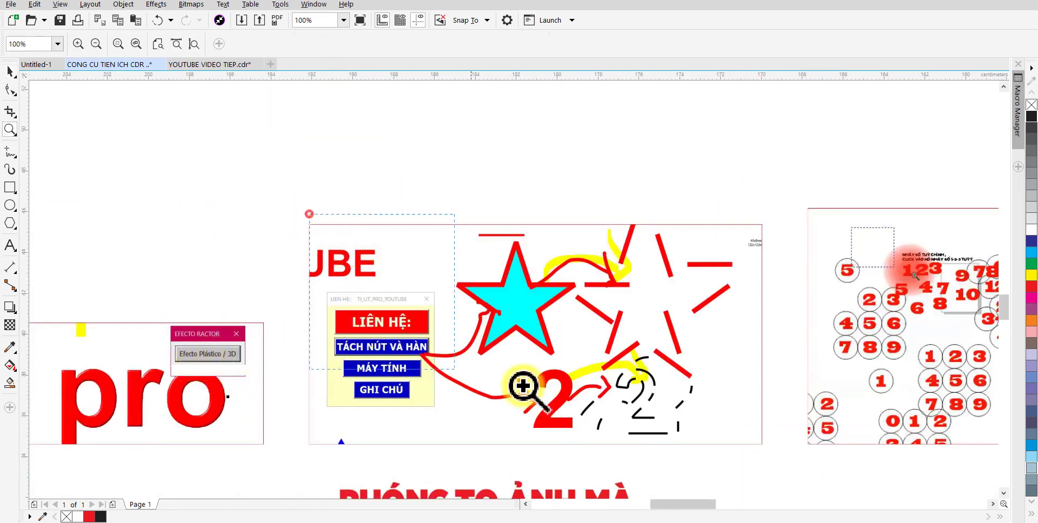
scroll(563, 379, up, 2)
key(space)
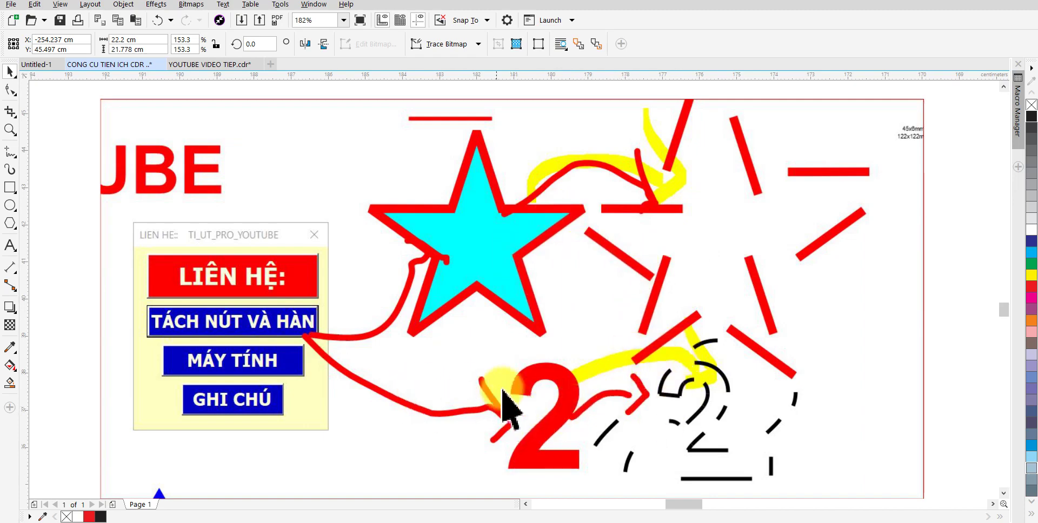
drag(505, 408, 254, 411)
scroll(259, 408, up, 2)
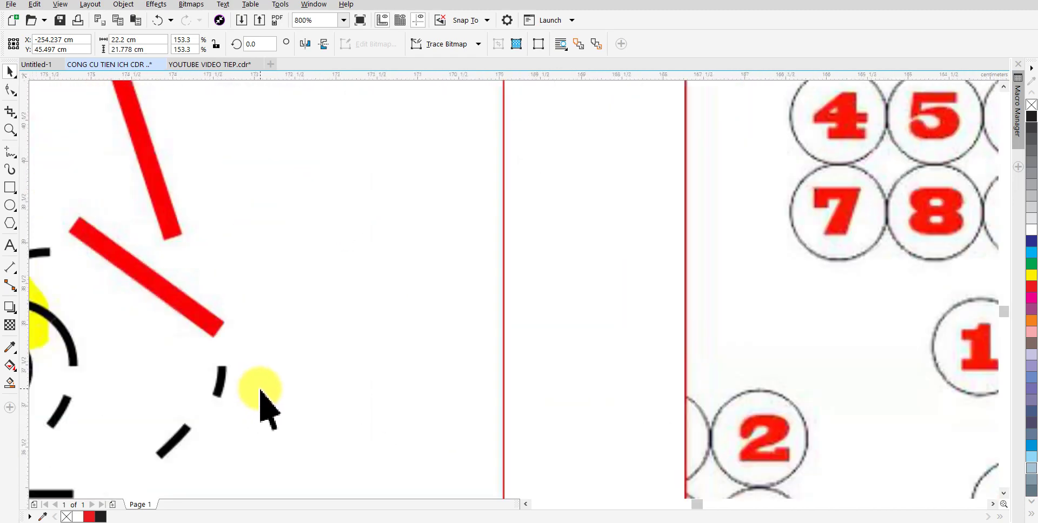
scroll(262, 410, down, 4)
Zoom in on the numbered-circles screenshot with a Zoom marquee
key(z)
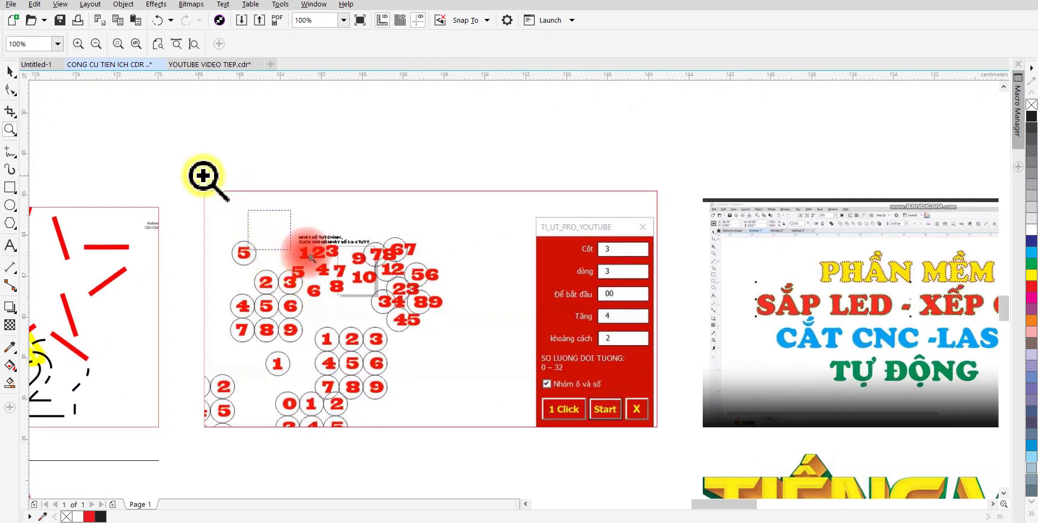
drag(206, 179, 658, 440)
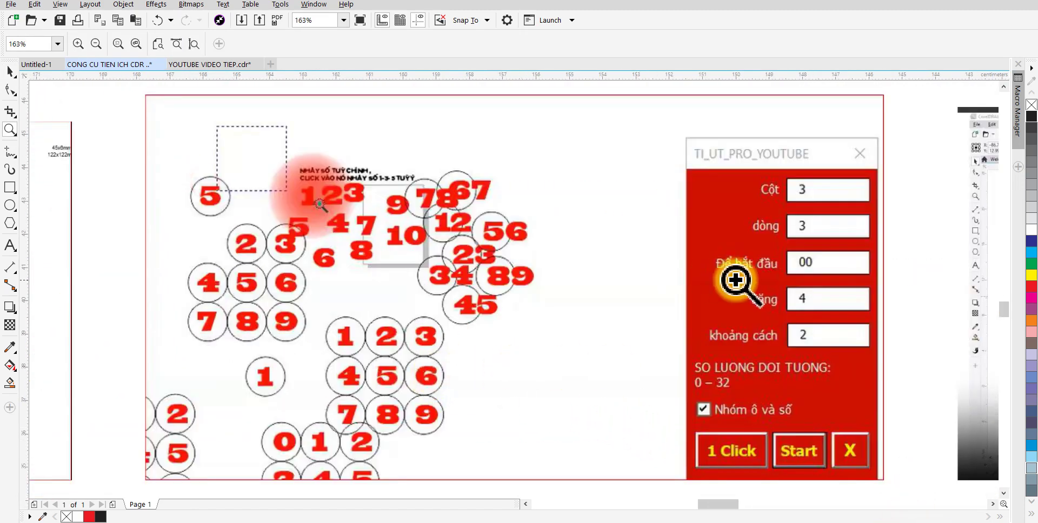
click(10, 72)
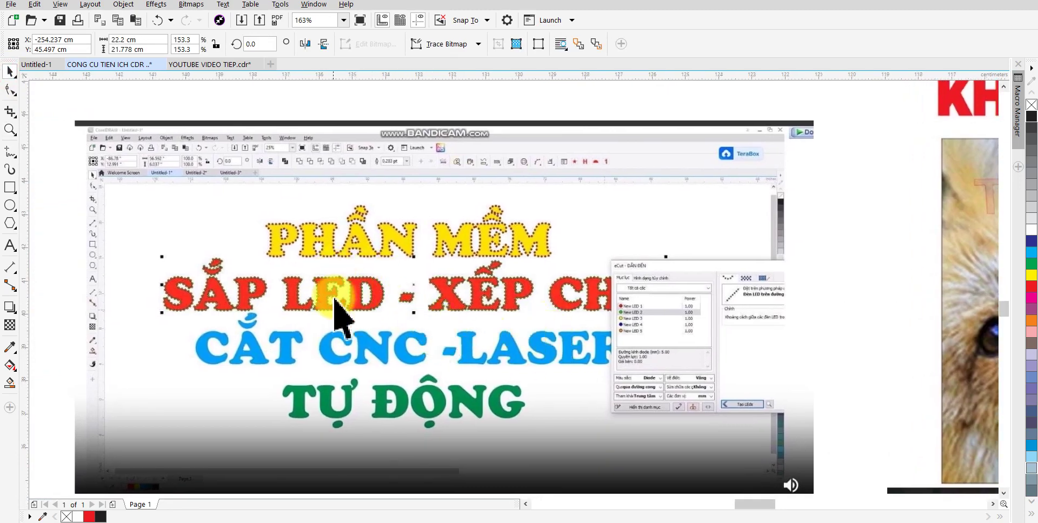
Pan past the PHÓNG TO ẢNH fox comparison to centre the 3D COREL DRAW effect panels
drag(711, 324, 33, 333)
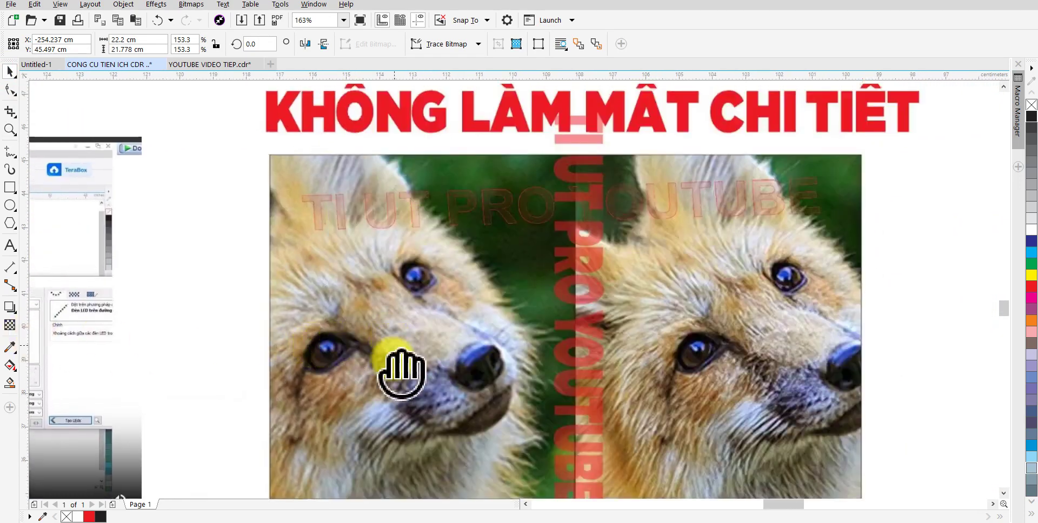
mouse_move(313, 346)
mouse_down()
mouse_move(346, 443)
mouse_move(336, 412)
mouse_up()
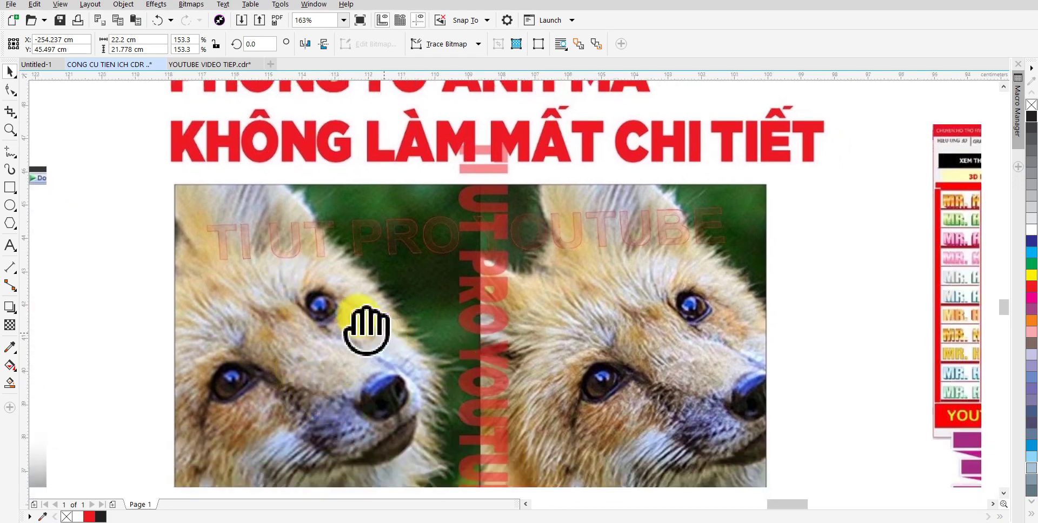
mouse_move(406, 346)
mouse_down()
mouse_move(337, 301)
mouse_move(302, 371)
mouse_up()
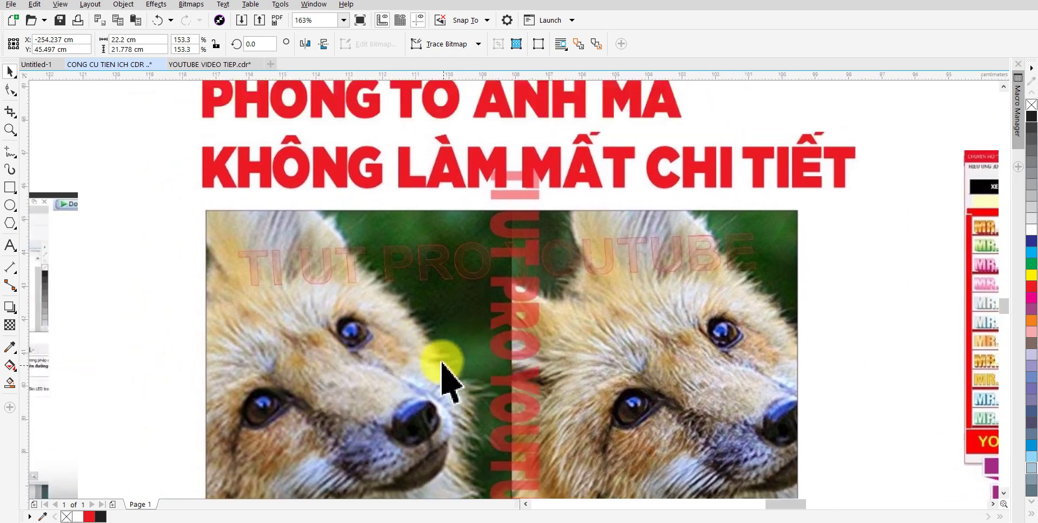
drag(726, 382, 441, 298)
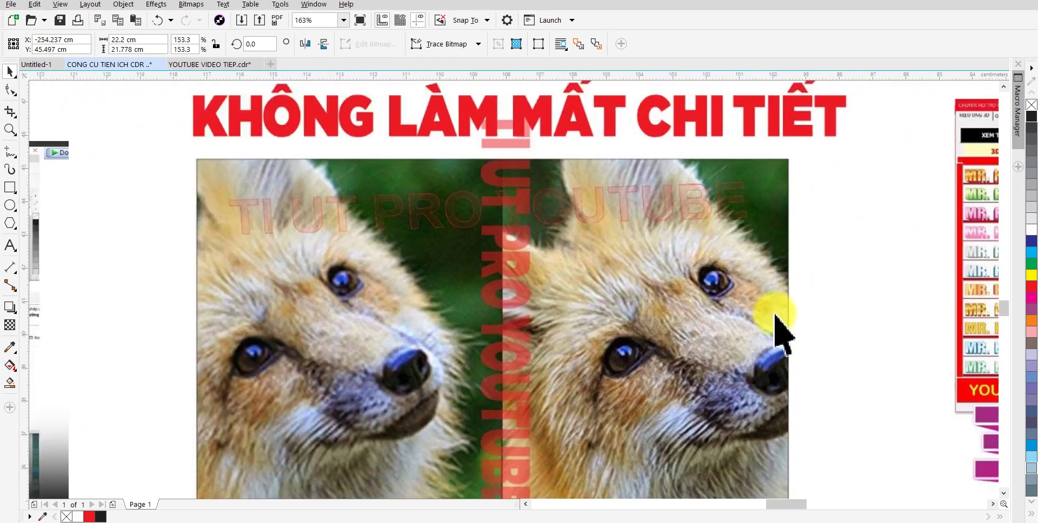
drag(776, 332, 146, 347)
drag(539, 313, 318, 246)
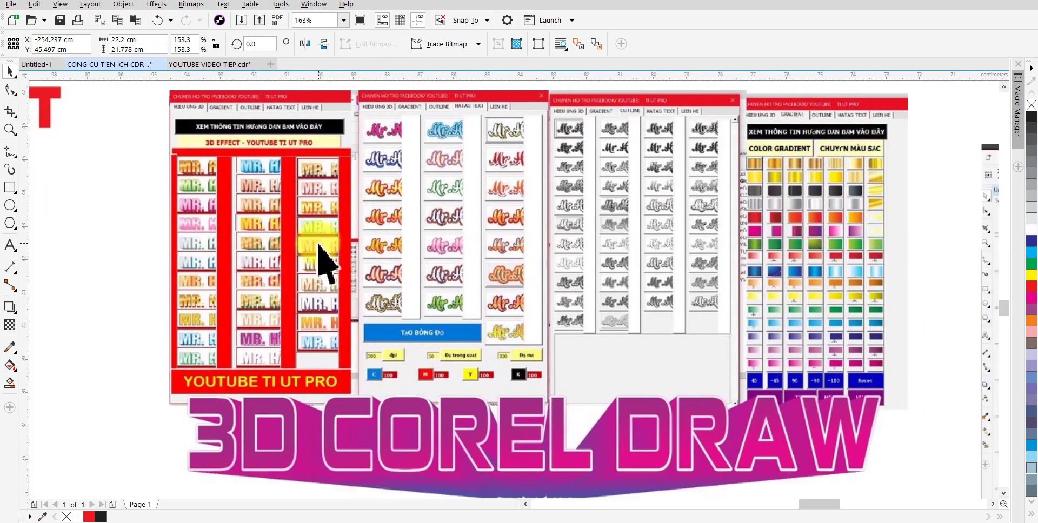
Select the Tạo Chân Chữ screenshot and pan toward the background colour options screenshot
drag(447, 261, 446, 276)
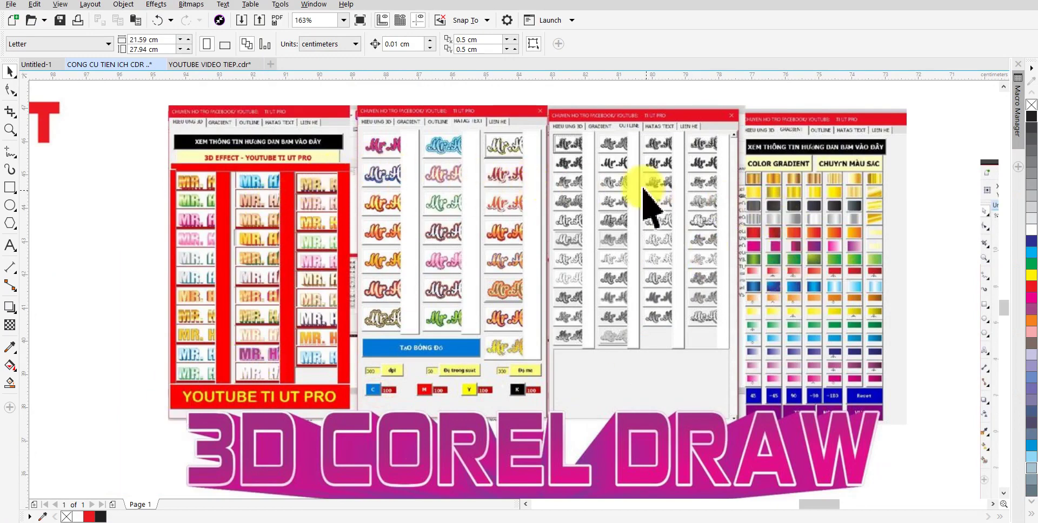
mouse_move(425, 284)
mouse_down()
mouse_move(423, 273)
mouse_move(243, 273)
mouse_up()
scroll(415, 290, down, 3)
click(440, 284)
drag(596, 290, 266, 331)
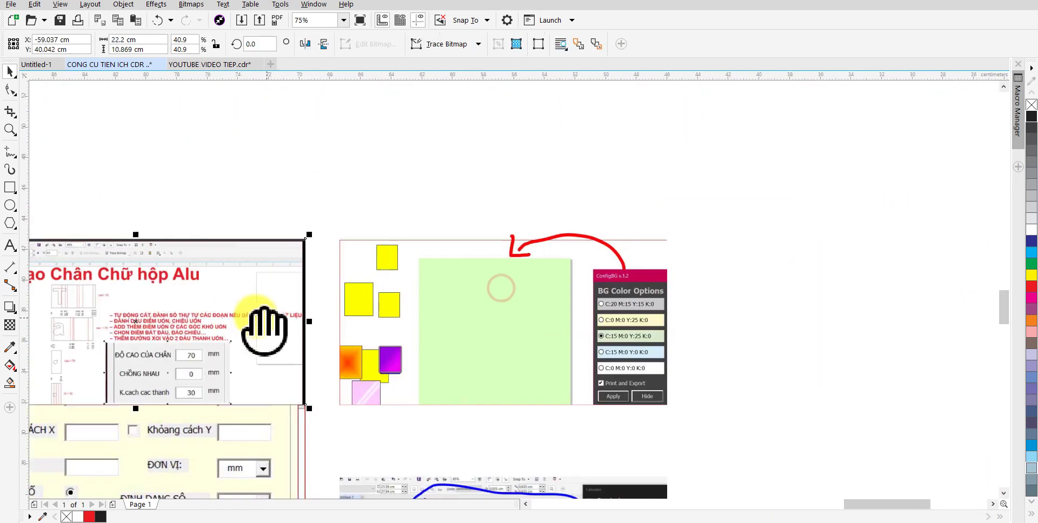
scroll(475, 324, up, 3)
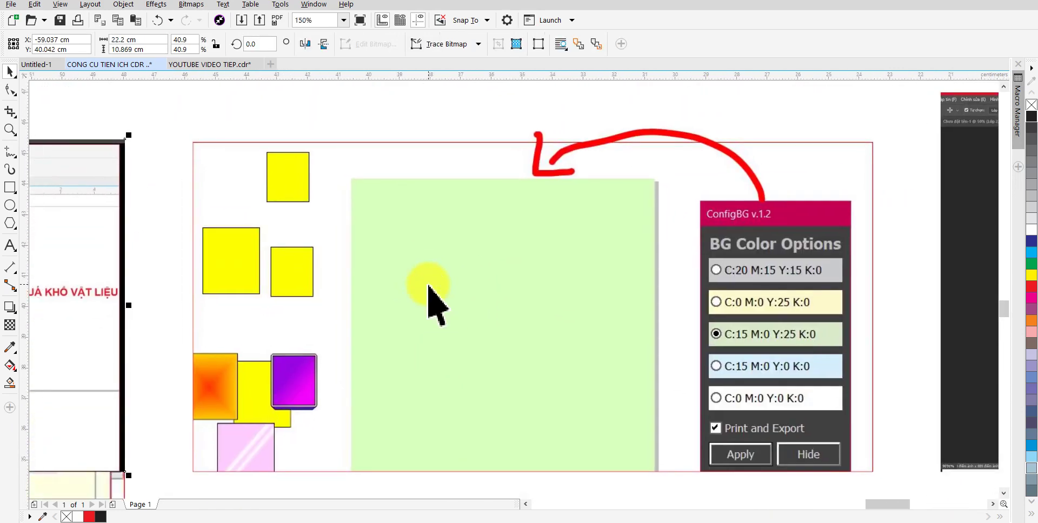
Centre the Photoshop retouch screenshot and zoom in on its retouch panel
drag(764, 273, 514, 325)
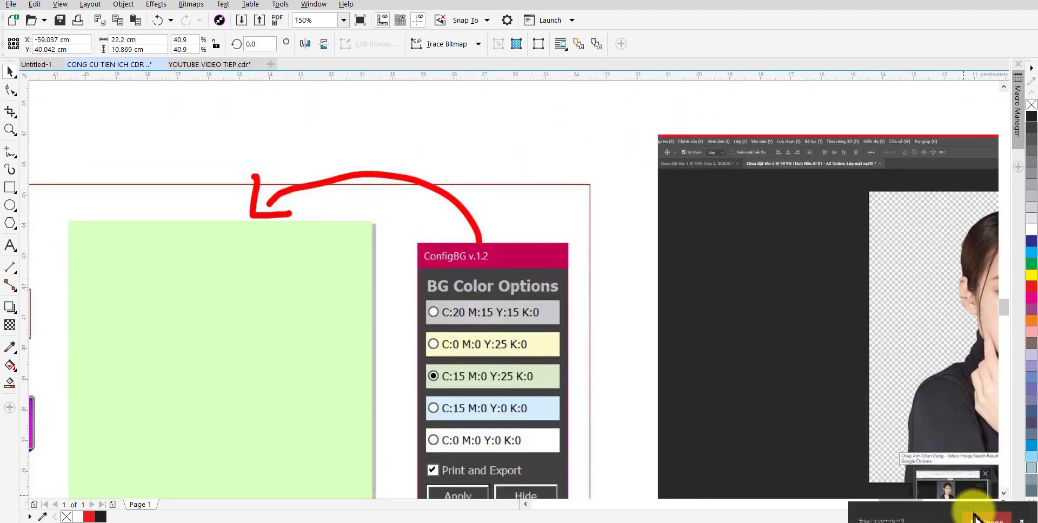
drag(842, 463, 192, 398)
drag(398, 358, 476, 344)
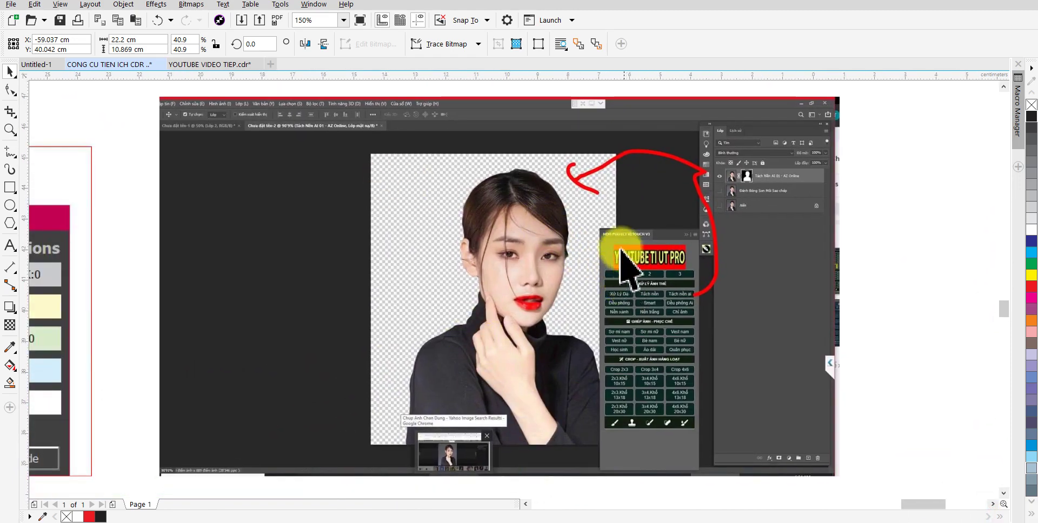
key(z)
click(686, 378)
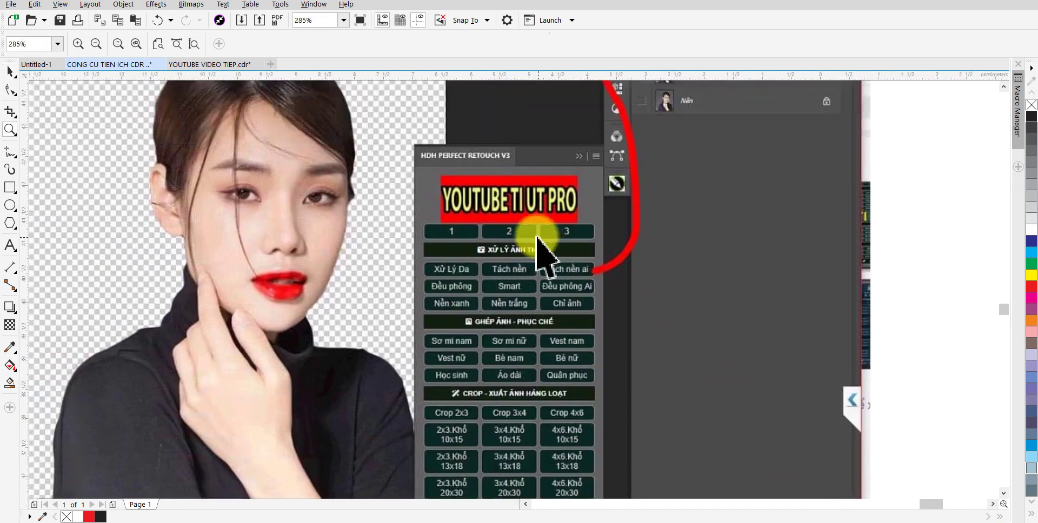
key(space)
Zoom out to 37% and pan left to the bug-fix banner and Corel startup graphic
scroll(466, 237, up, 2)
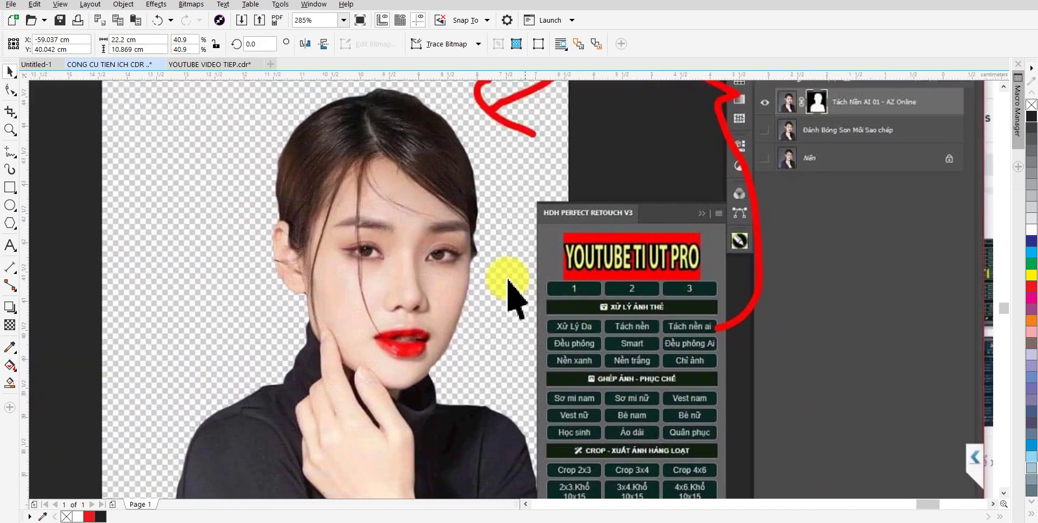
scroll(471, 278, down, 2)
scroll(378, 292, down, 2)
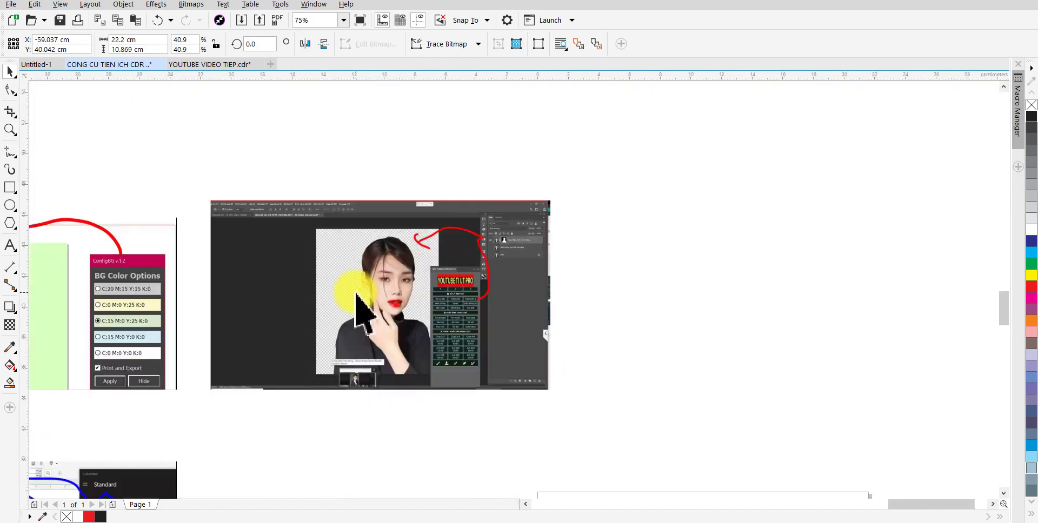
scroll(354, 296, down, 2)
drag(359, 300, 868, 220)
scroll(867, 222, down, 3)
drag(424, 260, 876, 296)
drag(593, 259, 1005, 260)
mouse_move(492, 278)
mouse_down()
mouse_move(600, 278)
mouse_move(501, 249)
mouse_up()
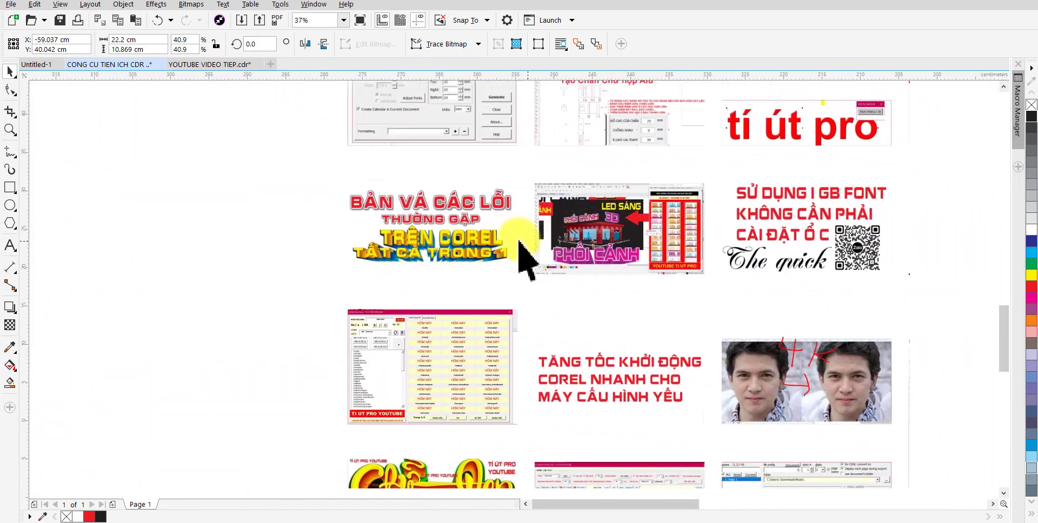
Zoom in on and select the bug-fix banner image, then scroll right
key(z)
drag(339, 184, 704, 302)
key(space)
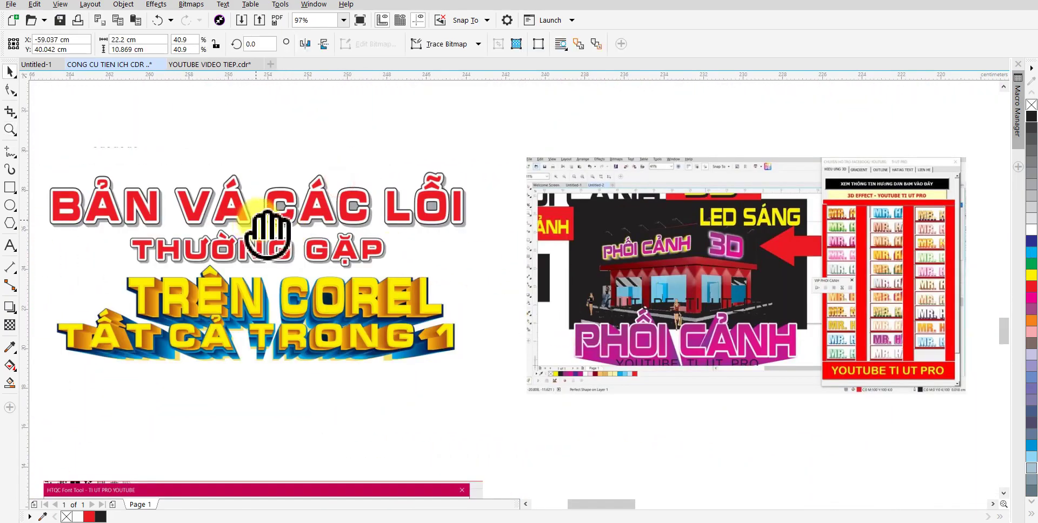
click(344, 227)
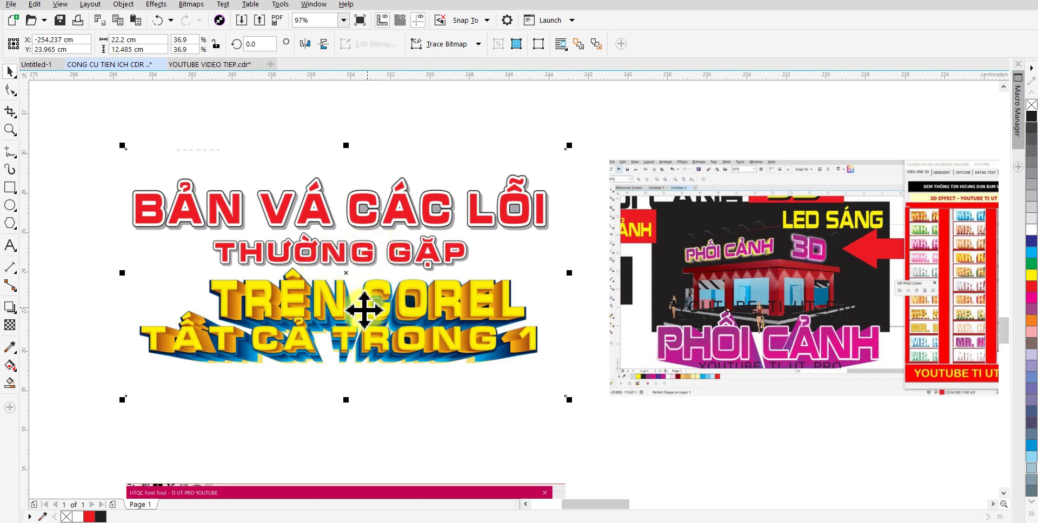
scroll(519, 277, right, 3)
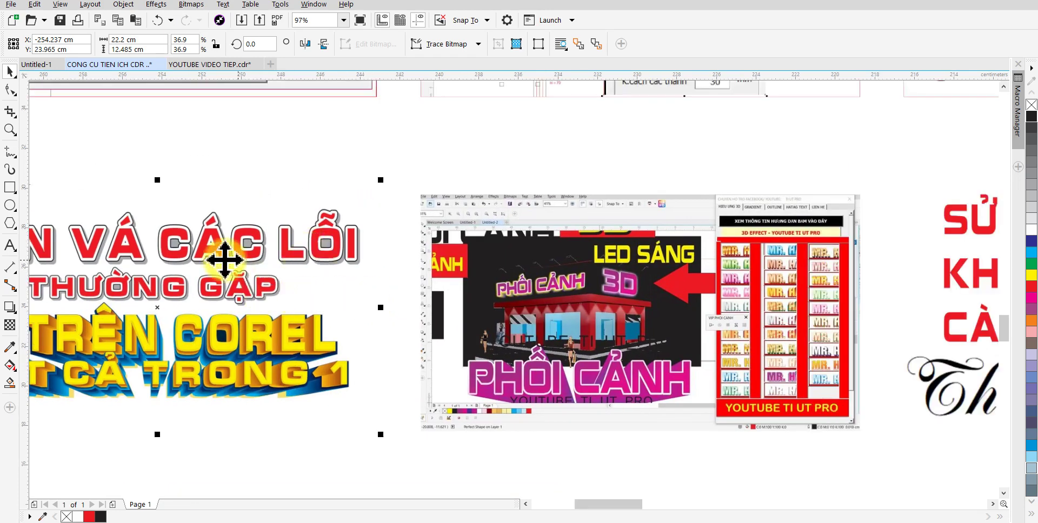
scroll(609, 297, right, 4)
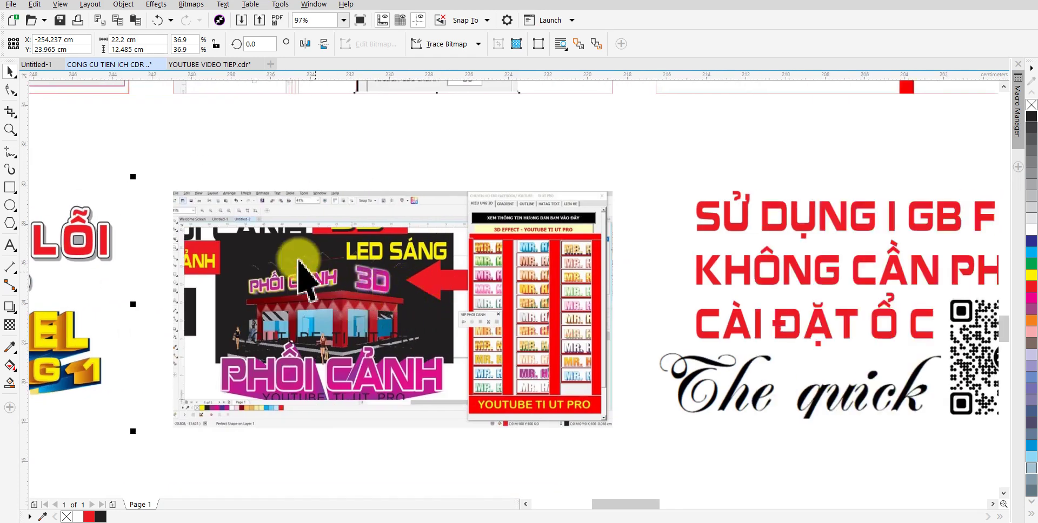
Zoom onto the PHỐI CẢNH screenshot, then onto the red QR-code contact text
key(z)
drag(626, 410, 630, 423)
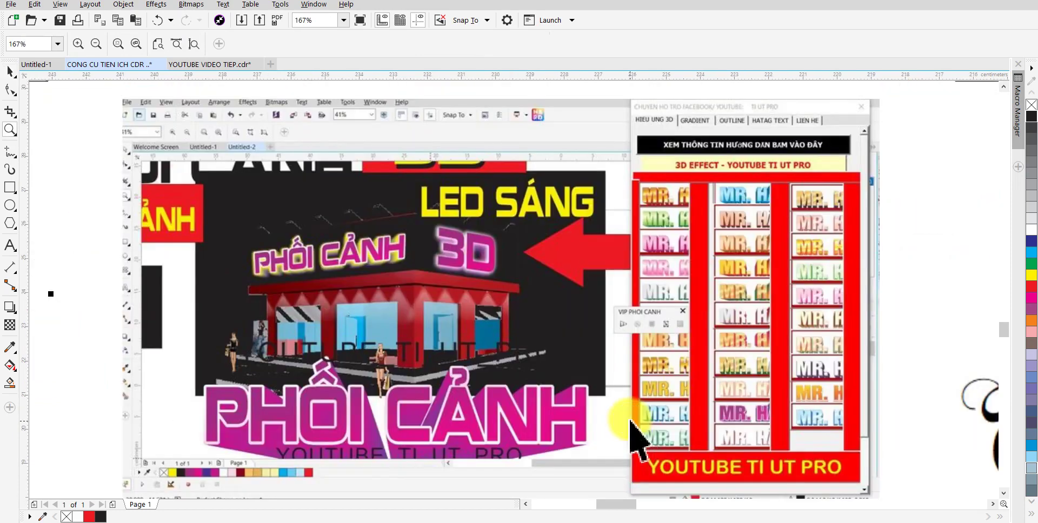
key(space)
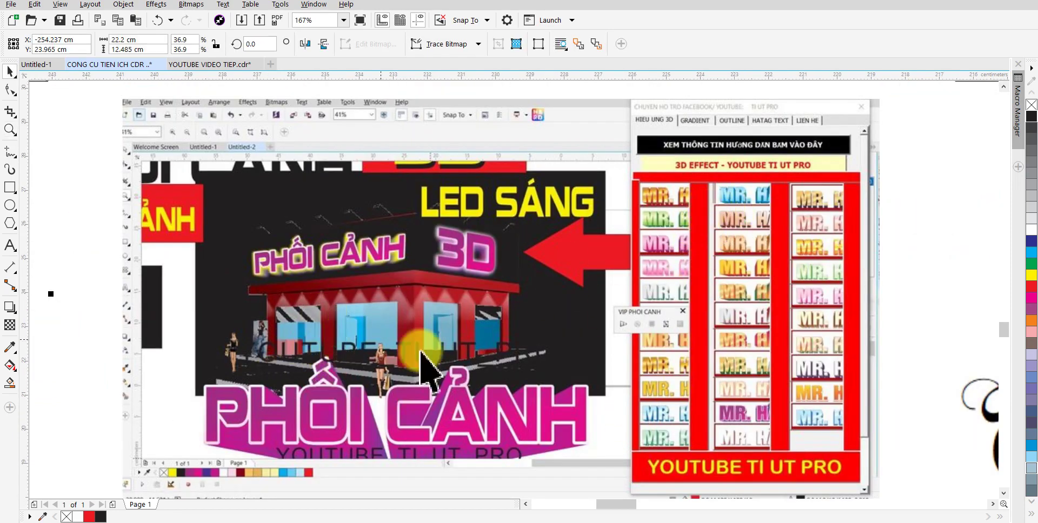
drag(421, 351, 314, 355)
mouse_move(811, 270)
mouse_down()
mouse_move(456, 269)
mouse_move(299, 254)
mouse_up()
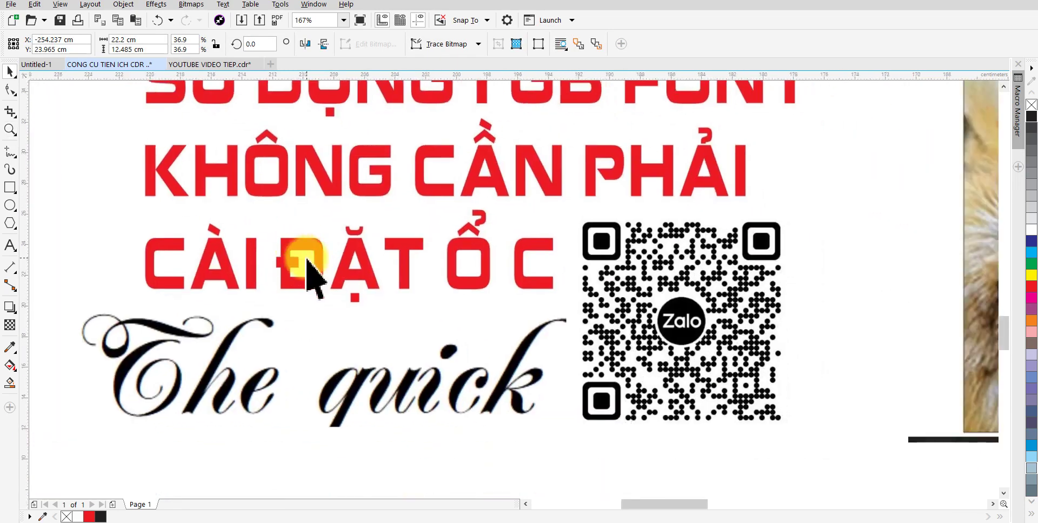
scroll(306, 259, down, 5)
key(z)
drag(261, 200, 433, 305)
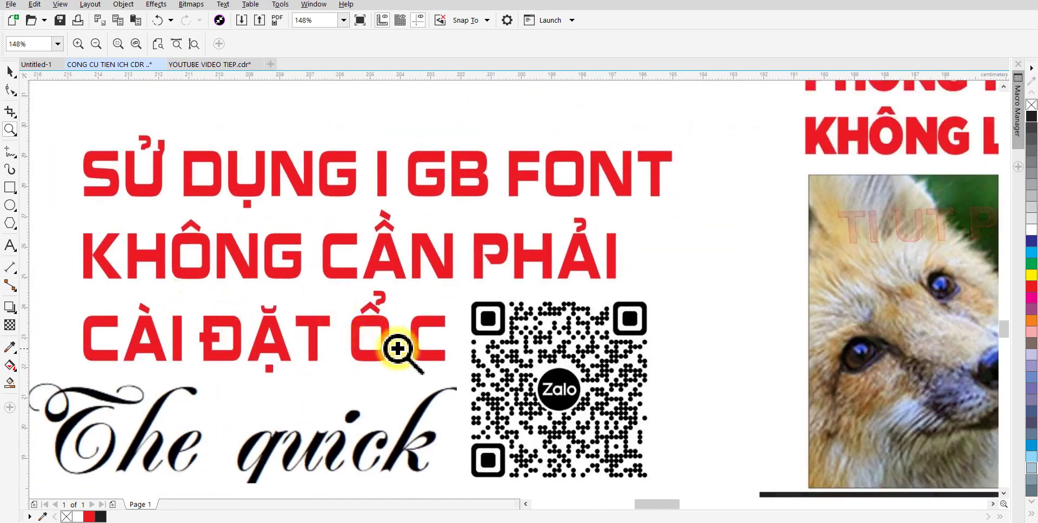
Pan past the fox images, zooming out to 75%, to the scan and Tiếng Việt thumbnails
drag(683, 313, 34, 347)
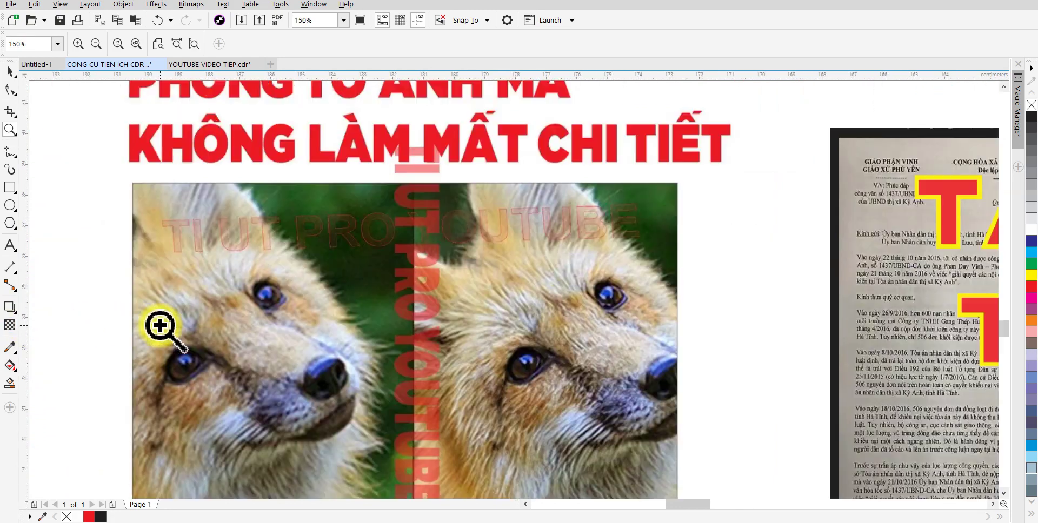
scroll(359, 299, down, 2)
drag(412, 294, 198, 281)
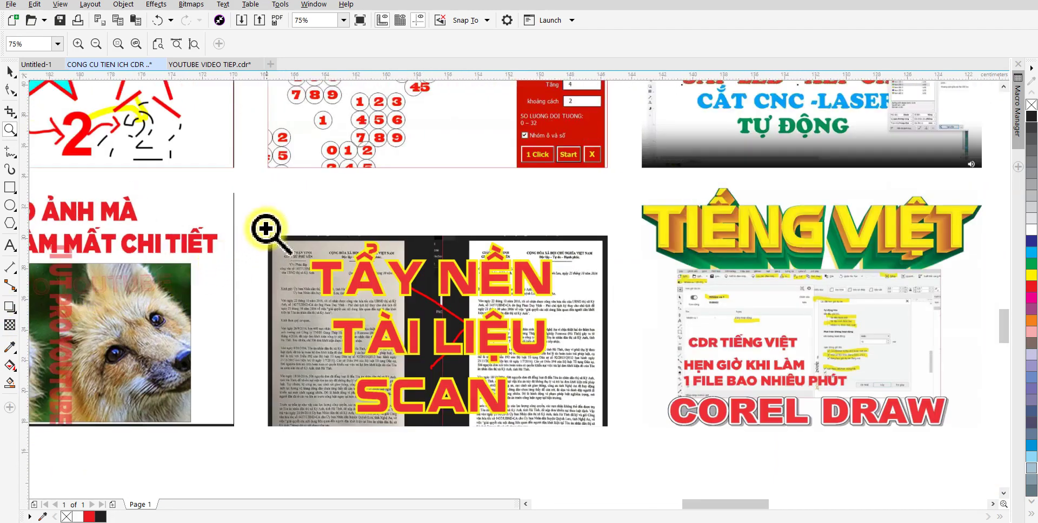
Zoom into and select the scan background-removal image, then pan to the CDR Tiếng Việt artwork
drag(589, 414, 632, 424)
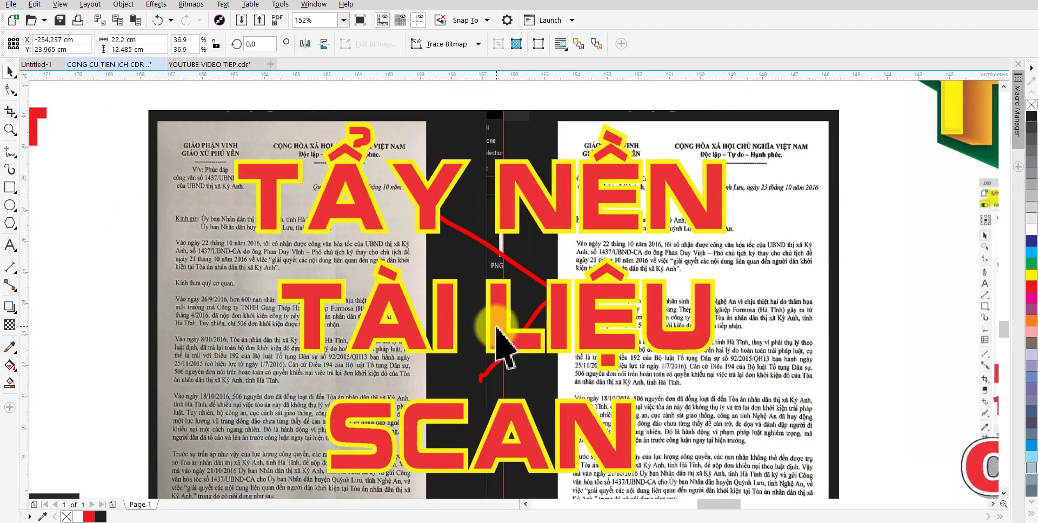
click(373, 200)
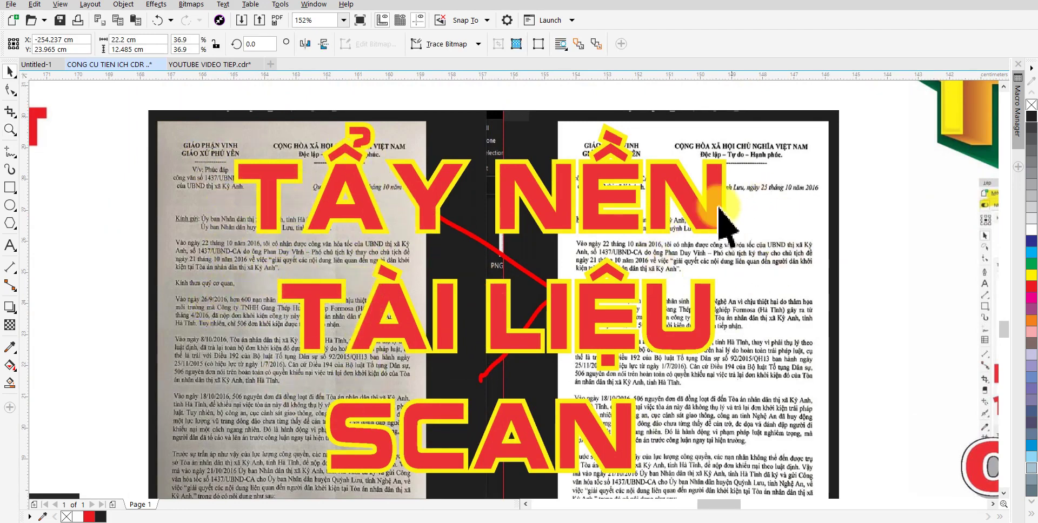
mouse_move(679, 305)
mouse_down()
mouse_move(607, 301)
mouse_move(413, 324)
mouse_up()
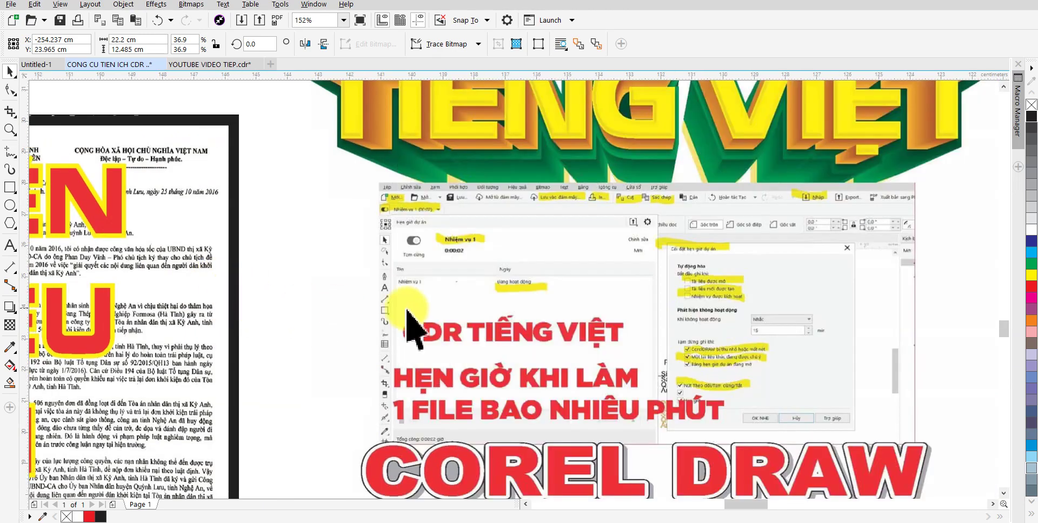
scroll(533, 317, up, 2)
scroll(532, 316, down, 2)
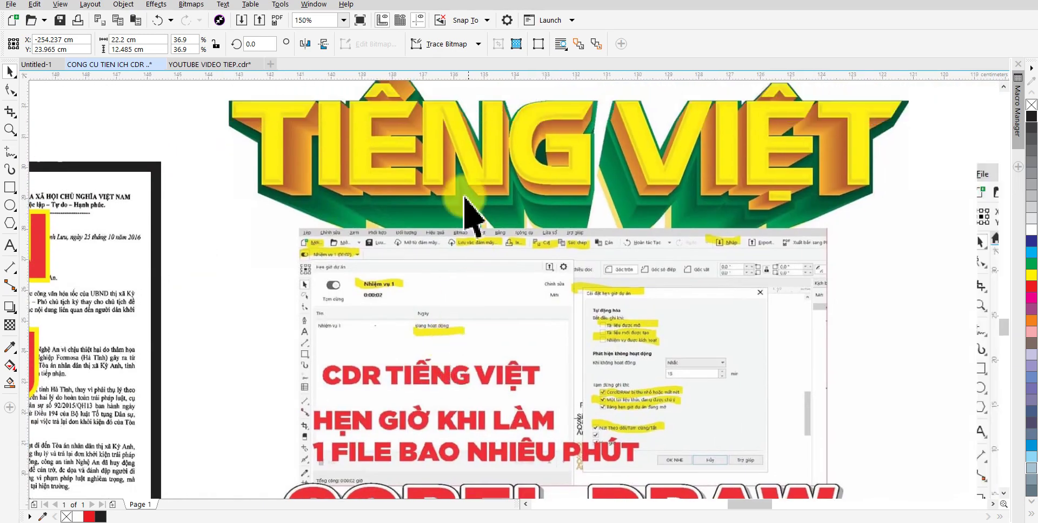
drag(541, 318, 454, 254)
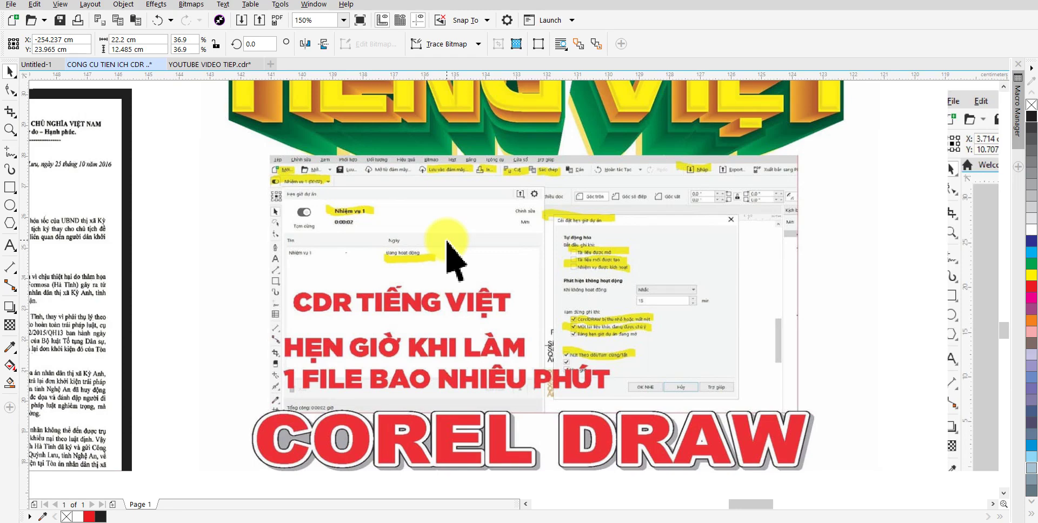
Zoom to 212% on the CDR Tiếng Việt artwork, then zoom out and pan to the eCut LED screenshot
key(z)
click(730, 435)
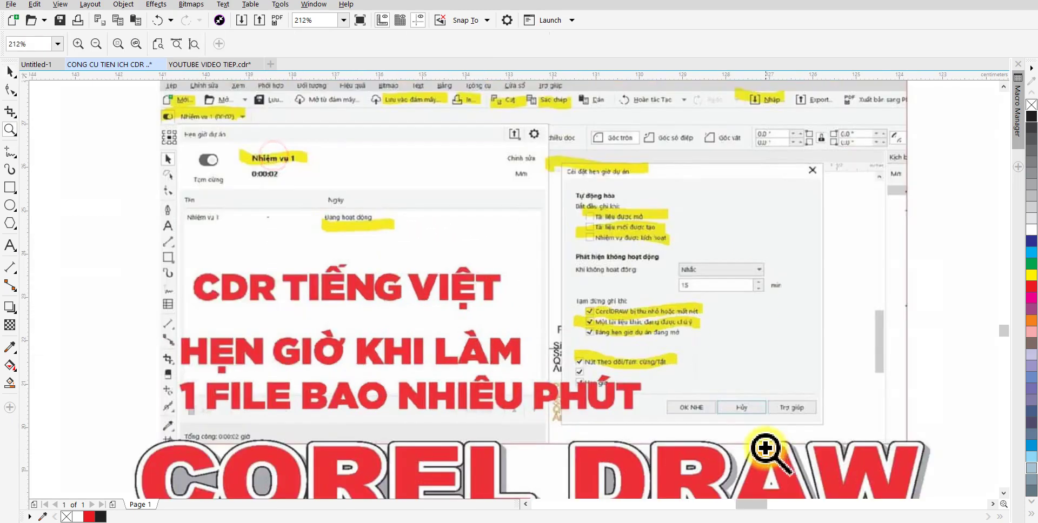
key(space)
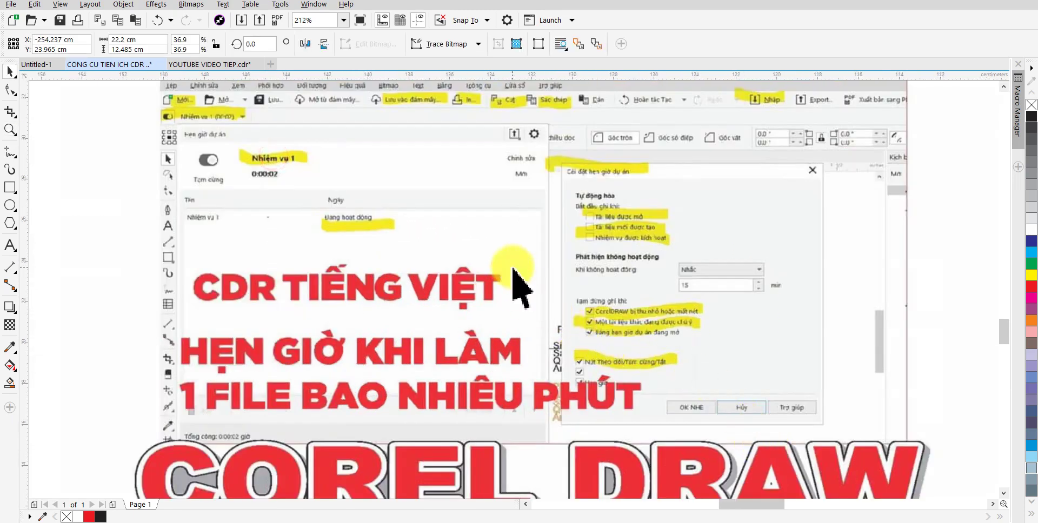
scroll(753, 289, down, 3)
drag(753, 290, 274, 336)
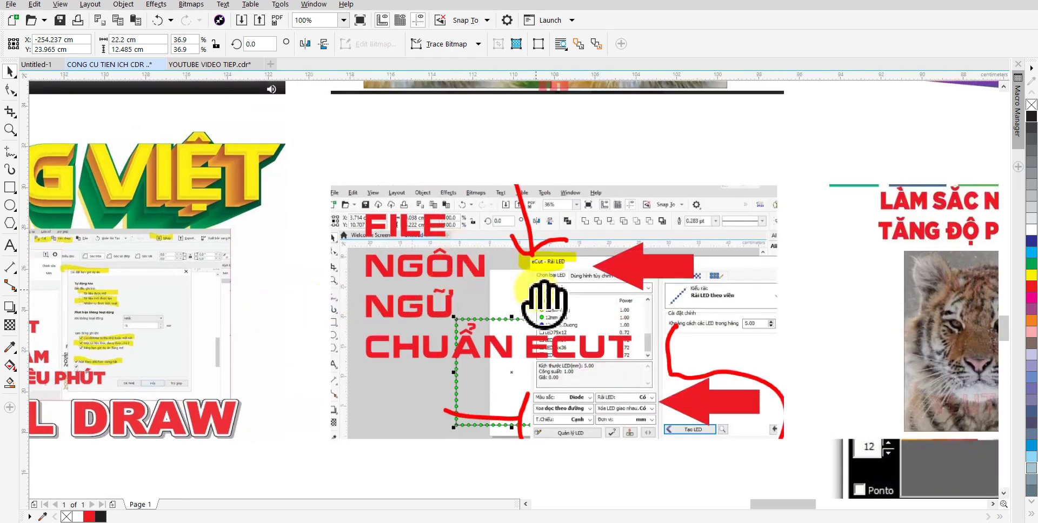
Zoom into the eCut LED dialog, then zoom back out to 75%
drag(487, 301, 444, 300)
key(space)
drag(638, 377, 645, 381)
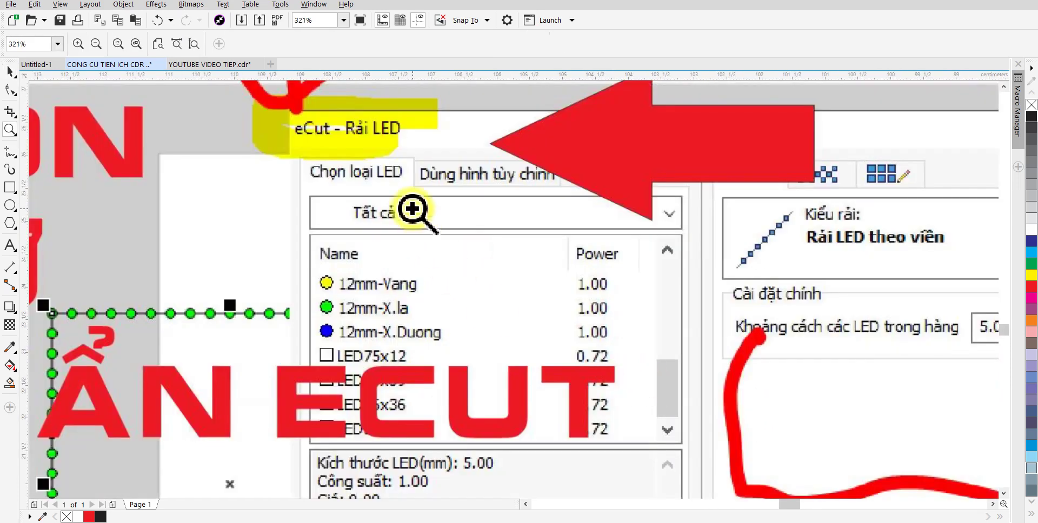
key(space)
scroll(475, 340, down, 3)
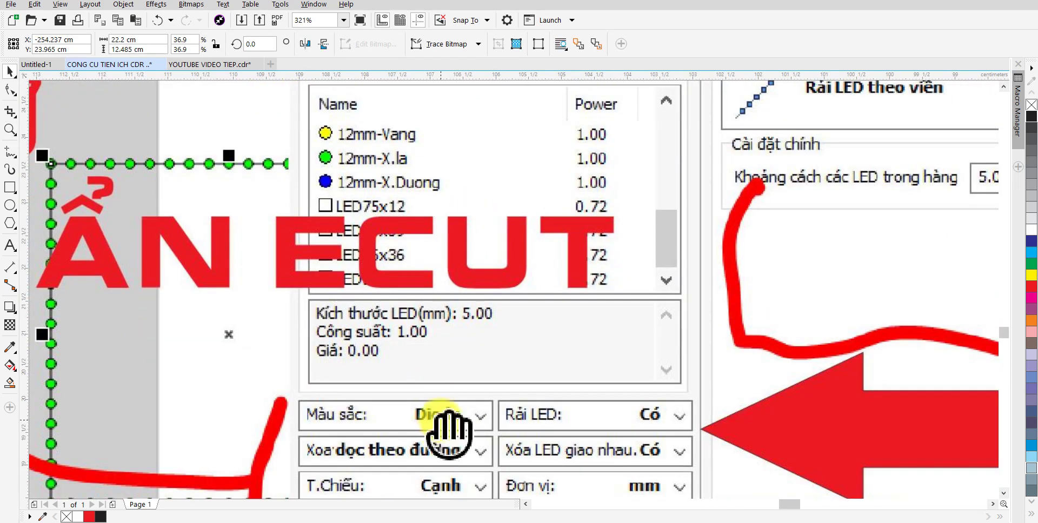
scroll(488, 432, down, 2)
scroll(487, 432, down, 2)
scroll(487, 432, down, 2)
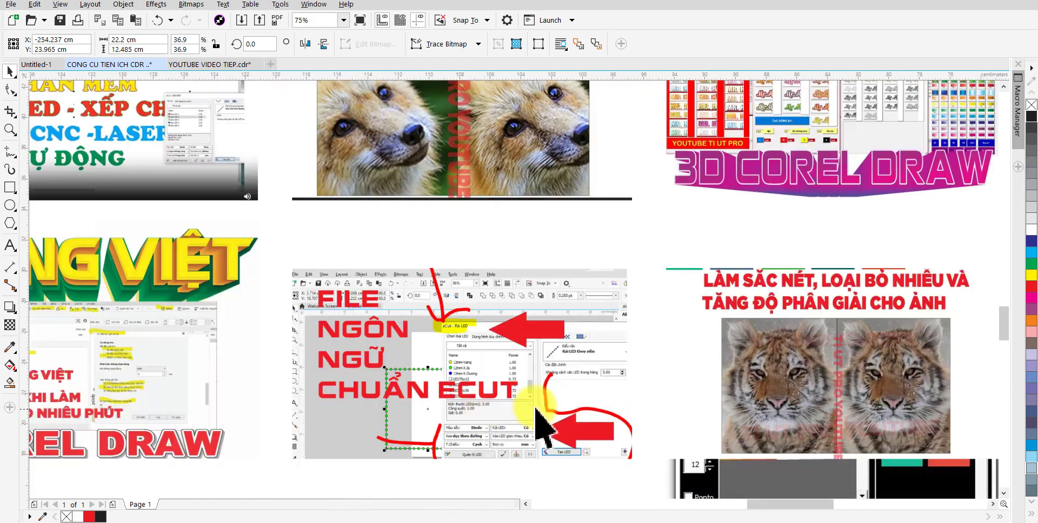
Move the tiger sharpening image group up and off to the left
drag(536, 409, 167, 295)
click(372, 233)
drag(372, 234, 372, 170)
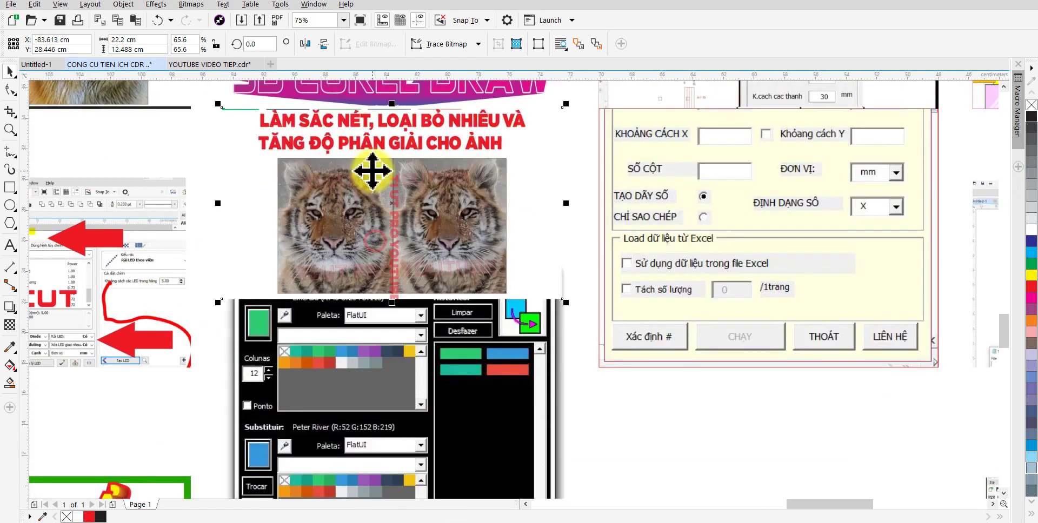
drag(323, 135, 69, 231)
Raise the Color Replacer screenshot and drag the Alu screenshot off the number-change dialog
drag(299, 345, 309, 287)
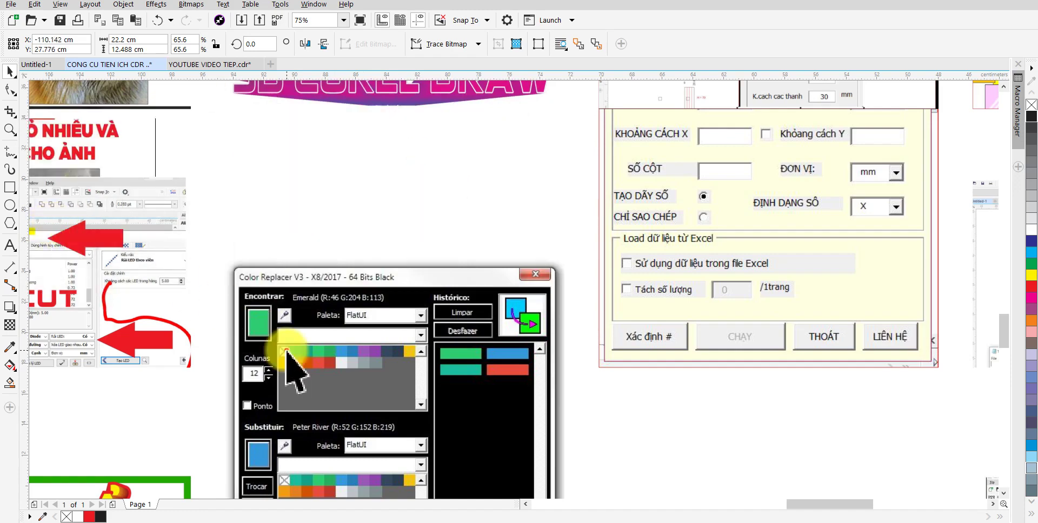
drag(382, 347, 250, 261)
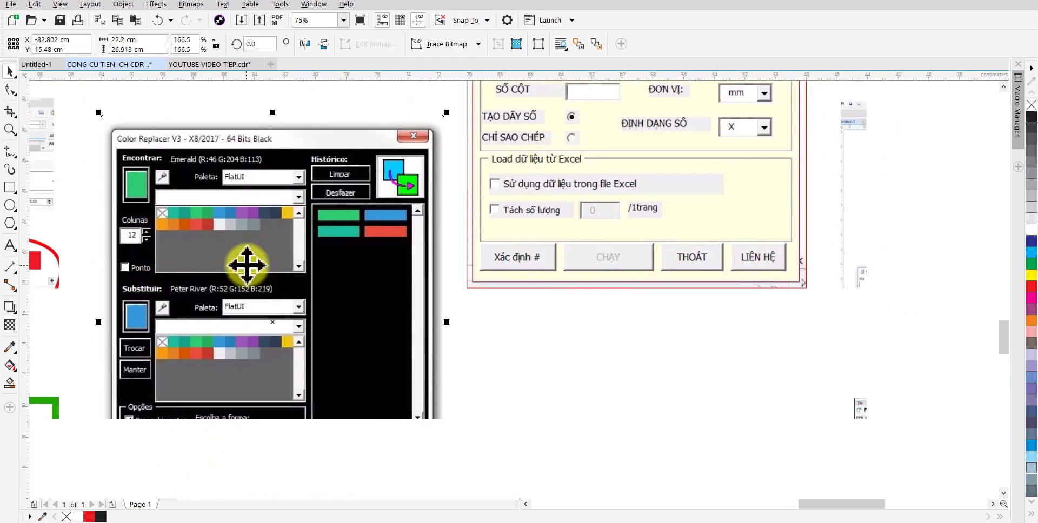
drag(301, 290, 100, 516)
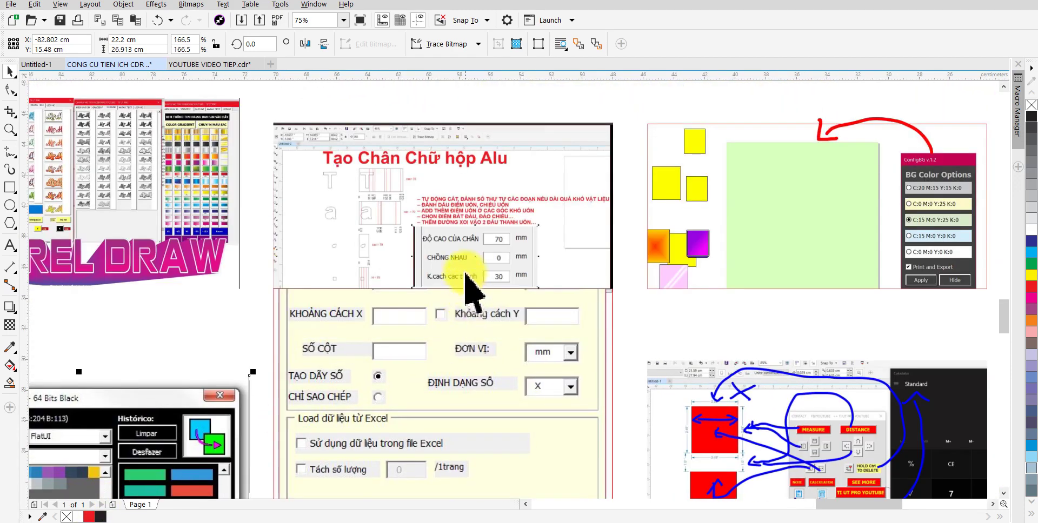
drag(466, 275, 104, 232)
click(381, 247)
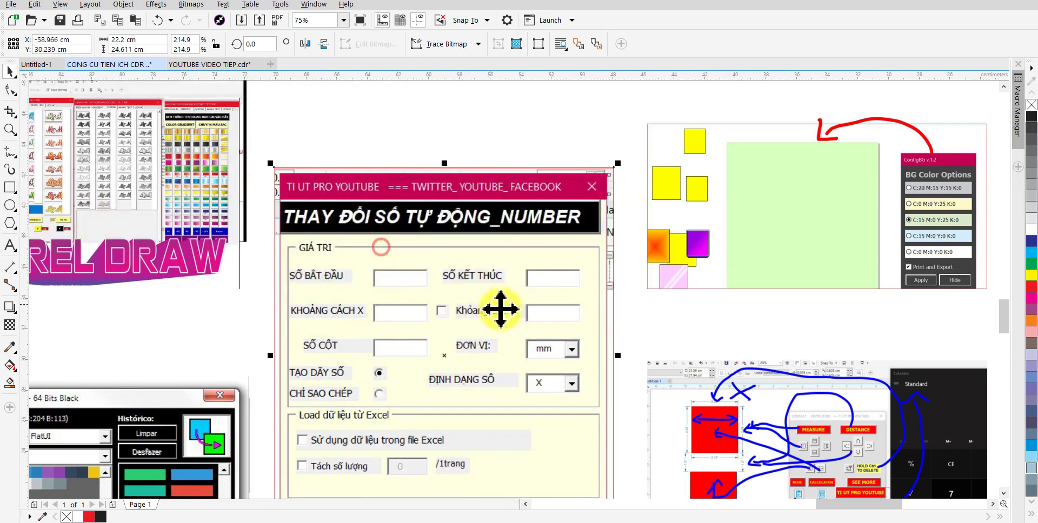
Zoom into the measure/calculator screenshot and top red square's dimensions, then zoom back out
drag(500, 309, 171, 273)
mouse_move(383, 266)
mouse_down()
mouse_move(346, 364)
mouse_move(371, 251)
mouse_up()
key(z)
drag(278, 167, 590, 359)
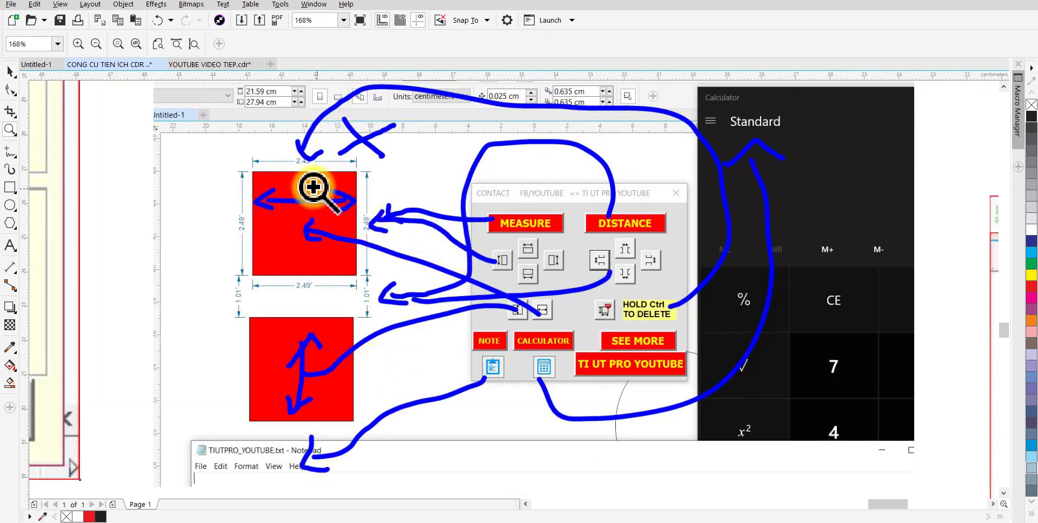
drag(398, 306, 485, 323)
scroll(450, 315, down, 3)
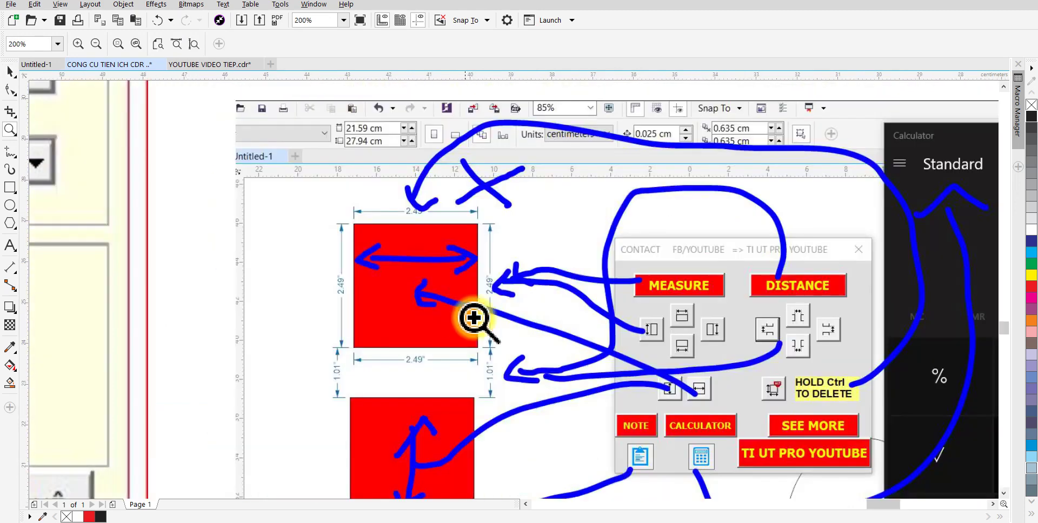
drag(533, 274, 442, 268)
key(space)
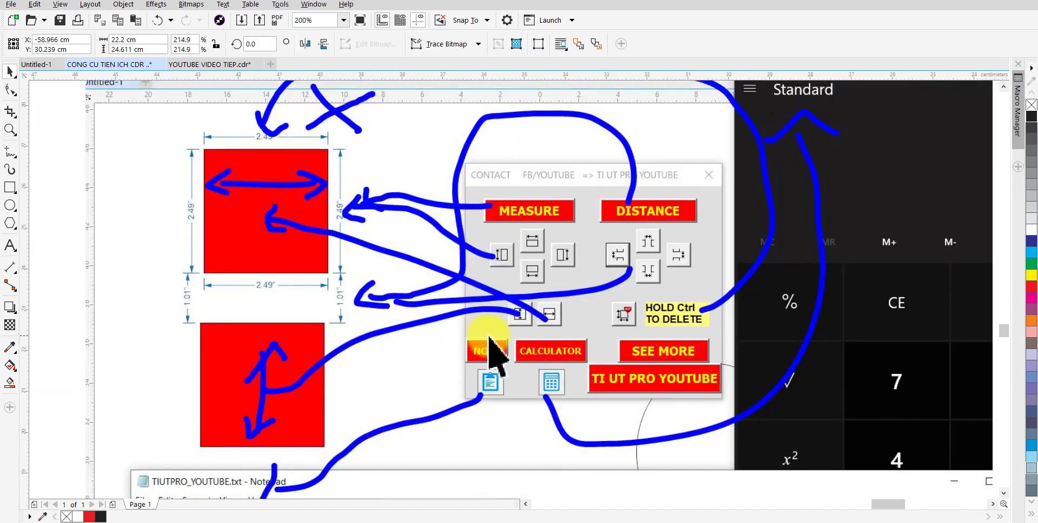
scroll(491, 346, down, 3)
Zoom in on the measure-tool screenshot, then pan right toward the sds frame example
key(z)
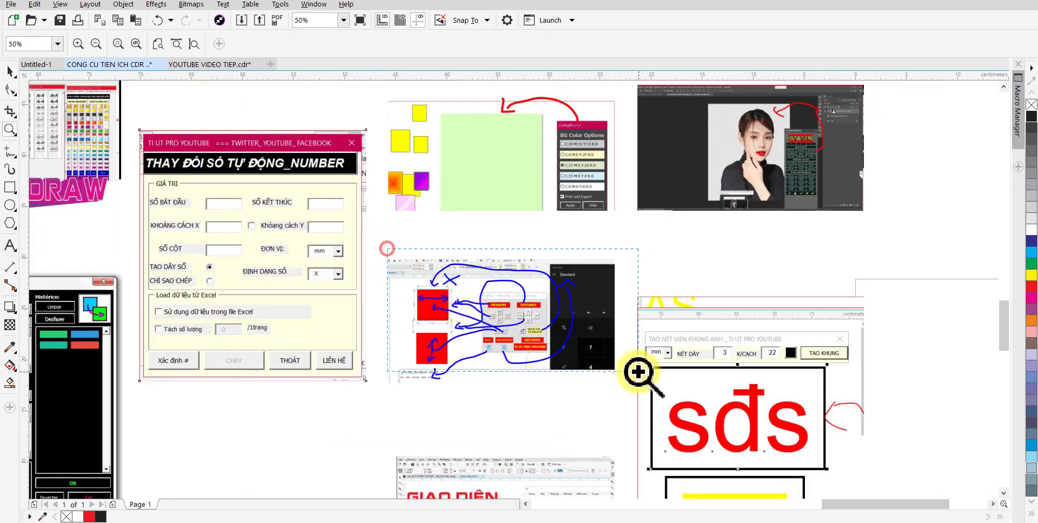
drag(390, 249, 640, 373)
key(space)
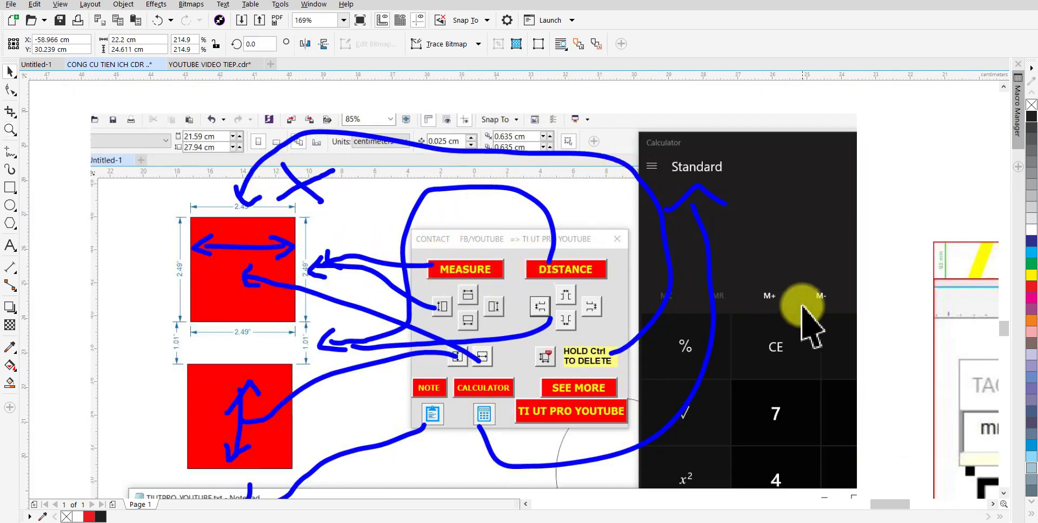
drag(806, 313, 88, 213)
drag(548, 335, 273, 215)
scroll(273, 215, down, 3)
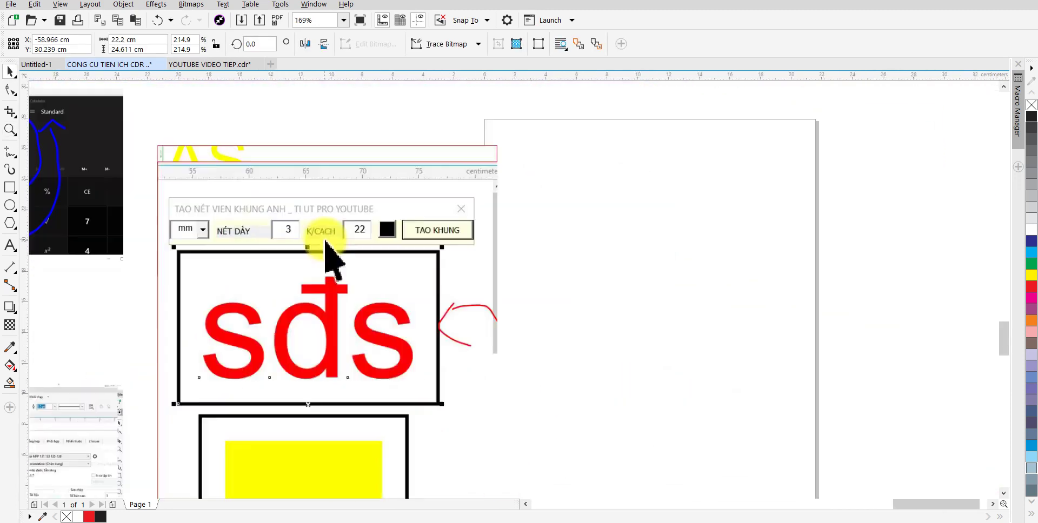
Zoom in on the sds frame example and then the GIAO DIỆN TIẾNG VIỆT screenshot
key(z)
mouse_move(282, 169)
mouse_down()
mouse_move(487, 347)
mouse_move(679, 445)
mouse_up()
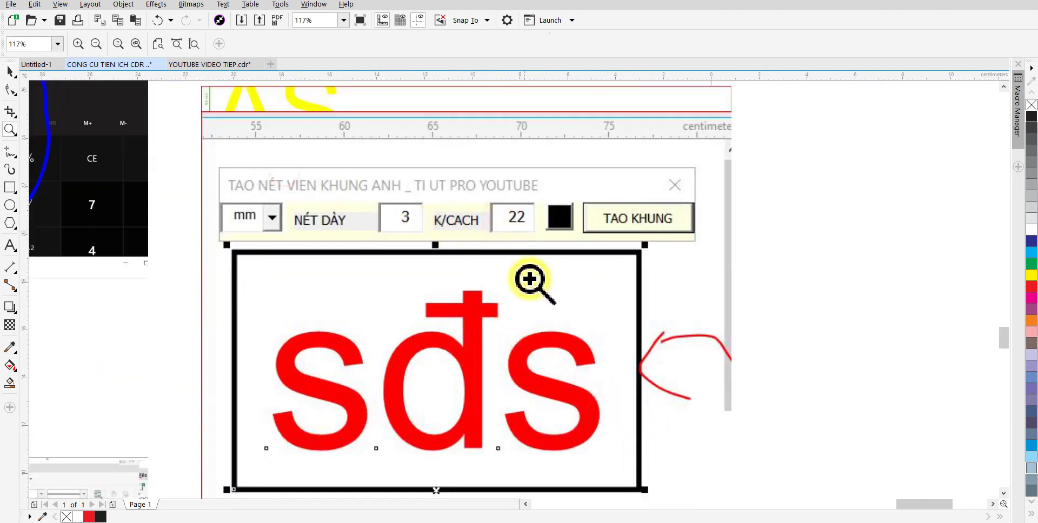
key(space)
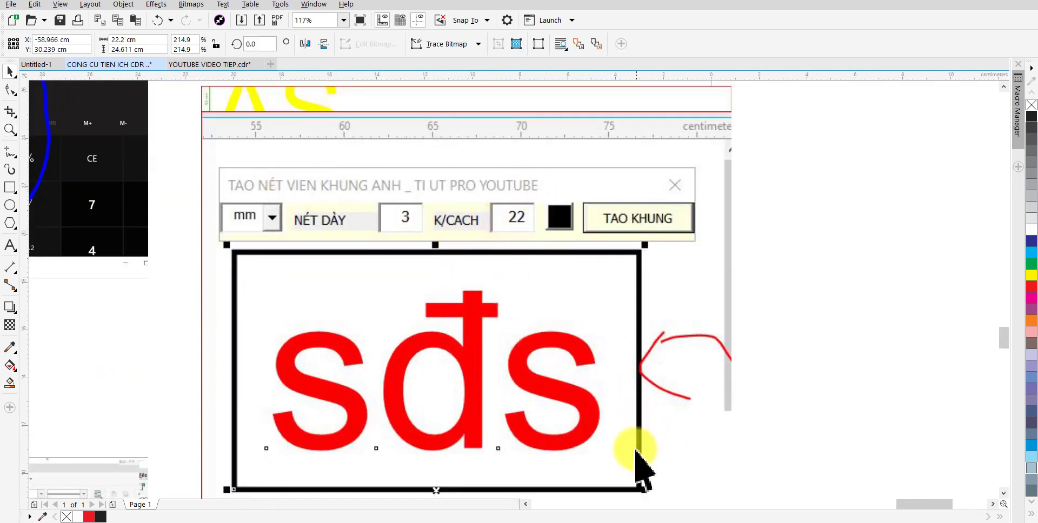
scroll(476, 305, down, 2)
scroll(464, 312, up, 2)
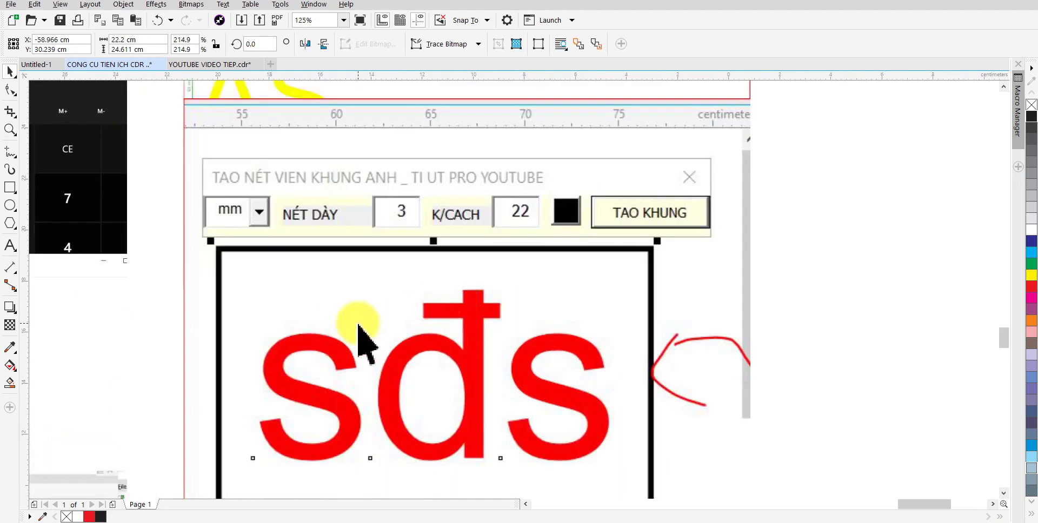
scroll(359, 325, down, 2)
drag(350, 354, 587, 216)
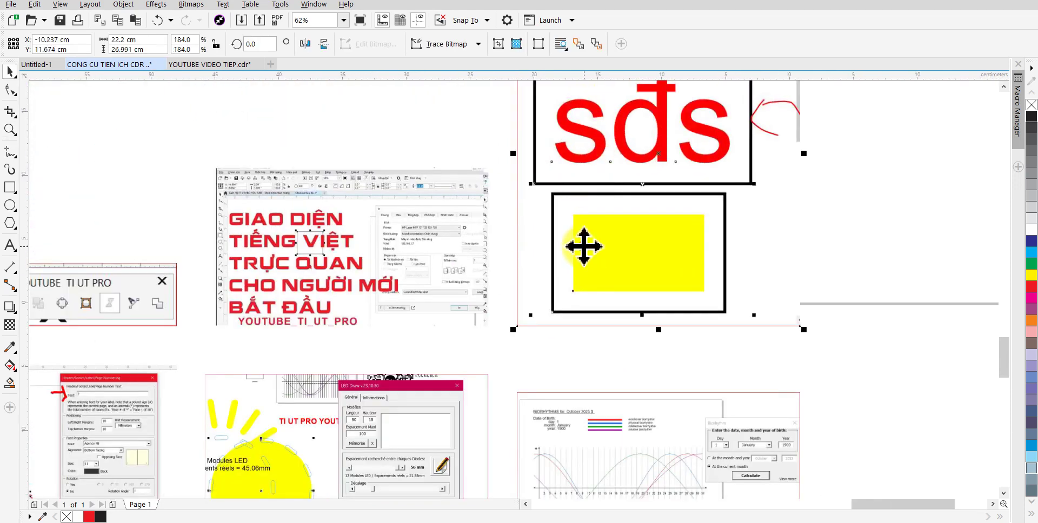
drag(505, 250, 748, 251)
key(z)
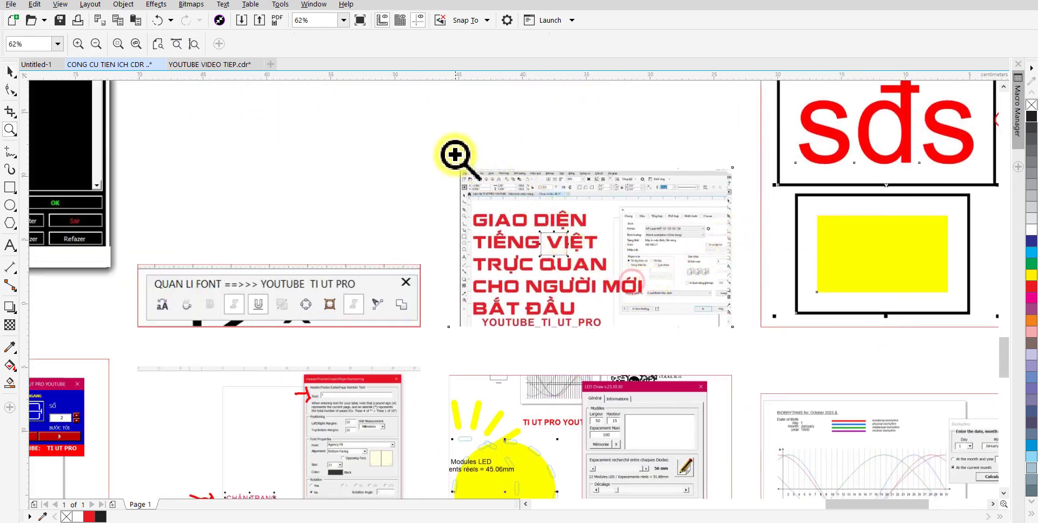
drag(455, 155, 685, 339)
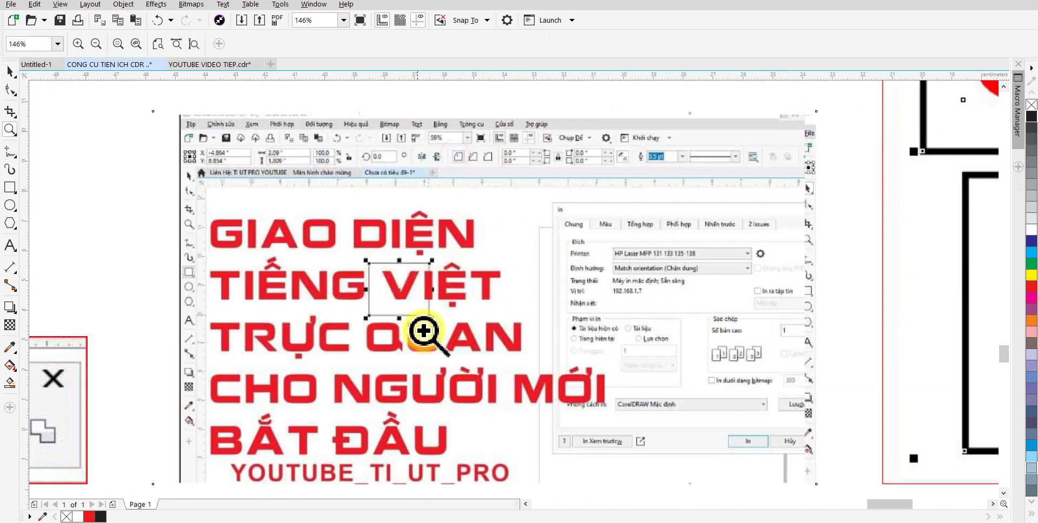
key(space)
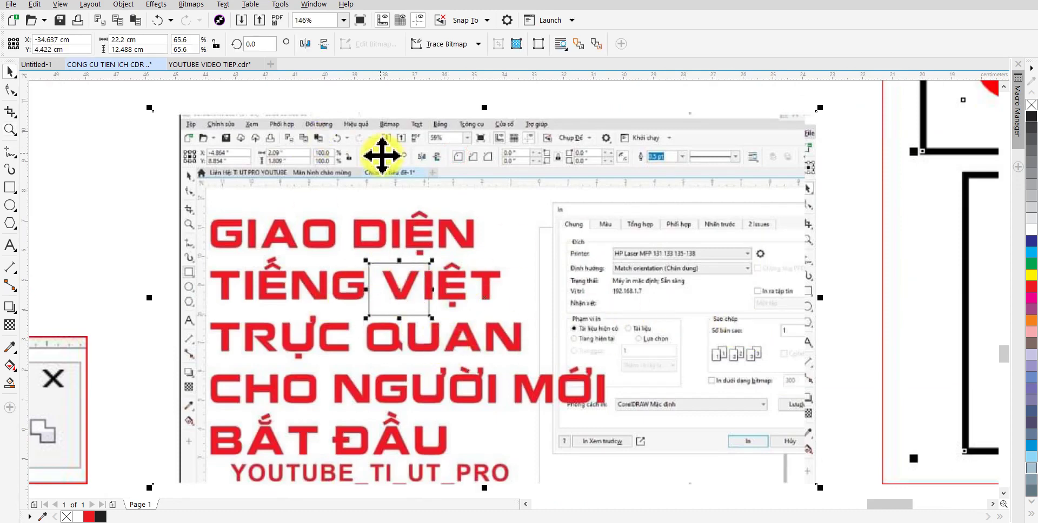
Nudge the QUAN LI FONT screenshot up and left, then pan to the page's left side
drag(344, 301, 764, 167)
drag(595, 270, 834, 301)
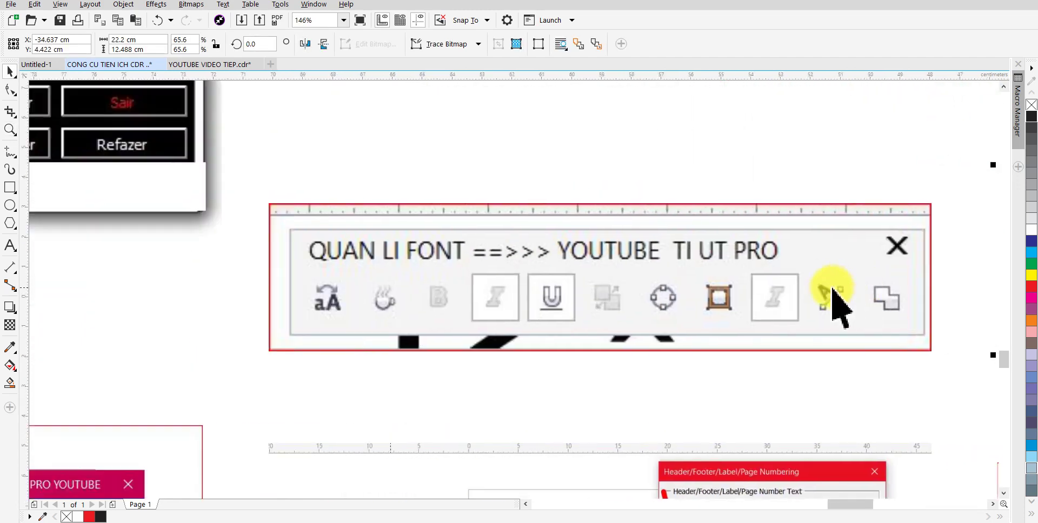
drag(422, 244, 307, 245)
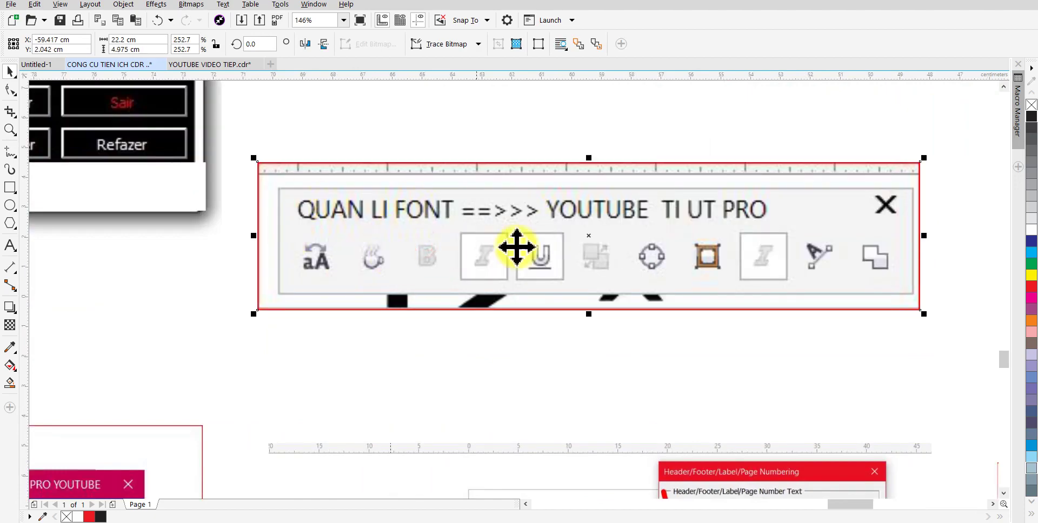
drag(232, 254, 772, 343)
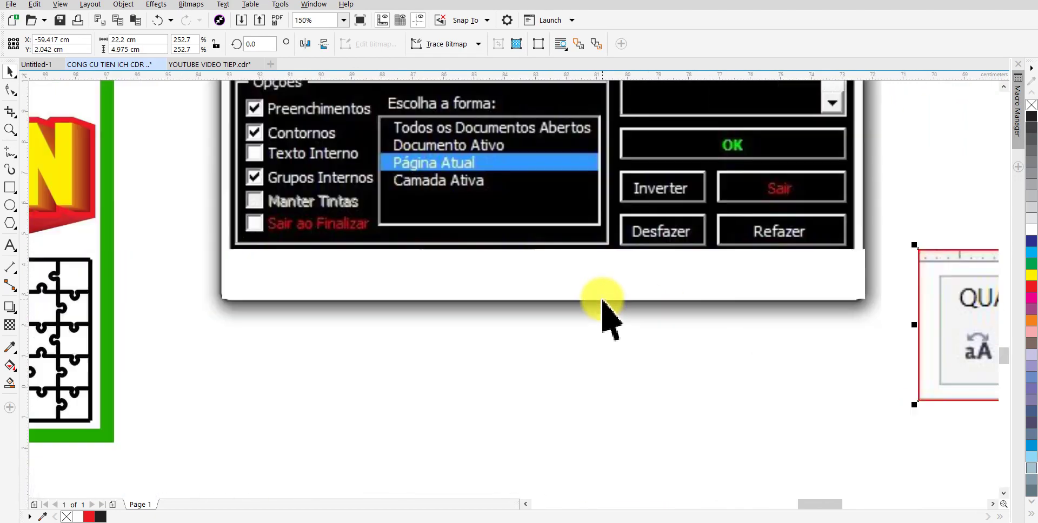
scroll(609, 312, down, 5)
drag(609, 313, 666, 301)
Zoom through the XẾP FILE KHỔ IN and PHỐI CẢNH 3D BẢNG HIỆU screenshots to the effects text panel
key(z)
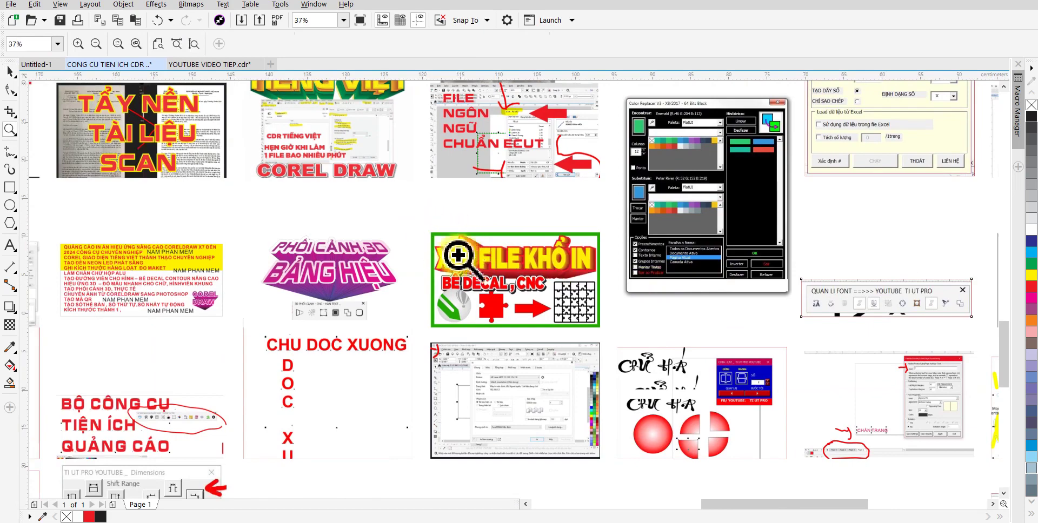
drag(435, 239, 622, 327)
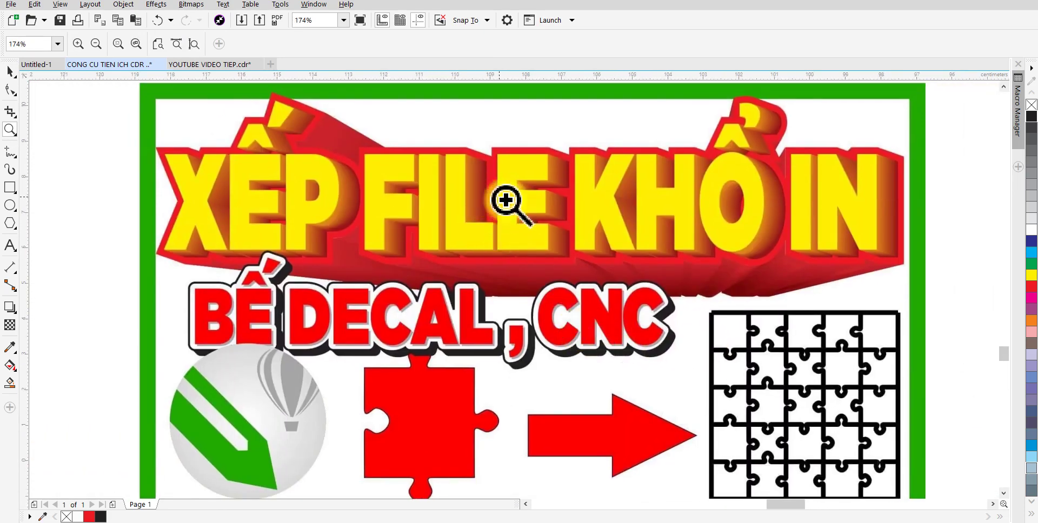
scroll(468, 313, down, 3)
scroll(468, 314, down, 2)
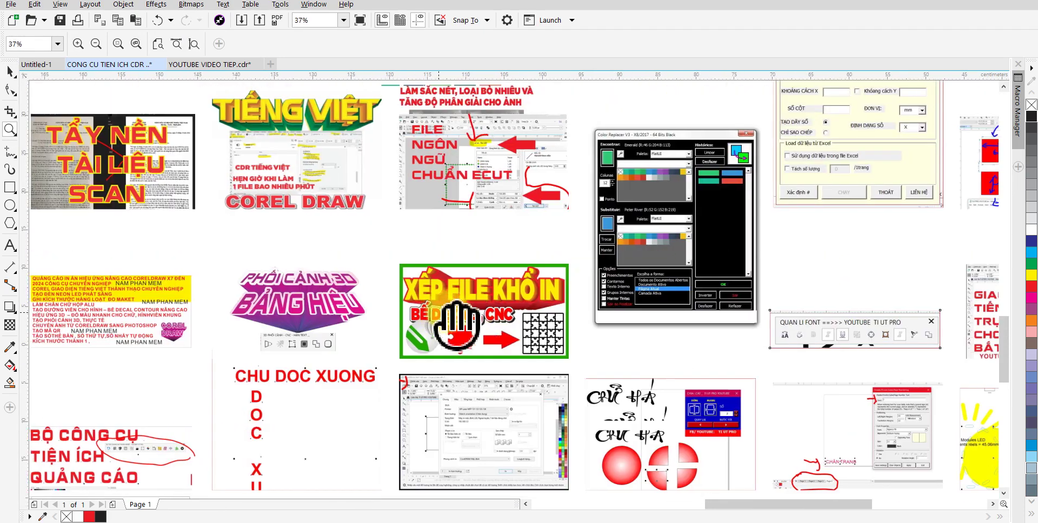
scroll(464, 277, left, 3)
drag(391, 251, 525, 354)
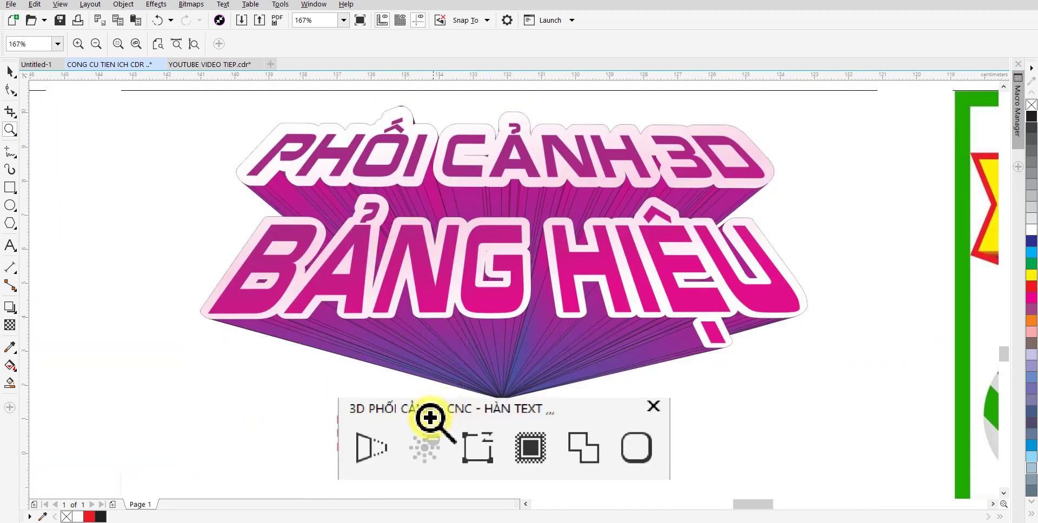
scroll(409, 419, down, 3)
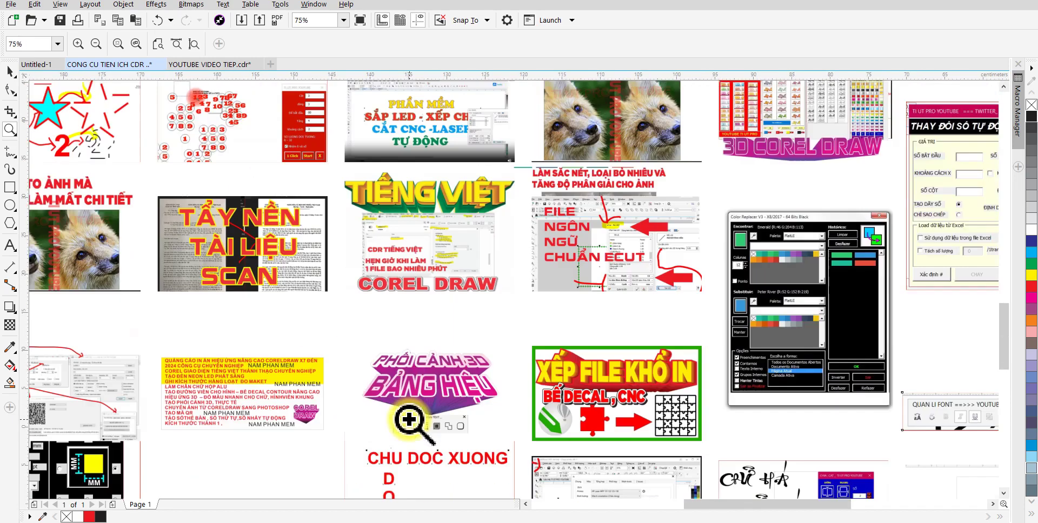
scroll(464, 371, down, 2)
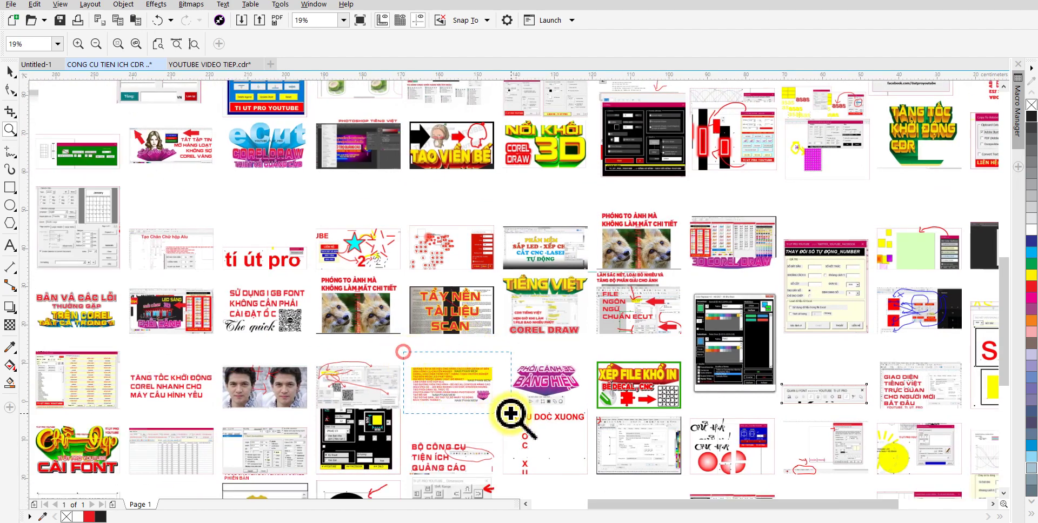
drag(407, 355, 510, 405)
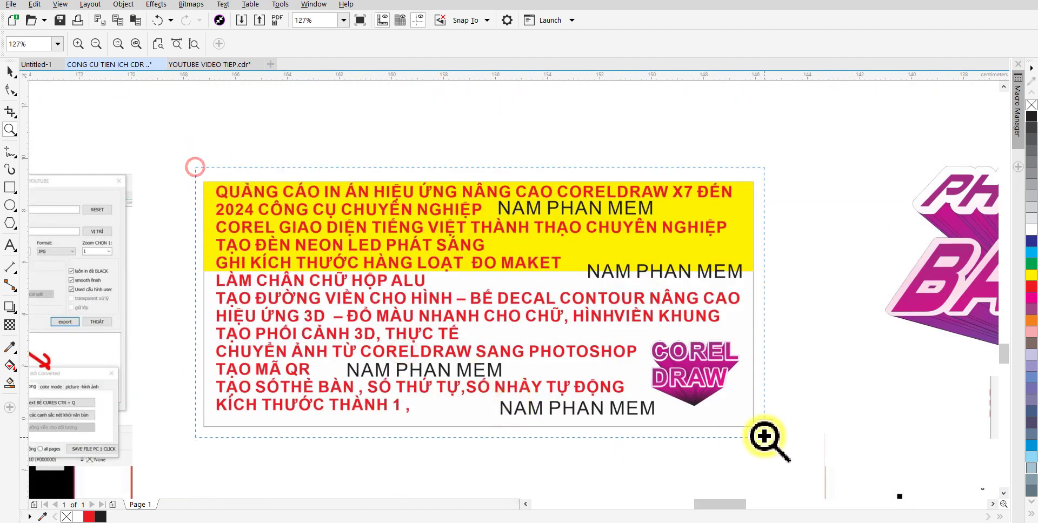
Magnify the yellow and white text panel and look around it
drag(765, 440, 200, 172)
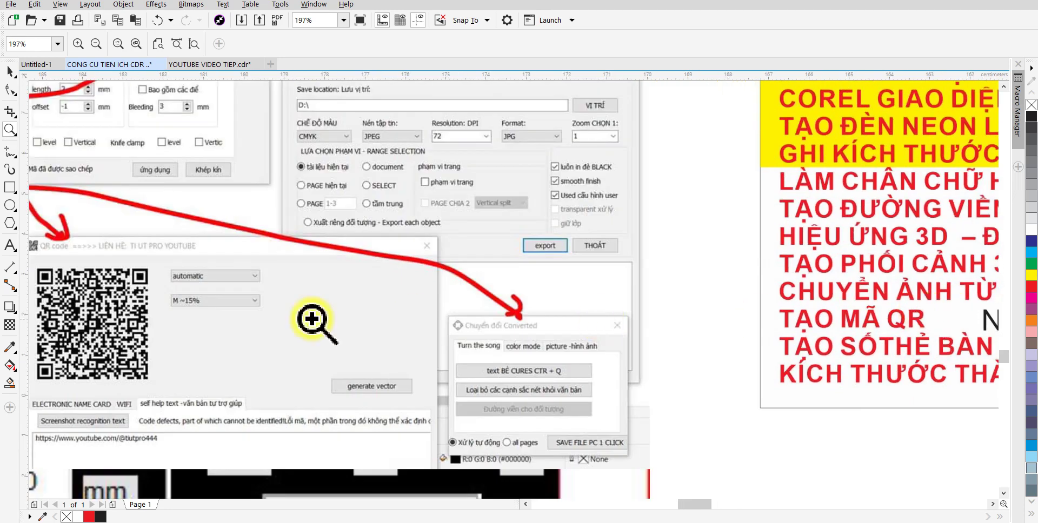
scroll(667, 343, down, 3)
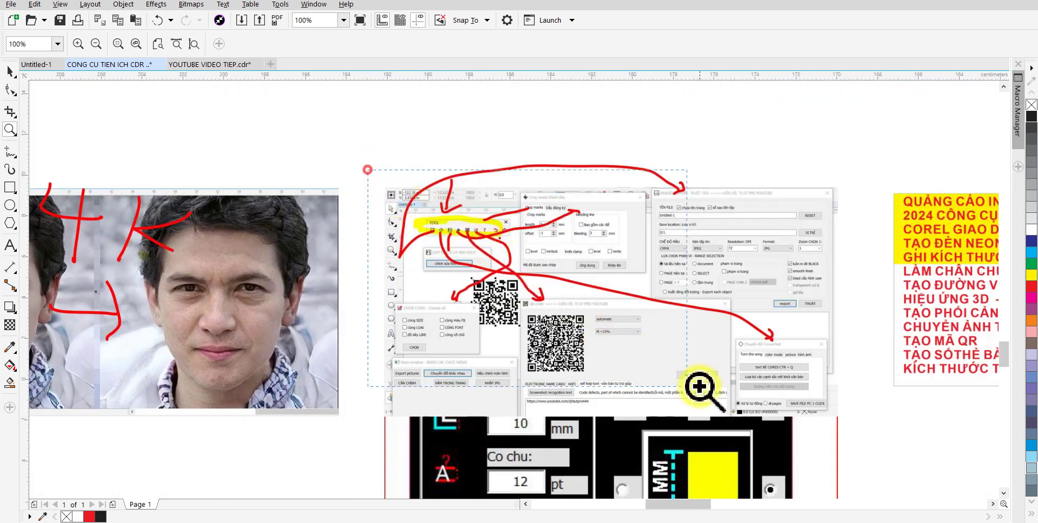
scroll(744, 324, up, 2)
key(space)
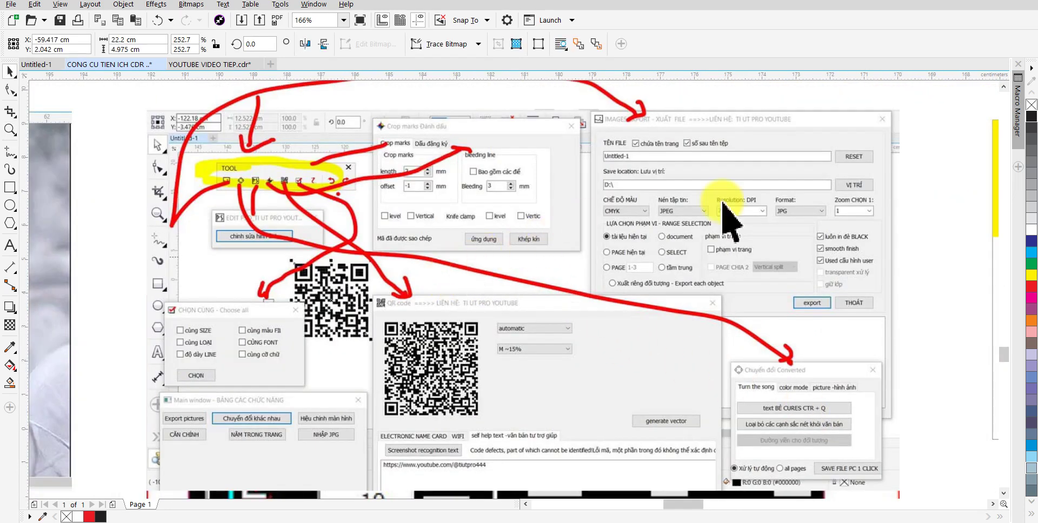
right_click(926, 93)
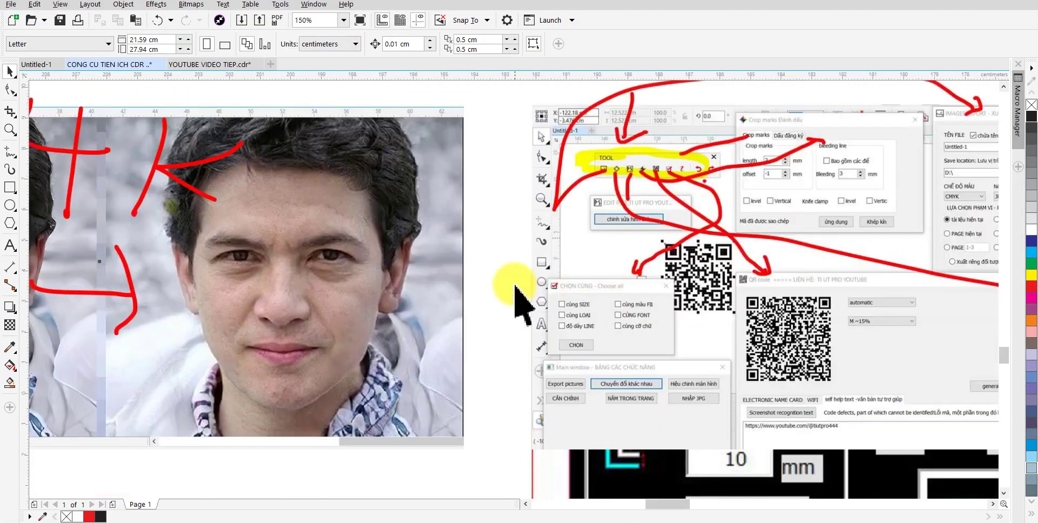
scroll(431, 273, down, 2)
Shift the face-comparison screenshot right and down, then pan to the red text panel
click(512, 243)
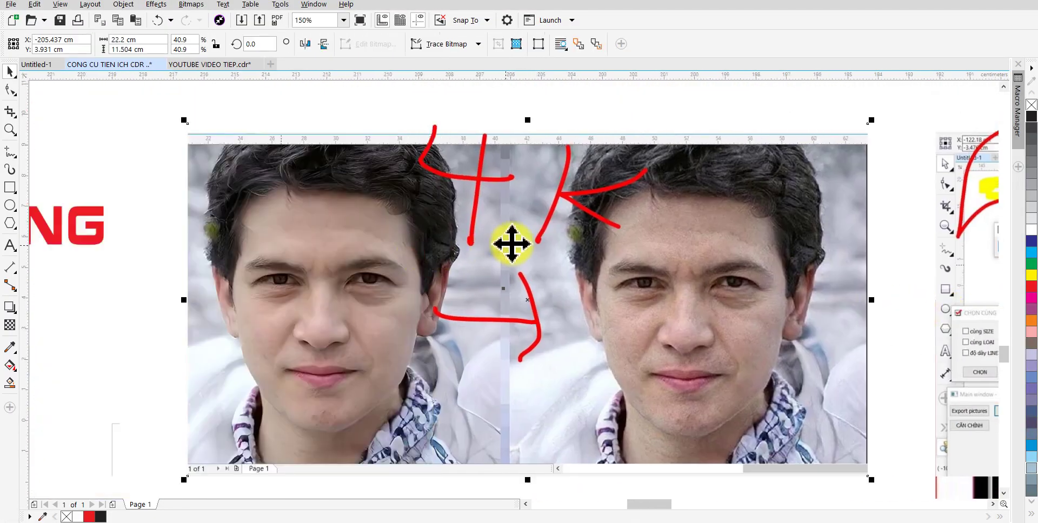
mouse_move(220, 114)
mouse_down()
mouse_move(373, 165)
mouse_move(355, 215)
mouse_up()
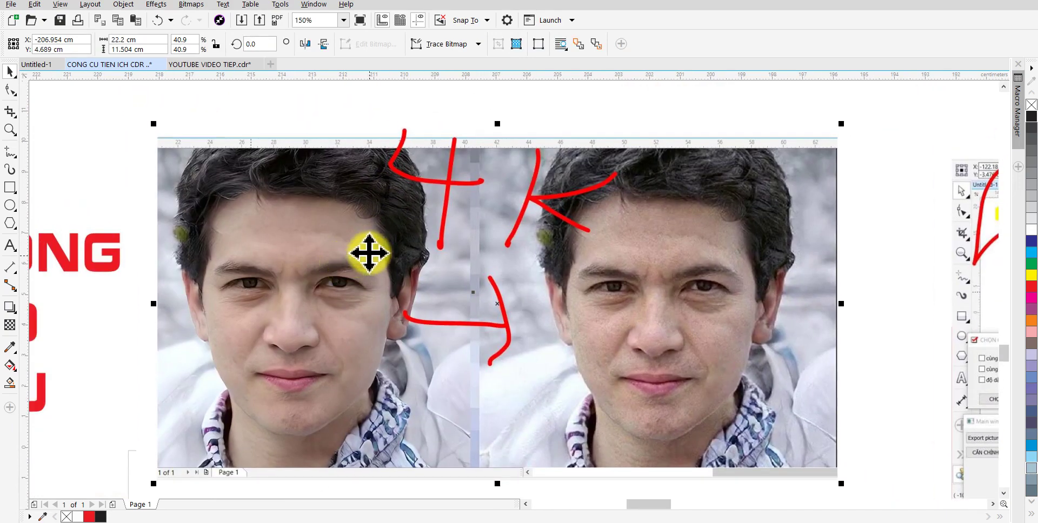
key(z)
drag(455, 232, 827, 184)
drag(386, 225, 846, 225)
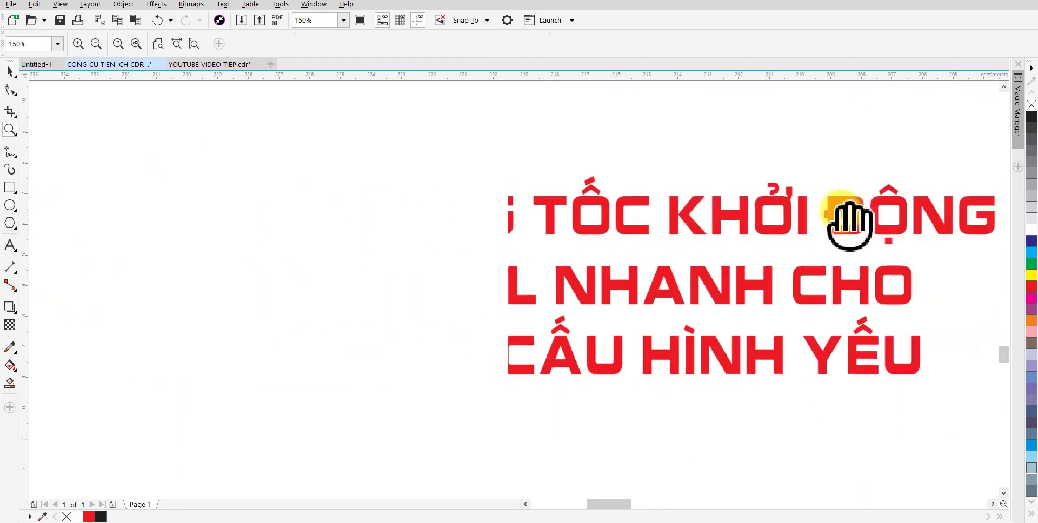
scroll(435, 181, down, 2)
scroll(563, 308, down, 2)
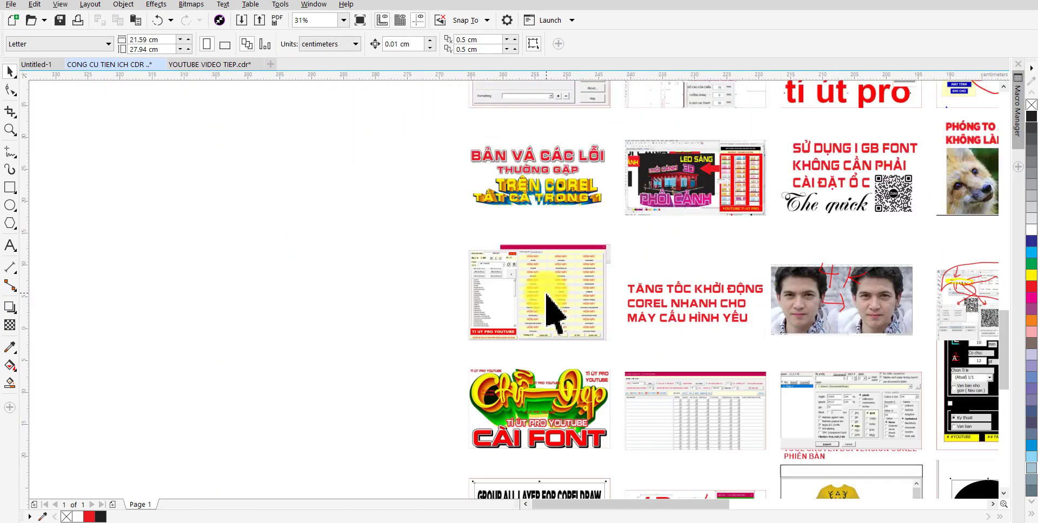
Pan from the CÀI FONT screenshot to the batch banner form and drag it up-left
drag(564, 286, 492, 206)
scroll(455, 324, up, 2)
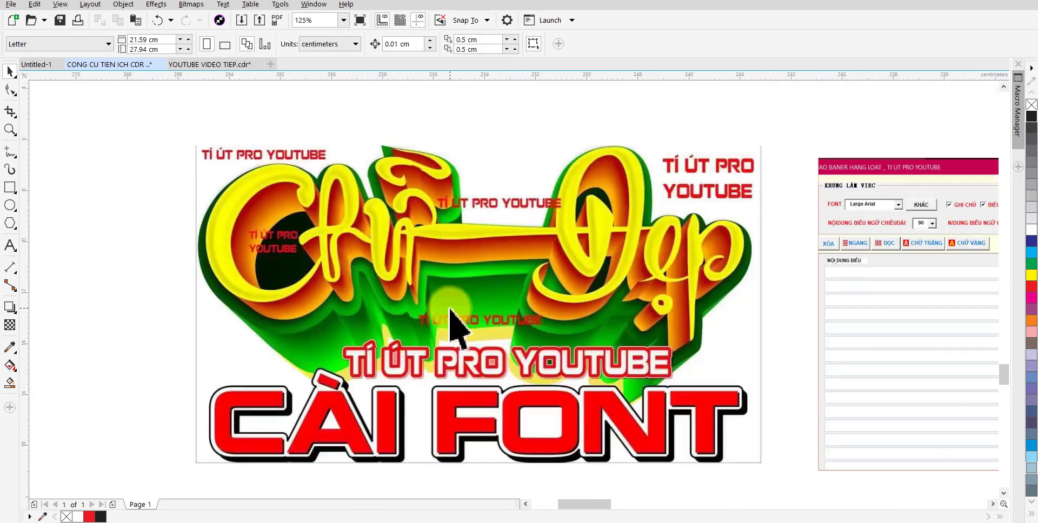
drag(541, 281, 290, 267)
drag(798, 227, 463, 209)
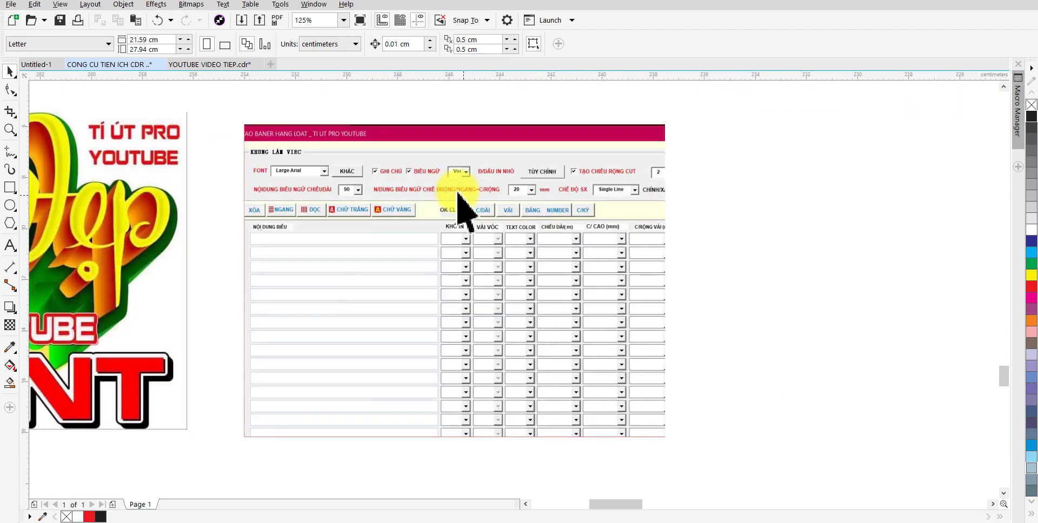
click(442, 197)
drag(381, 178, 368, 159)
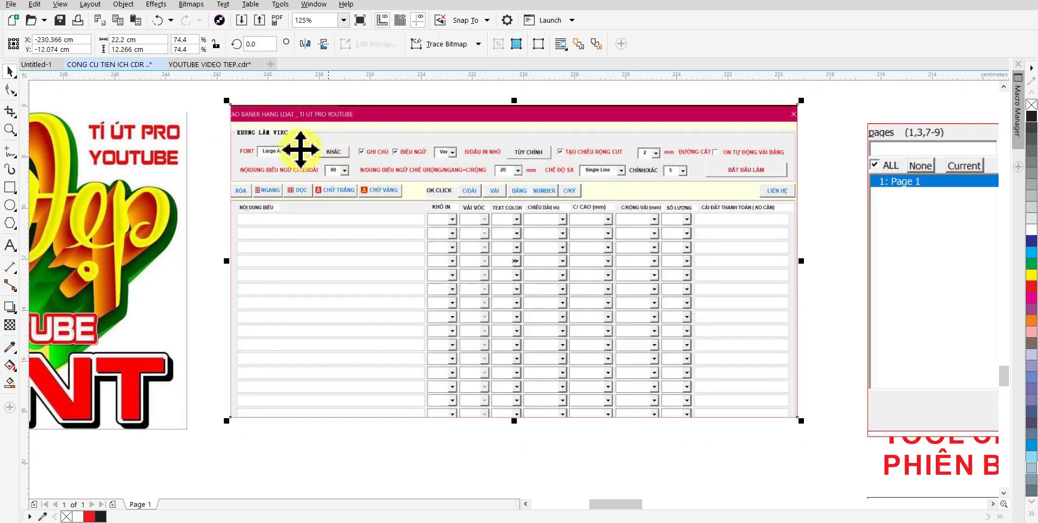
Zoom in on the banner form, then pan to the export settings and Ky thuat panel
key(z)
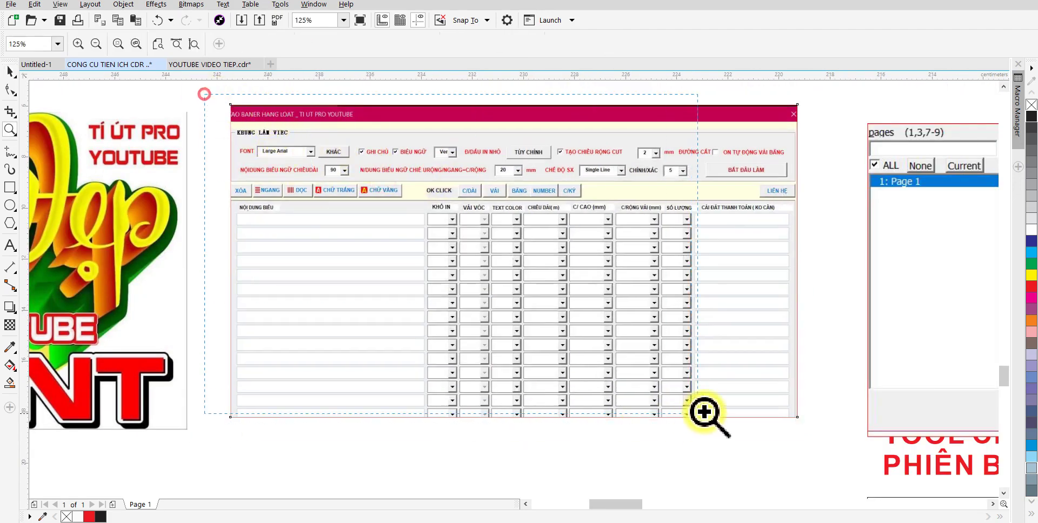
drag(204, 94, 697, 414)
key(space)
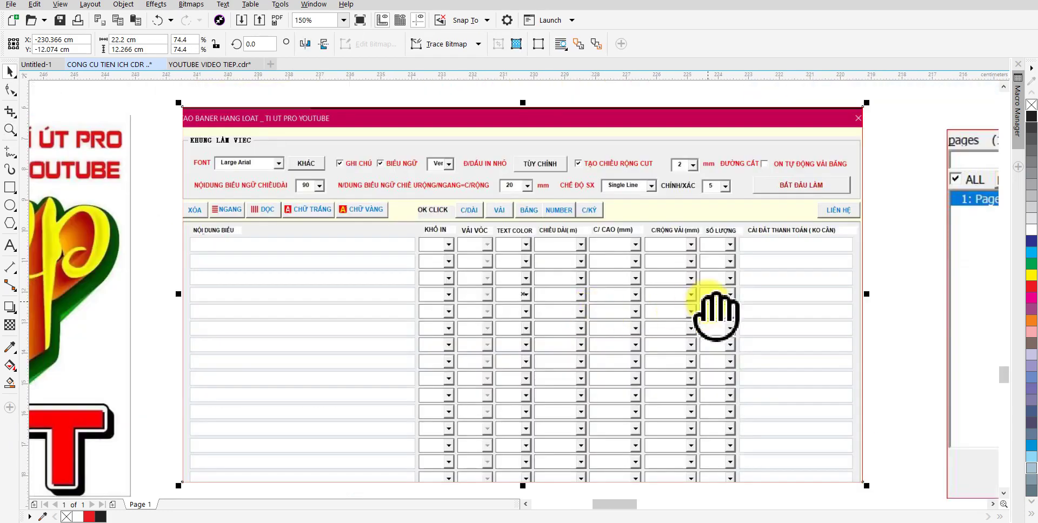
drag(716, 313, 394, 266)
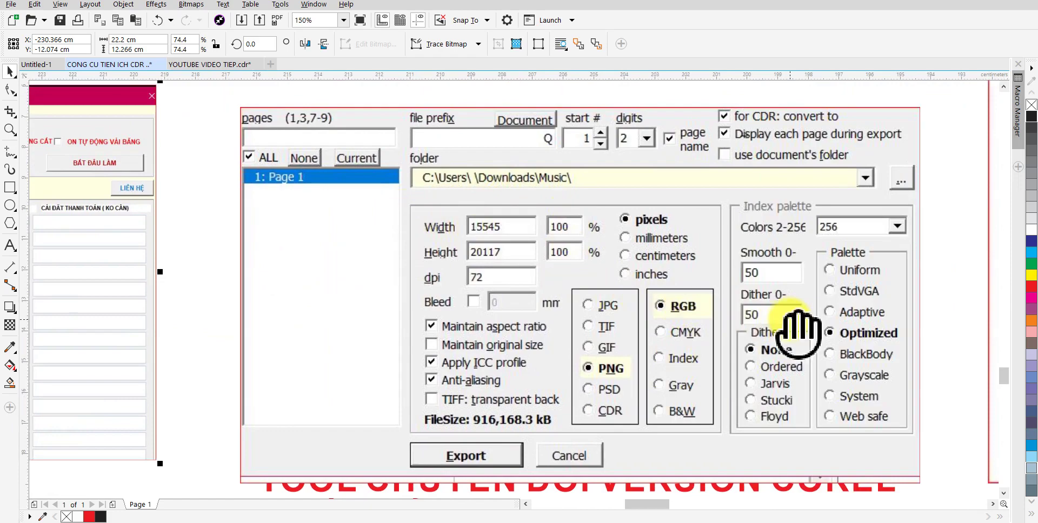
scroll(644, 302, down, 2)
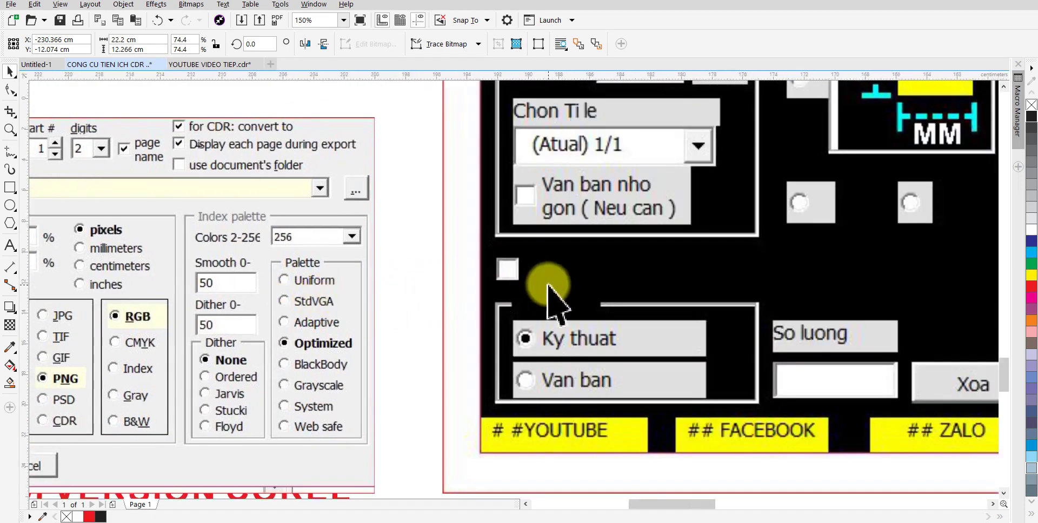
scroll(486, 297, down, 1)
mouse_move(615, 323)
mouse_down()
mouse_move(508, 356)
mouse_move(248, 190)
mouse_up()
key(space)
Zoom on the BỘ CÔNG CỤ TIỆN ÍCH QUẢNG CÁO screenshot and nudge it and the text screenshot
key(z)
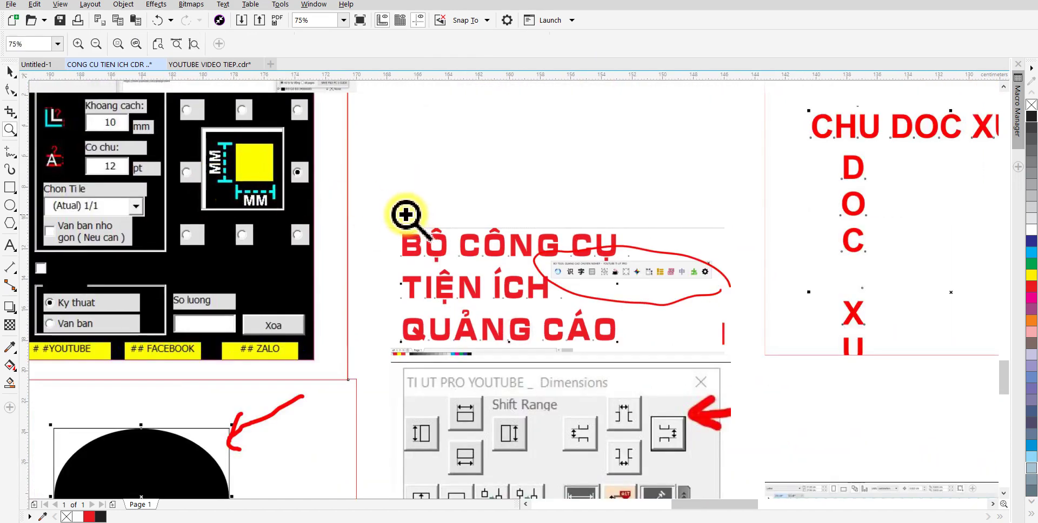
drag(401, 216, 639, 357)
scroll(639, 357, up, 1)
key(space)
scroll(550, 285, up, 1)
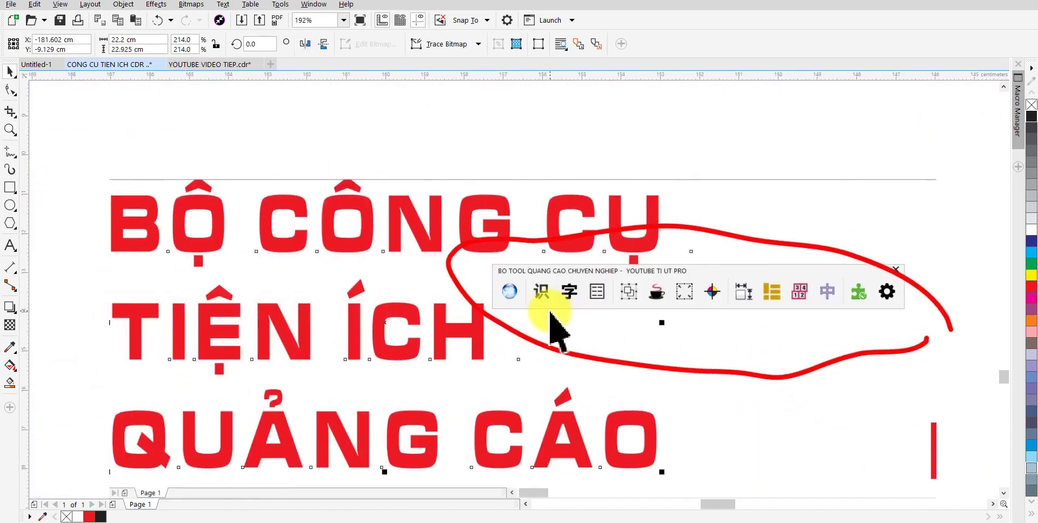
scroll(557, 325, up, 2)
drag(555, 289, 558, 285)
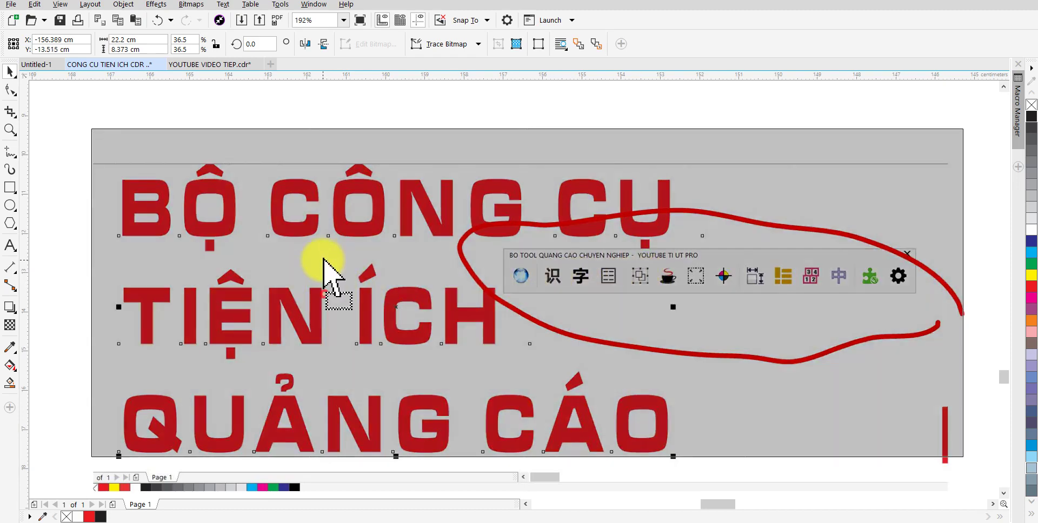
drag(332, 283, 322, 258)
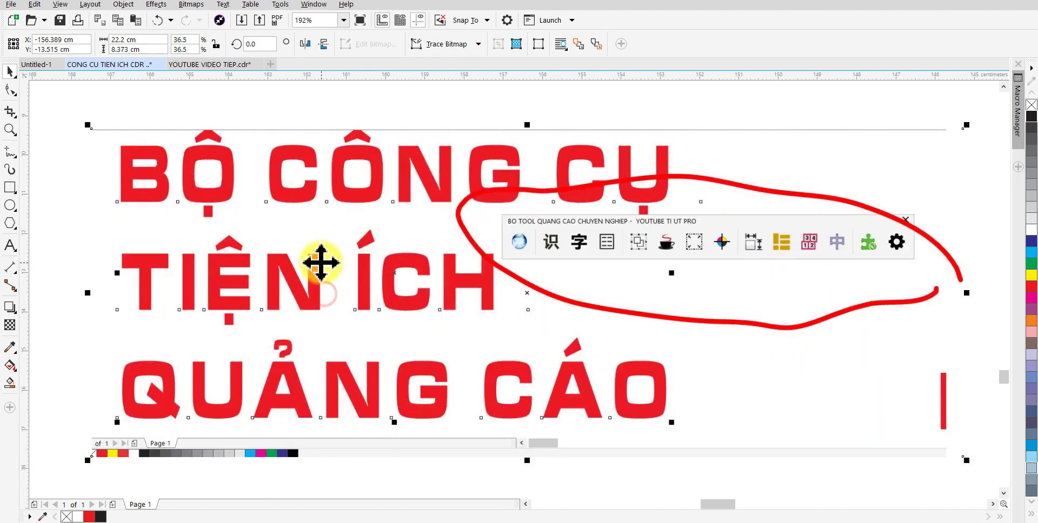
scroll(323, 266, down, 3)
Zoom in on the CHU DOC XUONG vertical-text sample and the split-circle screenshot
key(z)
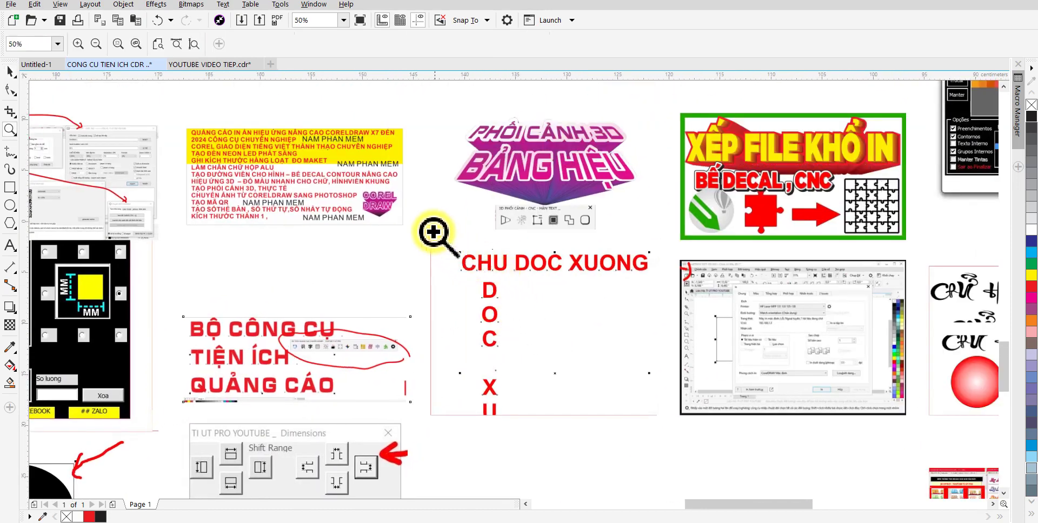
drag(427, 231, 683, 417)
key(space)
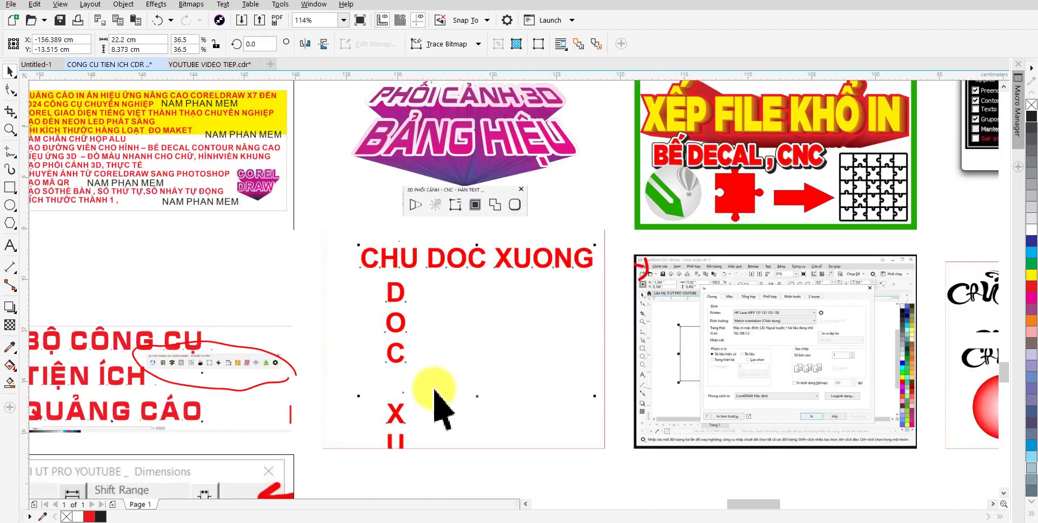
scroll(435, 392, down, 3)
drag(702, 382, 274, 320)
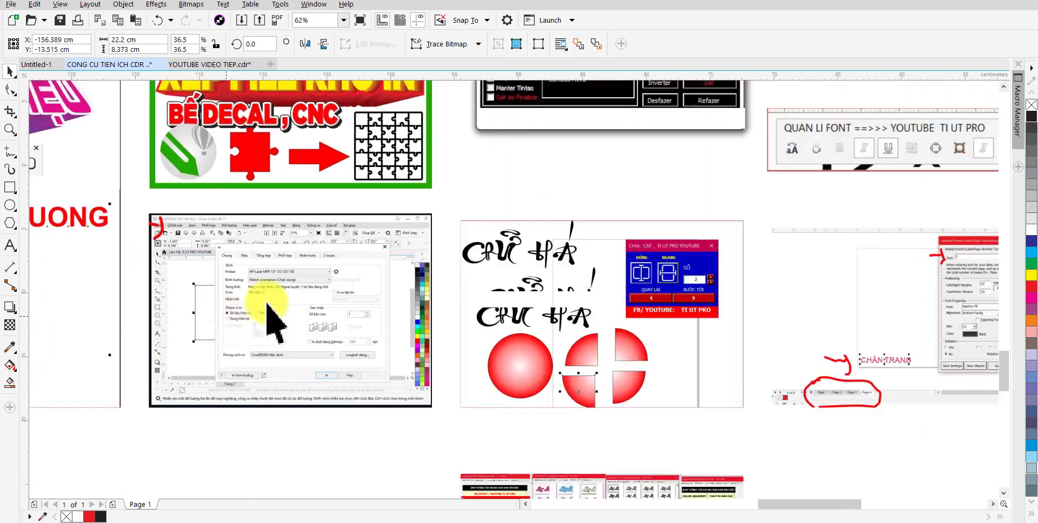
key(z)
drag(454, 209, 757, 415)
key(space)
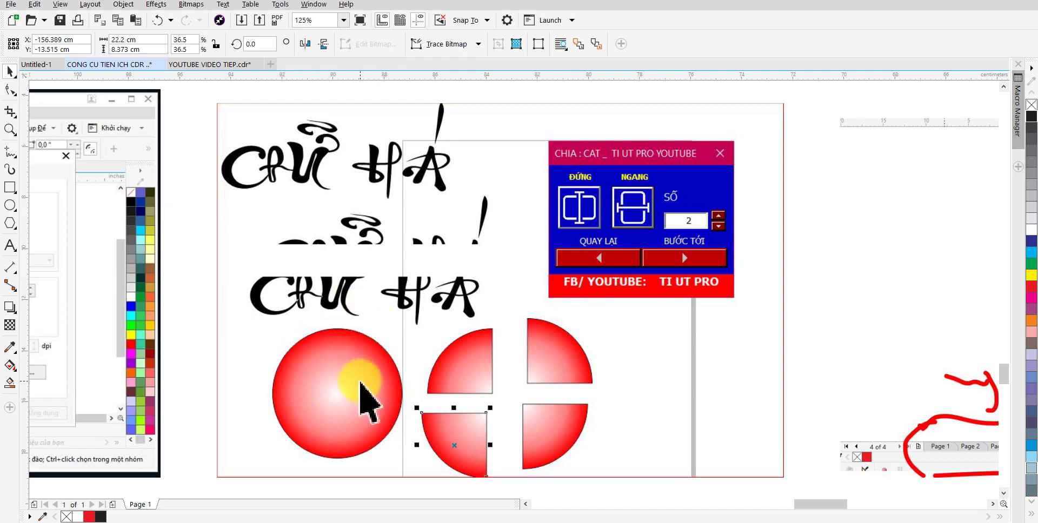
click(540, 417)
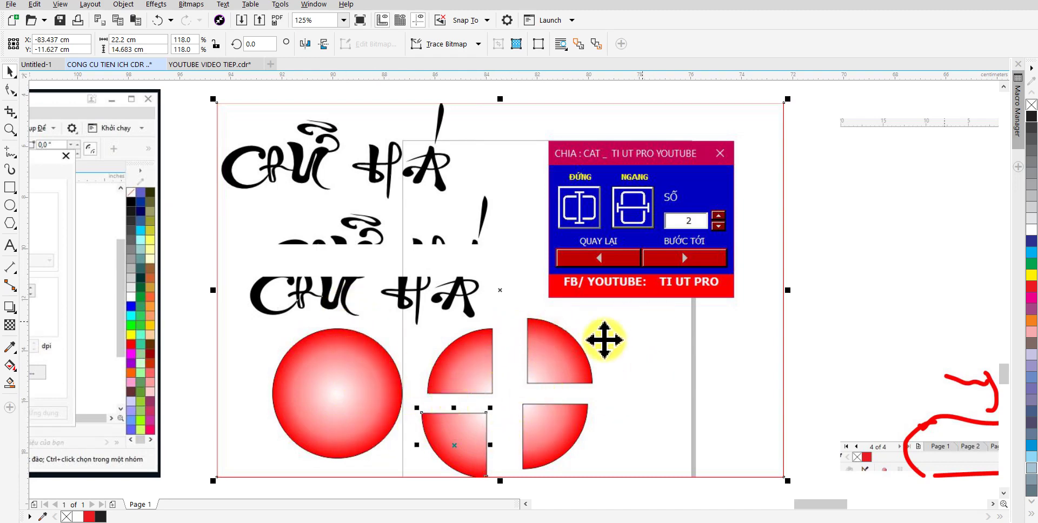
Pan across the CHÂN TRANG footer, LED Draw and biorhythm screenshots, then zoom out to 16%
drag(480, 352, 260, 352)
drag(486, 335, 144, 325)
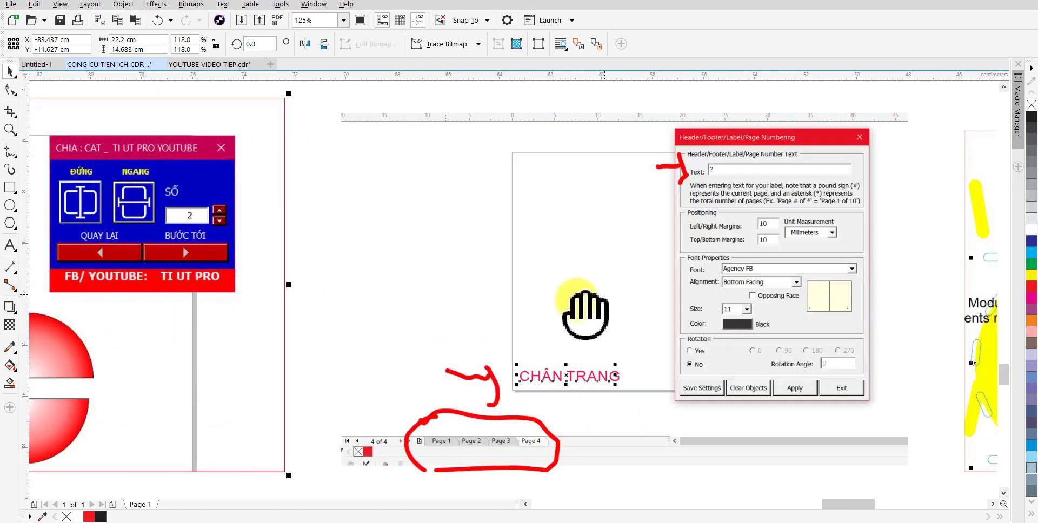
drag(514, 306, 476, 319)
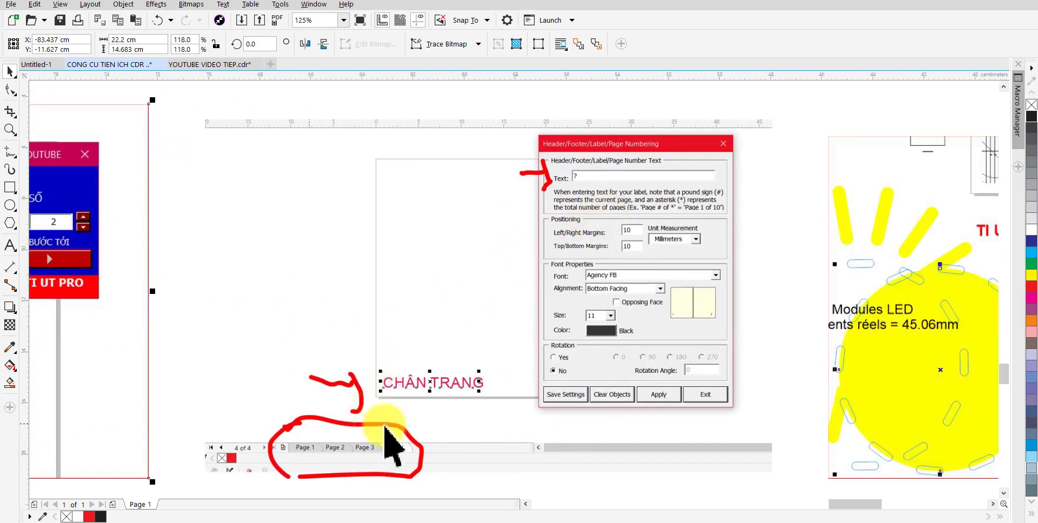
drag(406, 386, 199, 379)
drag(730, 309, 343, 290)
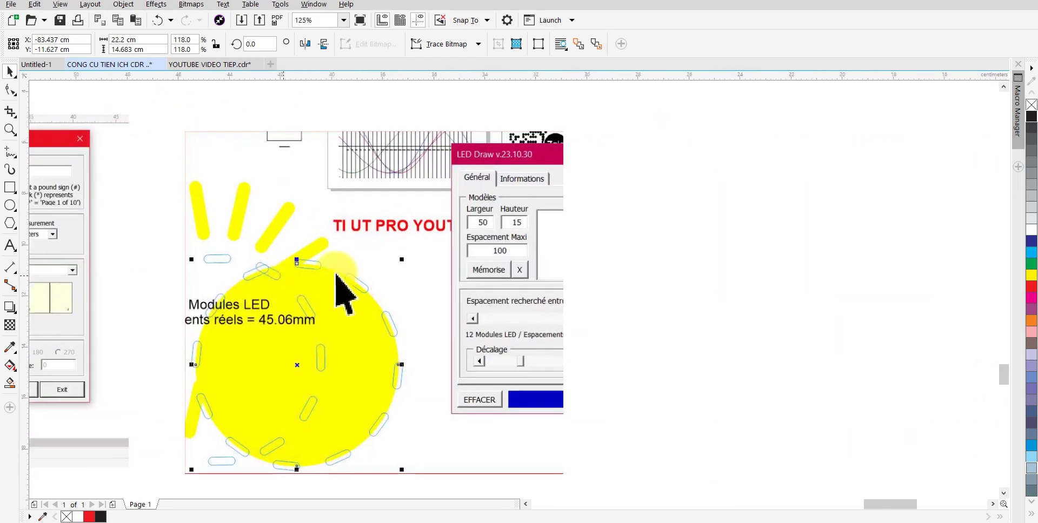
drag(683, 226, 341, 232)
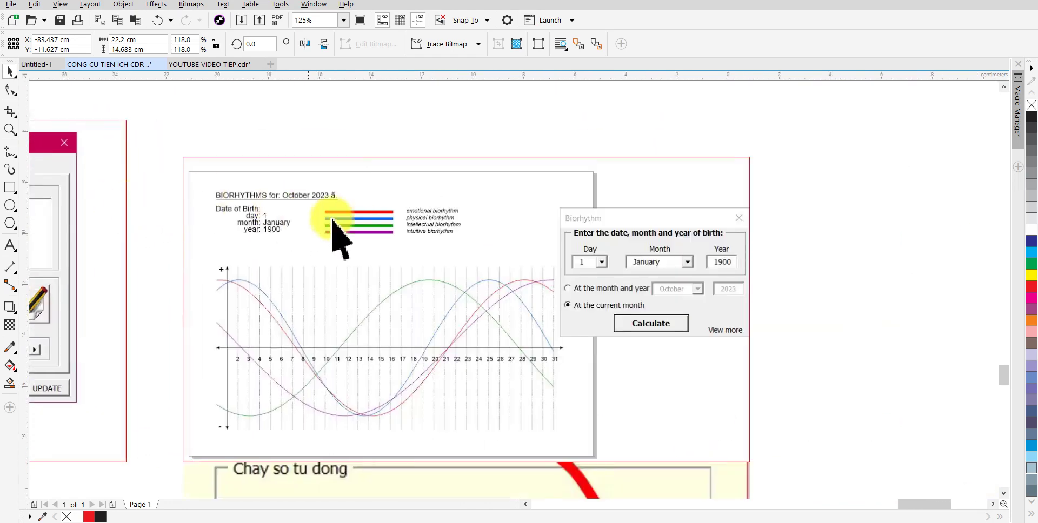
drag(484, 257, 489, 201)
scroll(492, 199, down, 1)
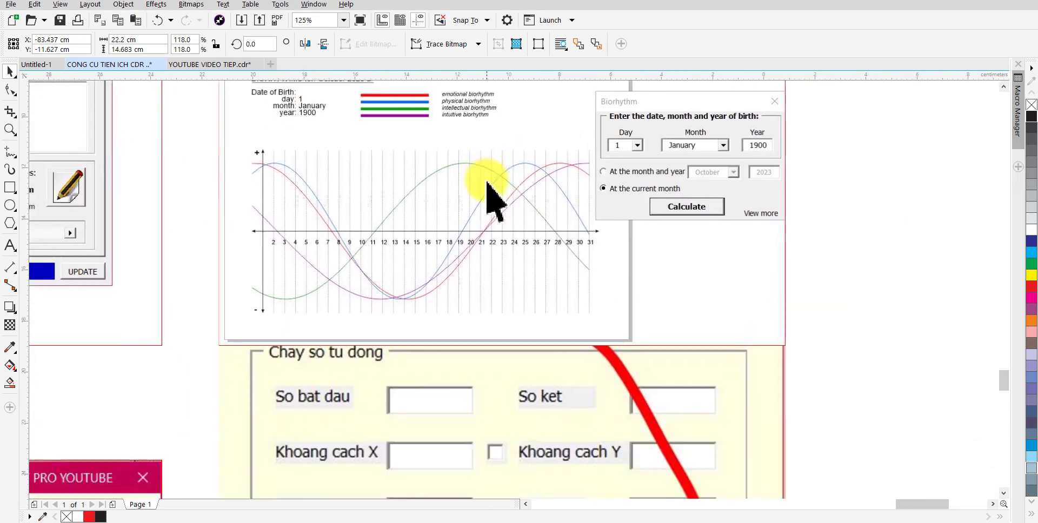
scroll(494, 206, down, 2)
scroll(486, 229, down, 4)
Zoom in on the value-changing tool and corner-mark dialog screenshots
click(490, 243)
scroll(489, 243, up, 2)
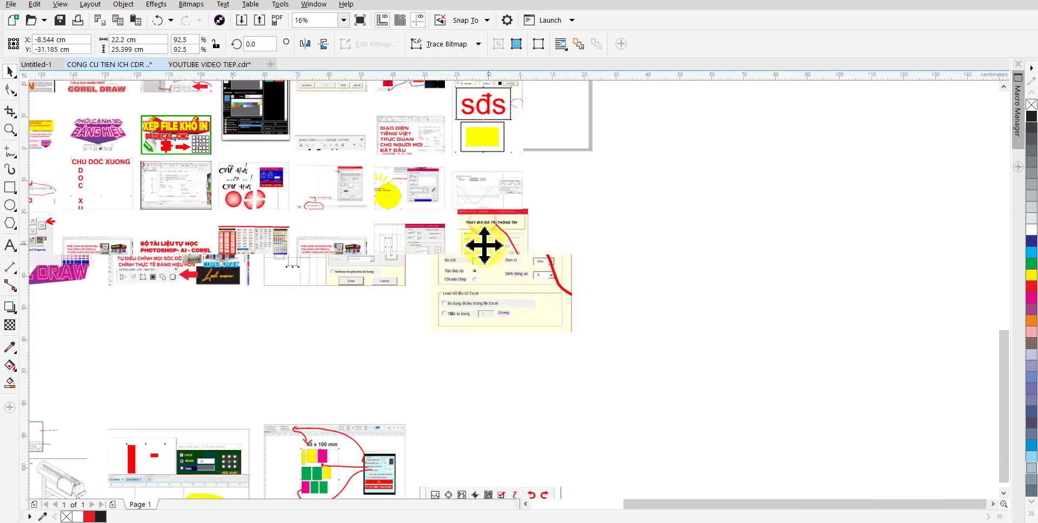
scroll(484, 245, up, 2)
scroll(478, 246, up, 1)
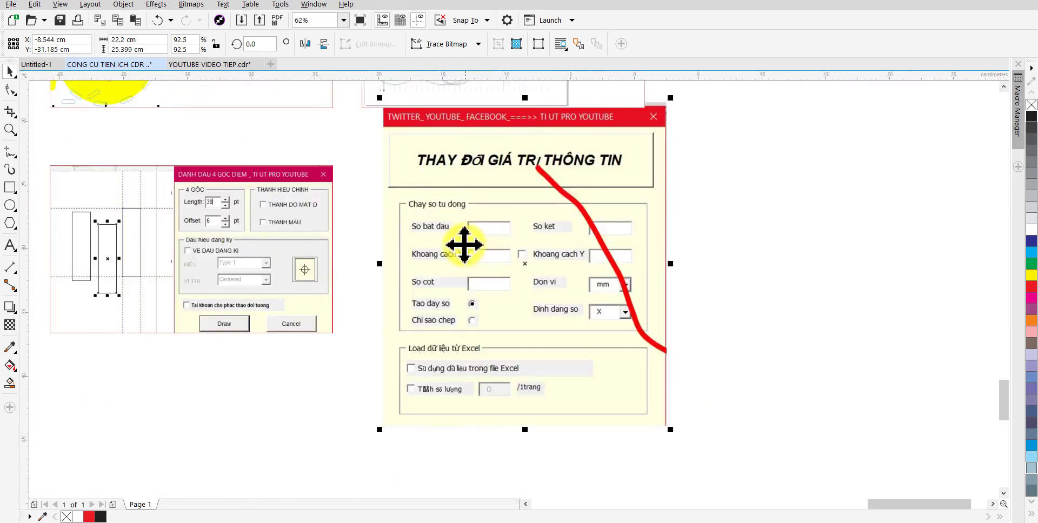
key(z)
scroll(357, 199, left, 3)
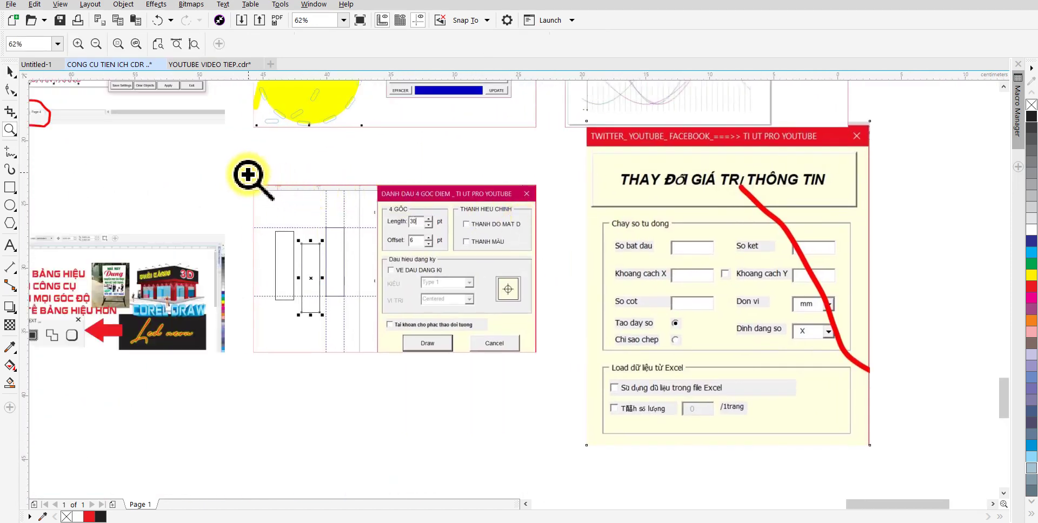
click(563, 364)
key(space)
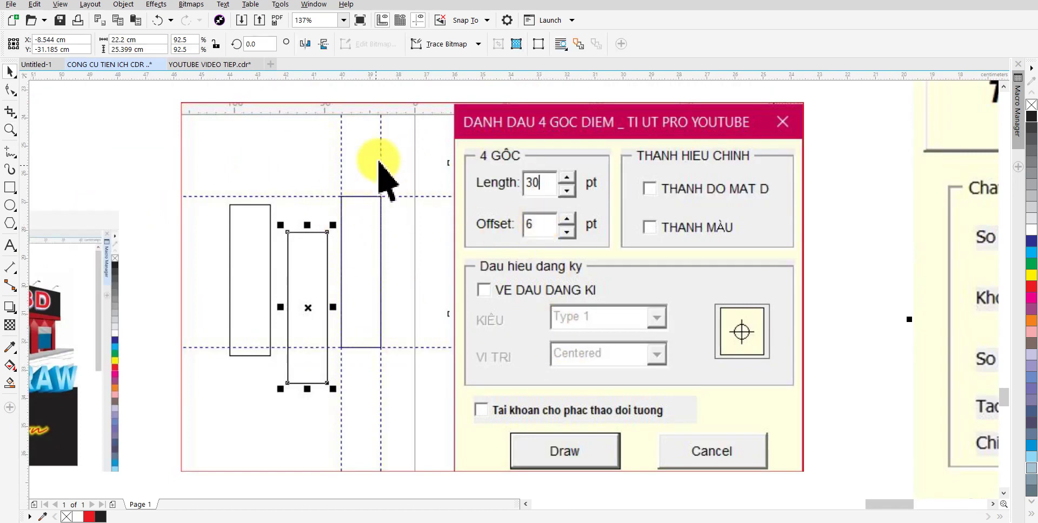
Pan to and magnify the 3D signboard perspective banner
drag(348, 232, 593, 295)
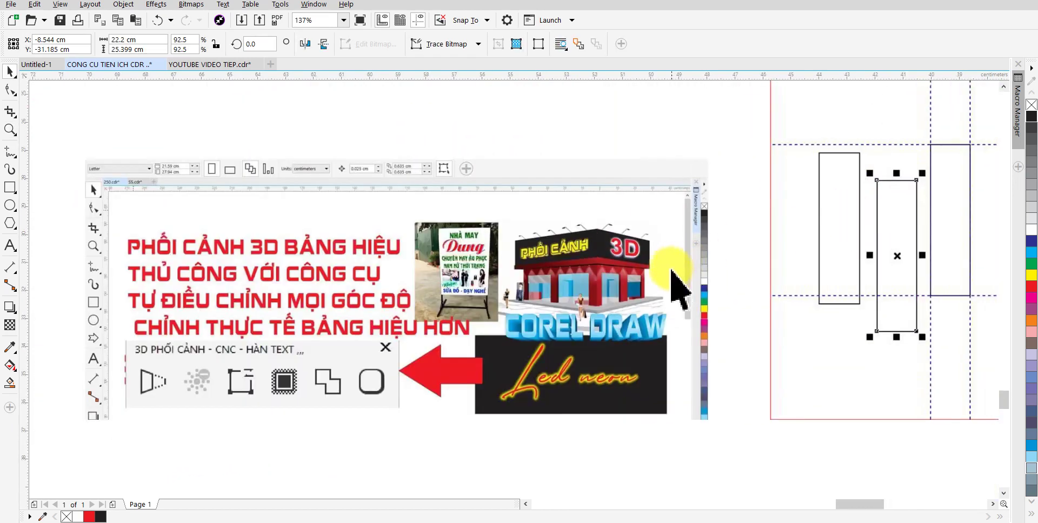
key(z)
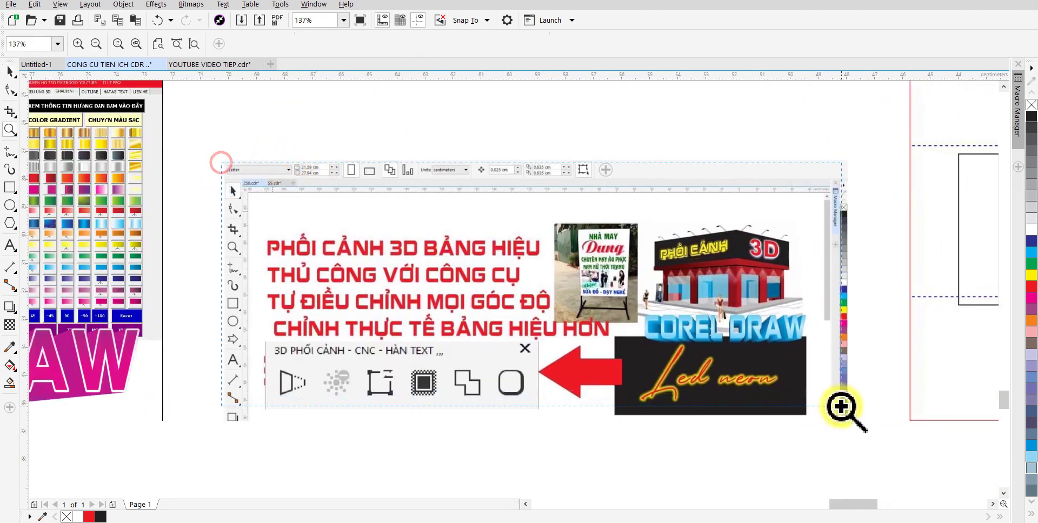
drag(968, 413, 255, 127)
key(space)
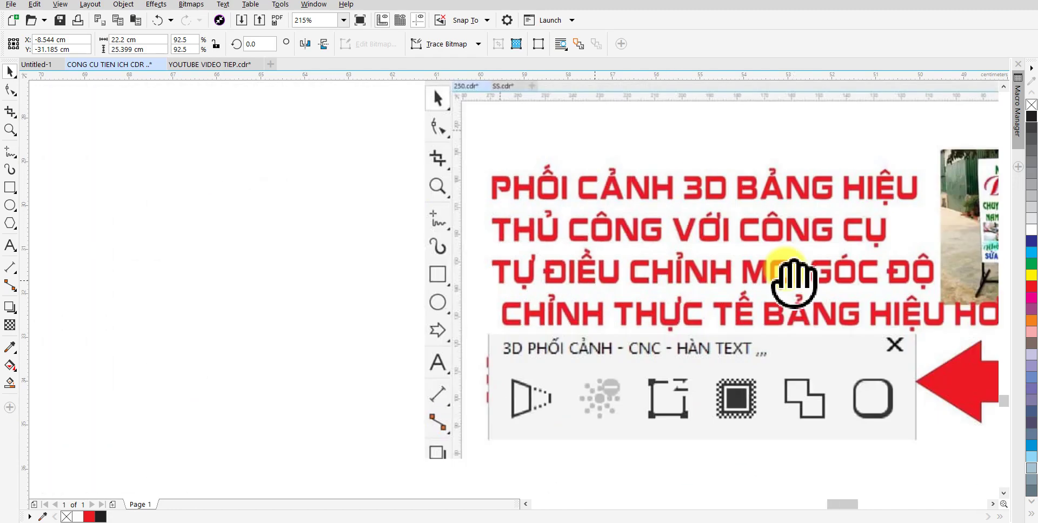
scroll(463, 301, down, 3)
scroll(424, 294, down, 3)
Zoom on the 3D COREL DRAW thumbnail, then pan past the self-study banner to the Dimensions panel
key(z)
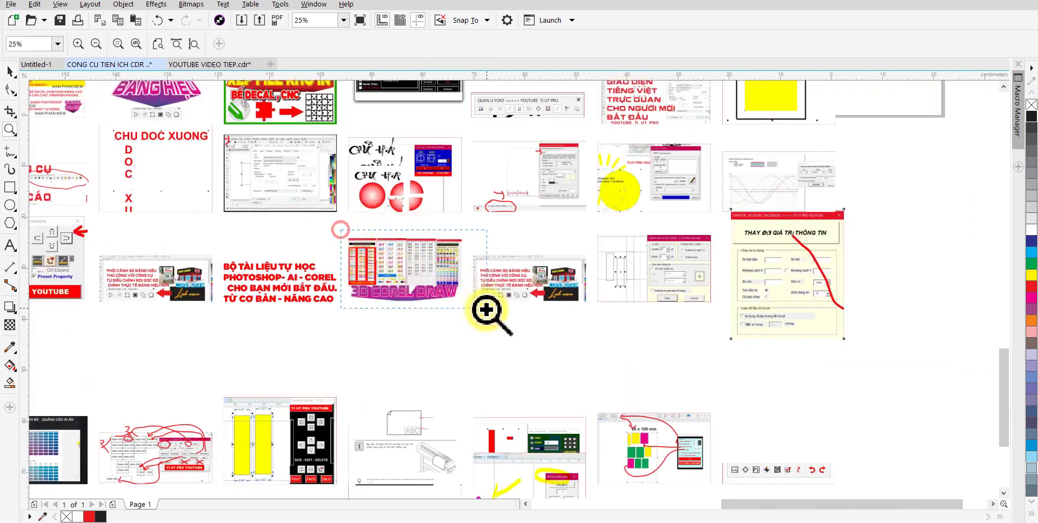
drag(486, 311, 480, 314)
scroll(454, 284, left, 2)
scroll(828, 257, left, 5)
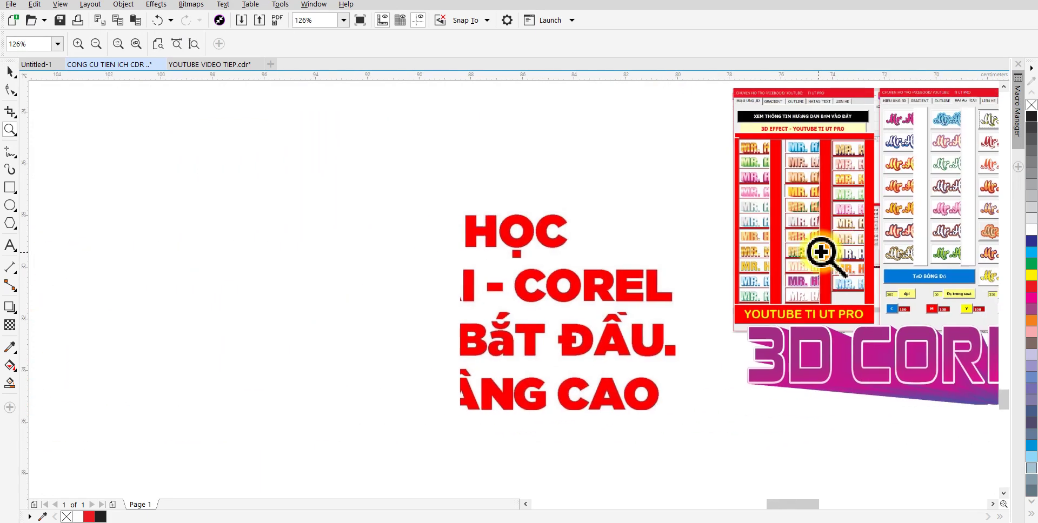
scroll(569, 227, left, 3)
mouse_move(258, 230)
mouse_down()
mouse_move(318, 255)
mouse_move(637, 248)
mouse_up()
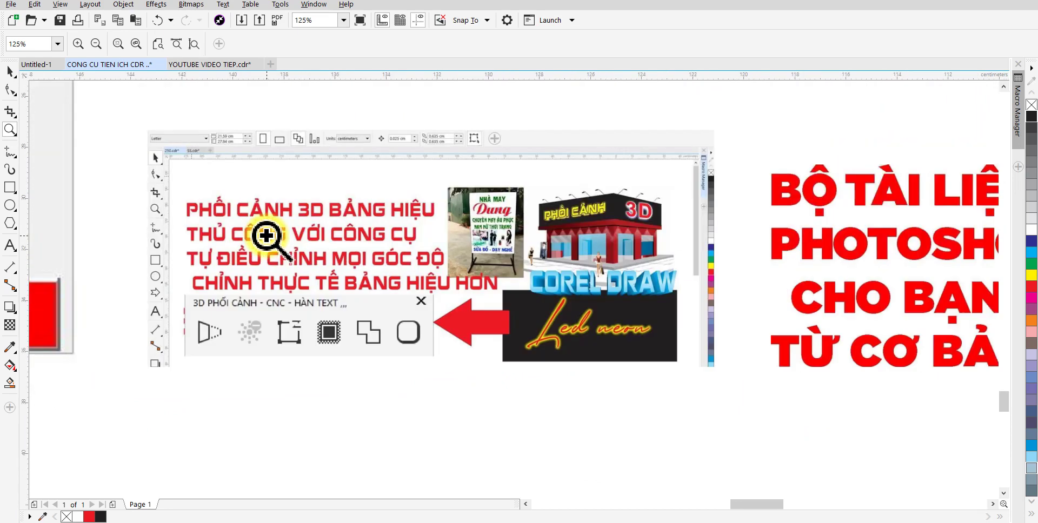
drag(267, 231, 753, 231)
drag(514, 241, 610, 316)
click(521, 301)
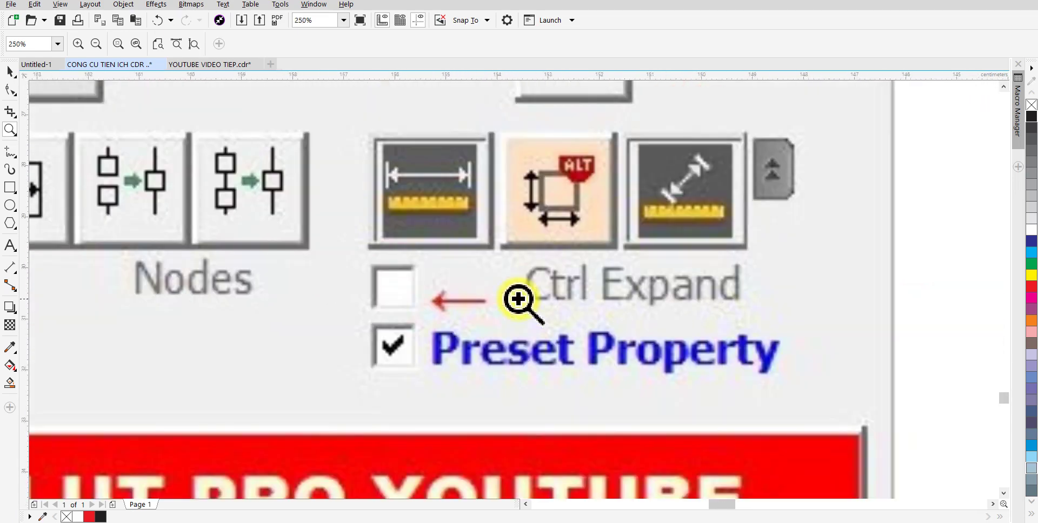
right_click(517, 297)
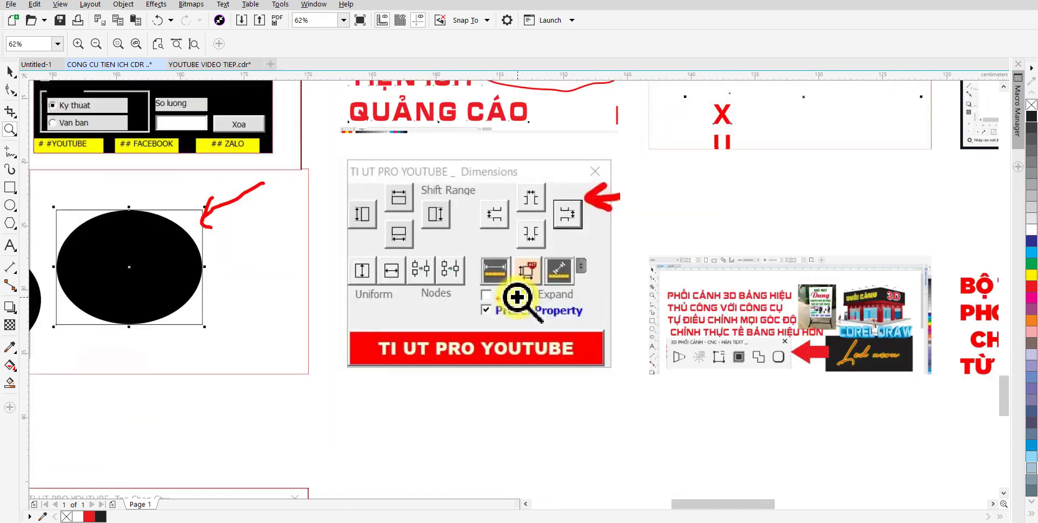
click(634, 372)
scroll(466, 352, down, 3)
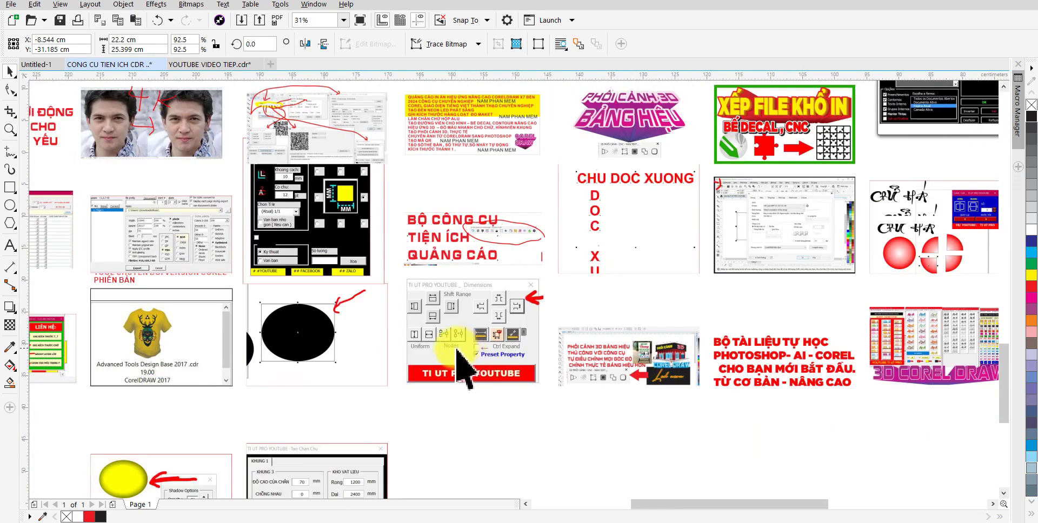
drag(464, 359, 679, 366)
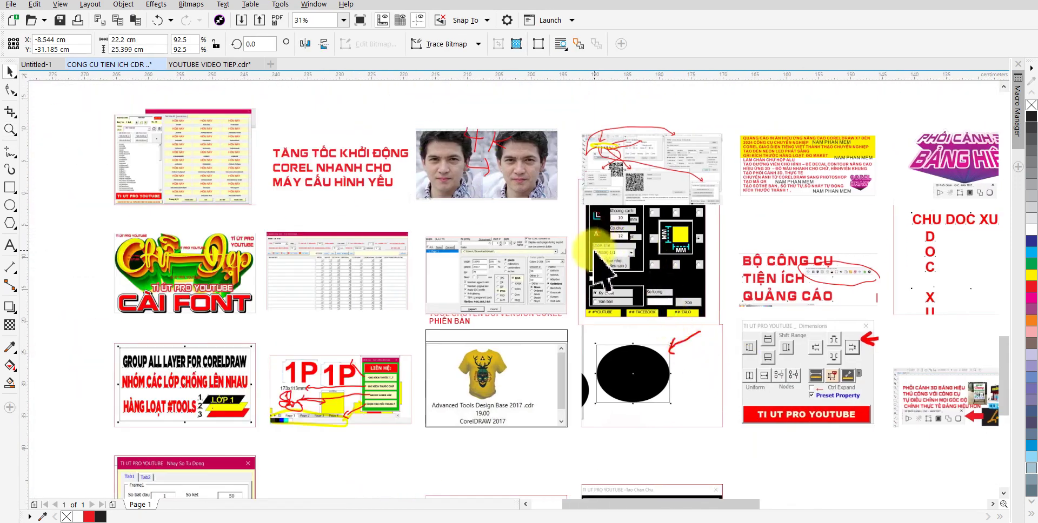
key(z)
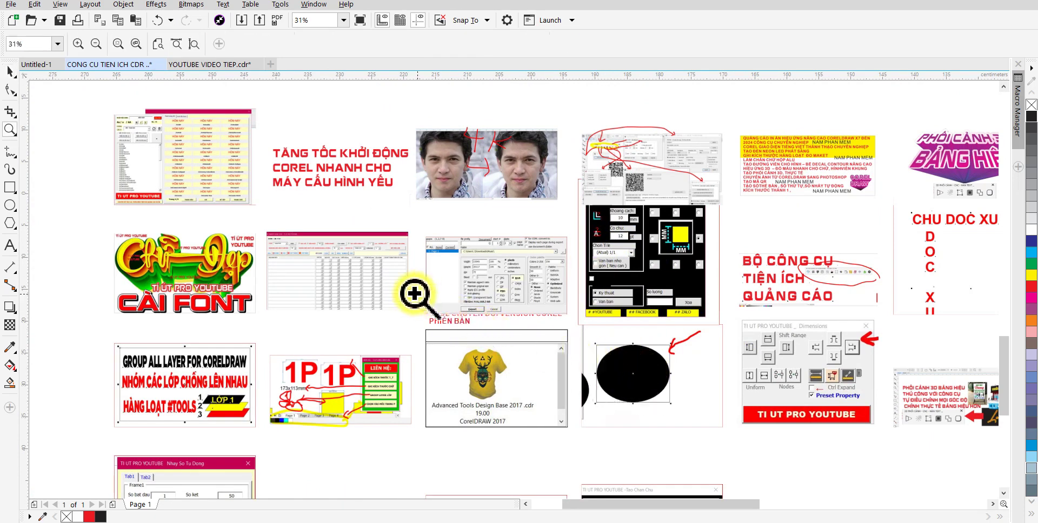
click(410, 291)
drag(269, 293, 549, 301)
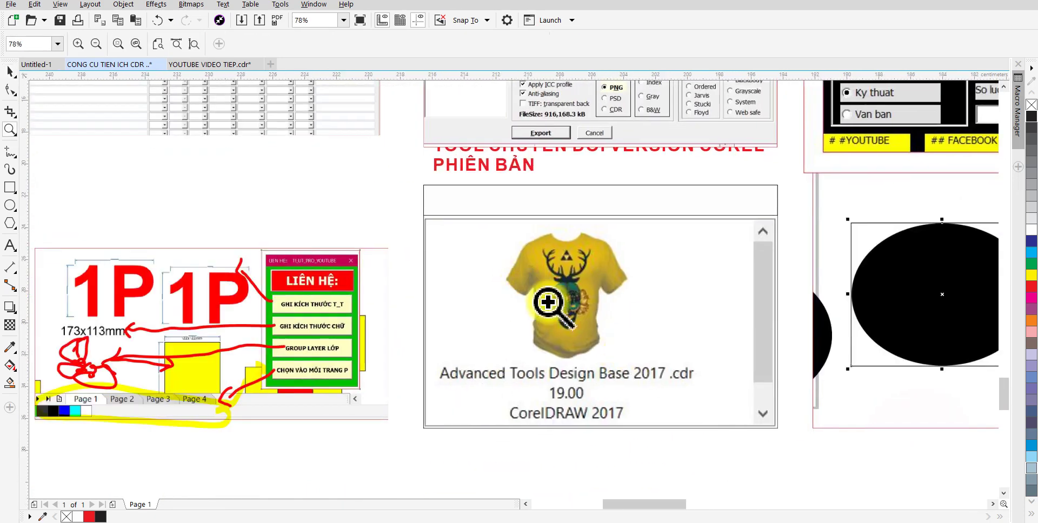
key(space)
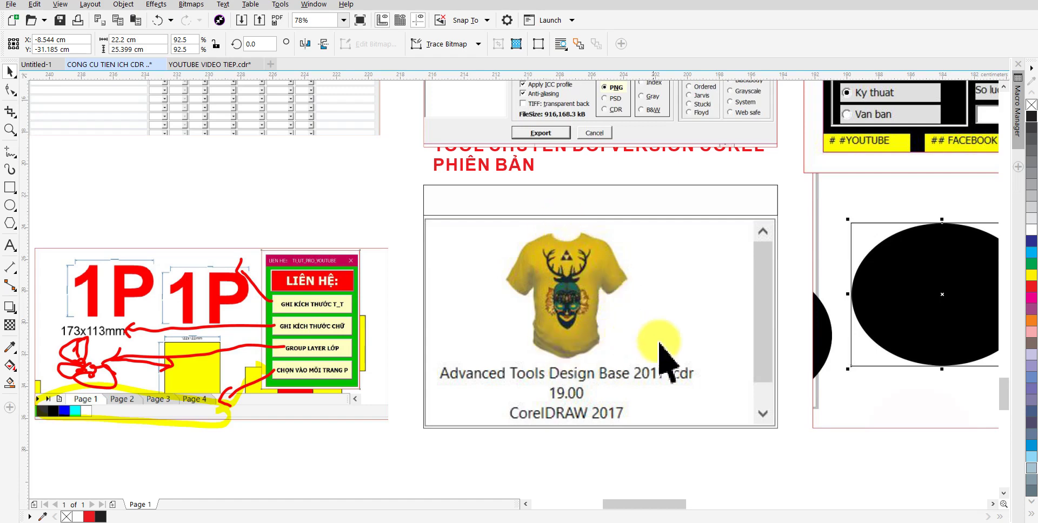
drag(558, 335, 725, 316)
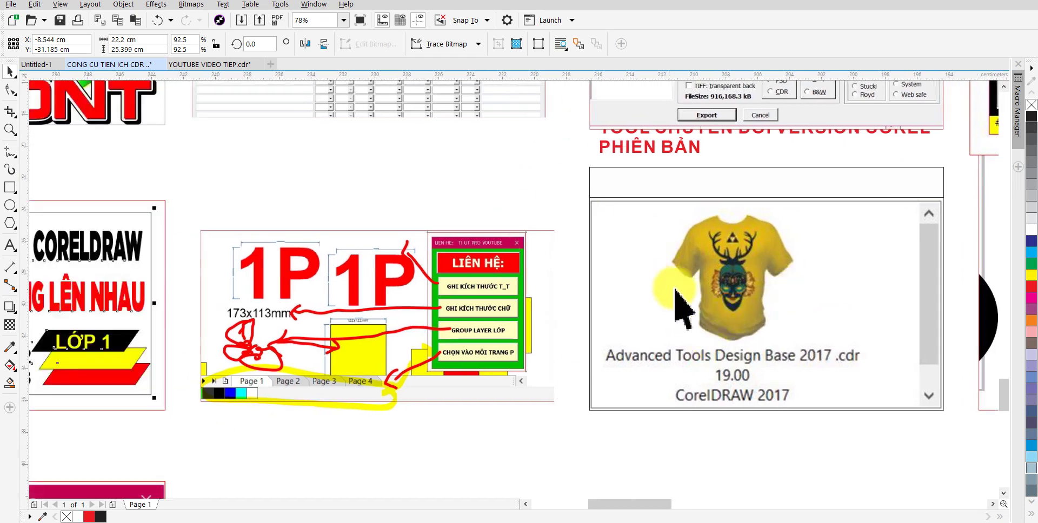
mouse_move(522, 336)
mouse_down()
mouse_move(639, 336)
mouse_move(660, 289)
mouse_up()
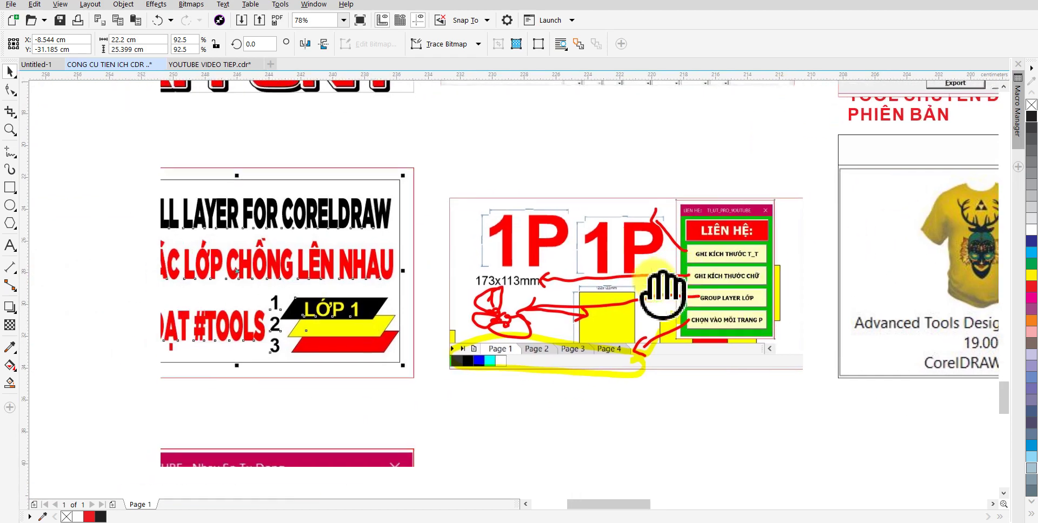
key(z)
drag(438, 189, 723, 386)
drag(438, 187, 802, 366)
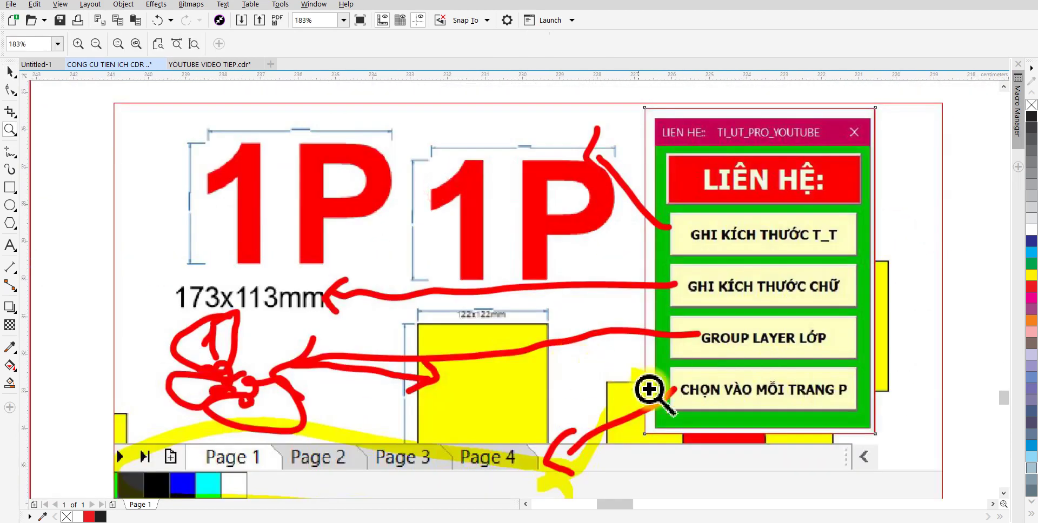
key(space)
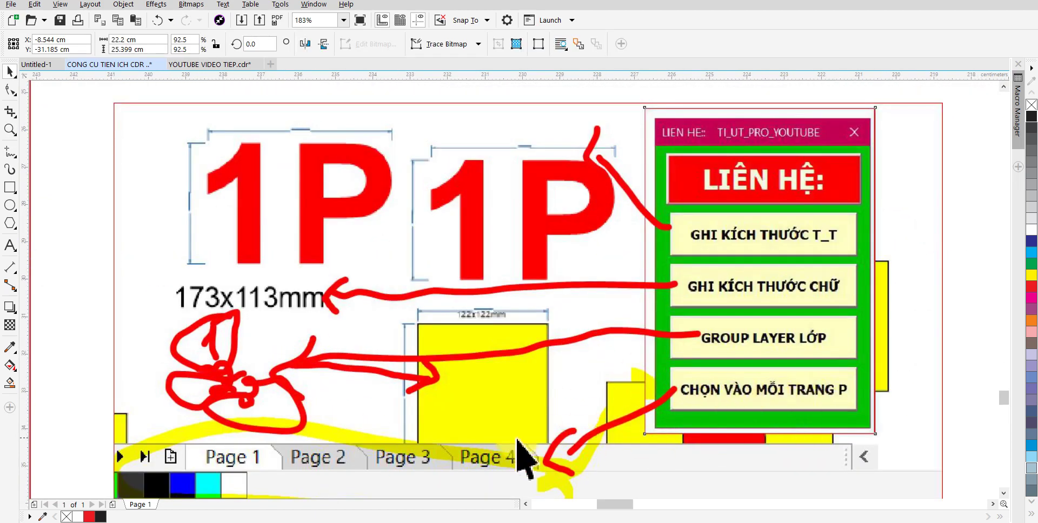
scroll(481, 346, down, 5)
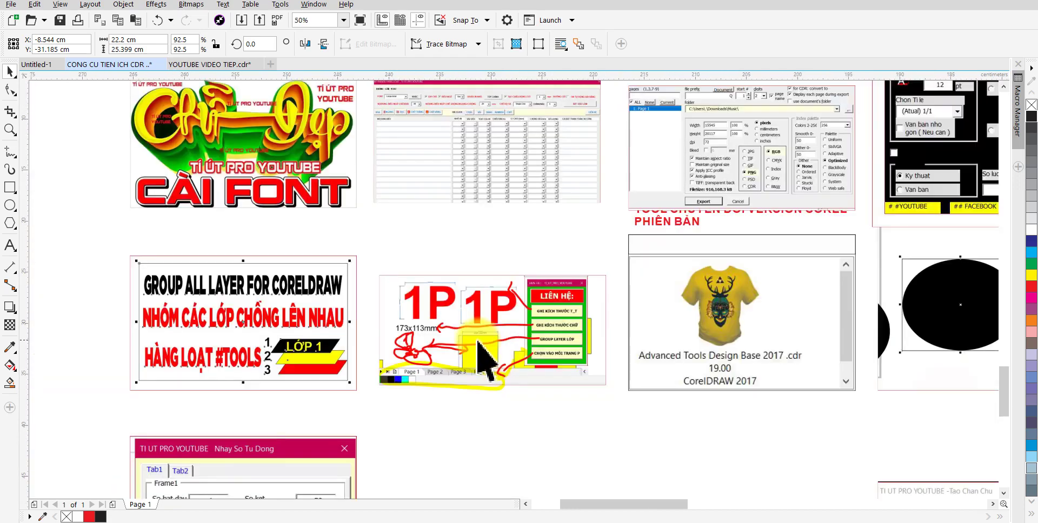
scroll(477, 342, left, 5)
key(z)
drag(429, 236, 661, 387)
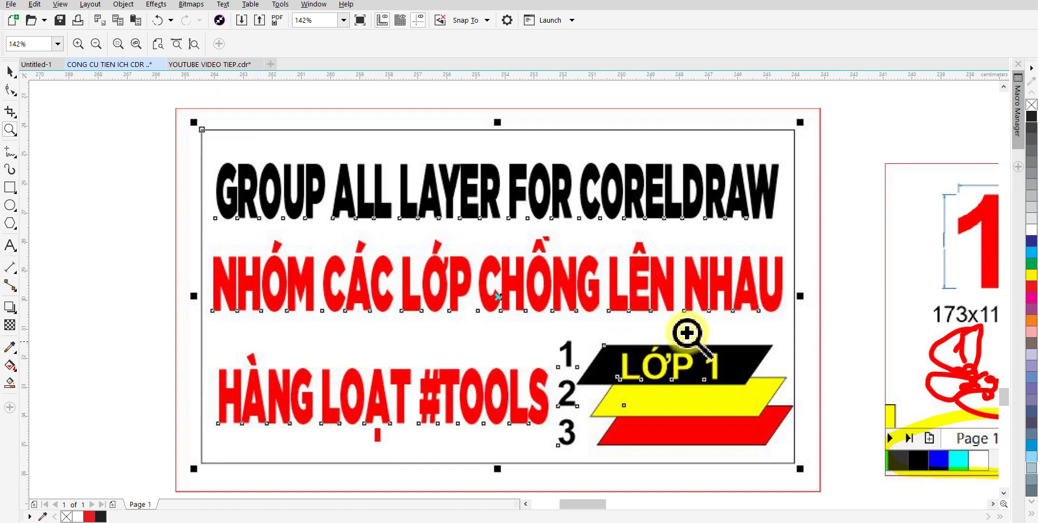
scroll(523, 390, down, 8)
drag(501, 390, 442, 301)
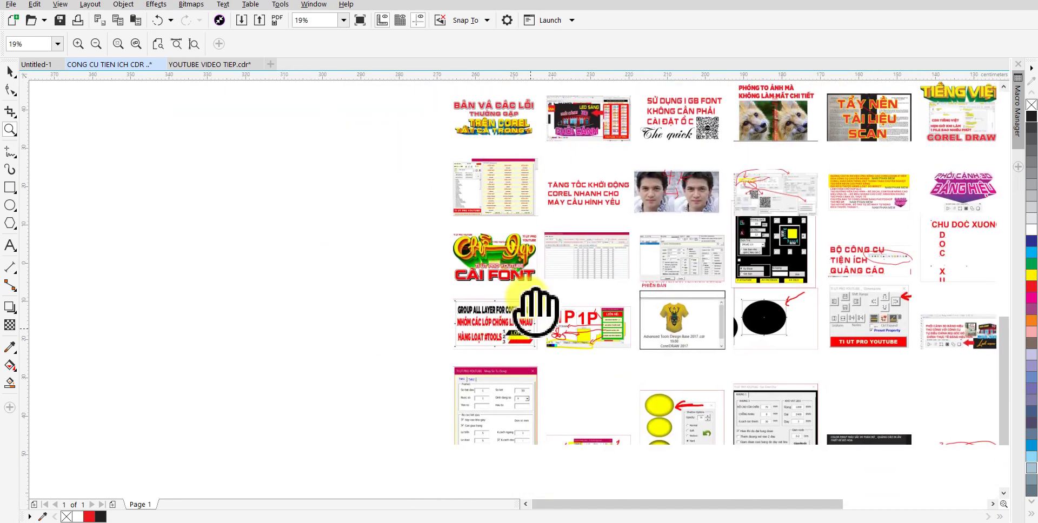
drag(504, 385, 619, 408)
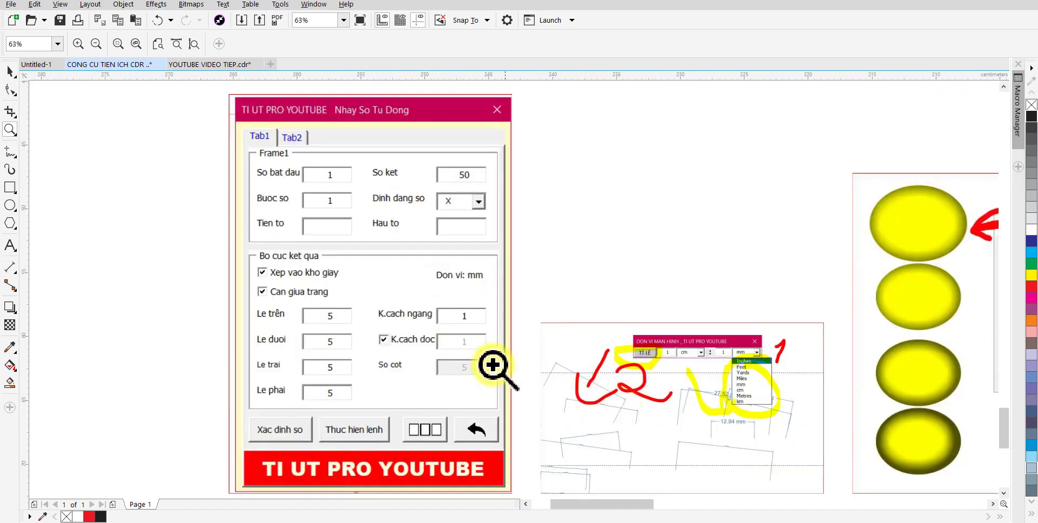
key(space)
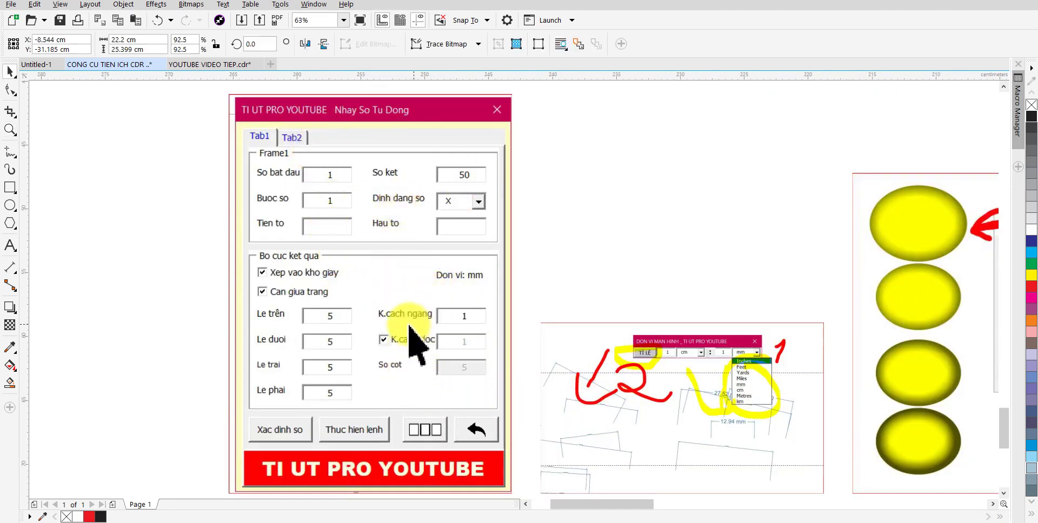
key(space)
mouse_move(556, 278)
mouse_down()
mouse_move(375, 226)
mouse_move(607, 423)
mouse_up()
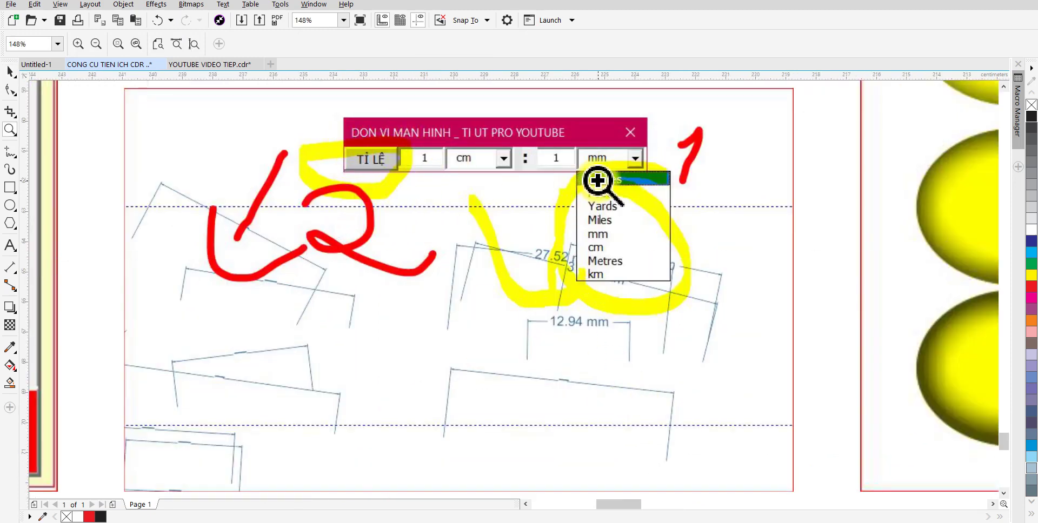
key(space)
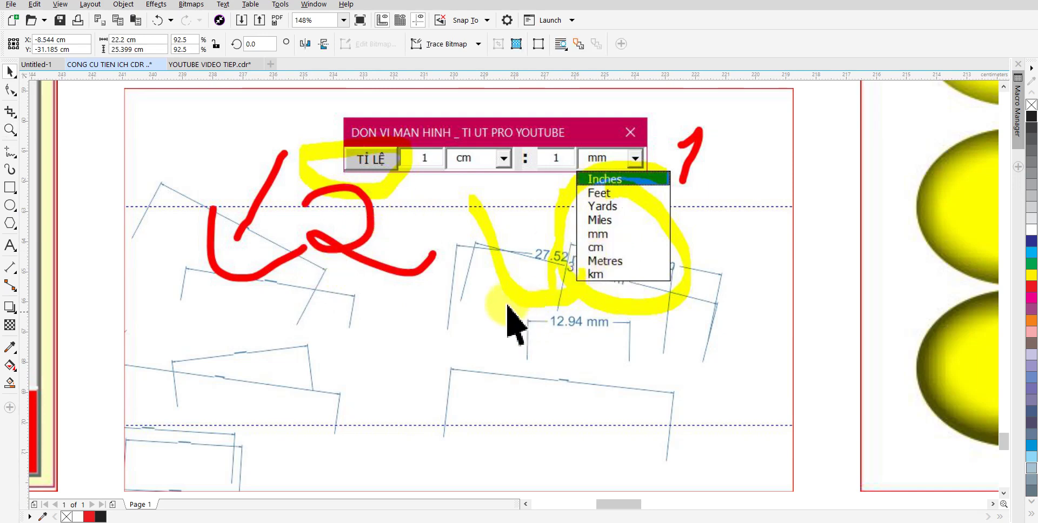
drag(711, 259, 109, 332)
scroll(216, 319, down, 3)
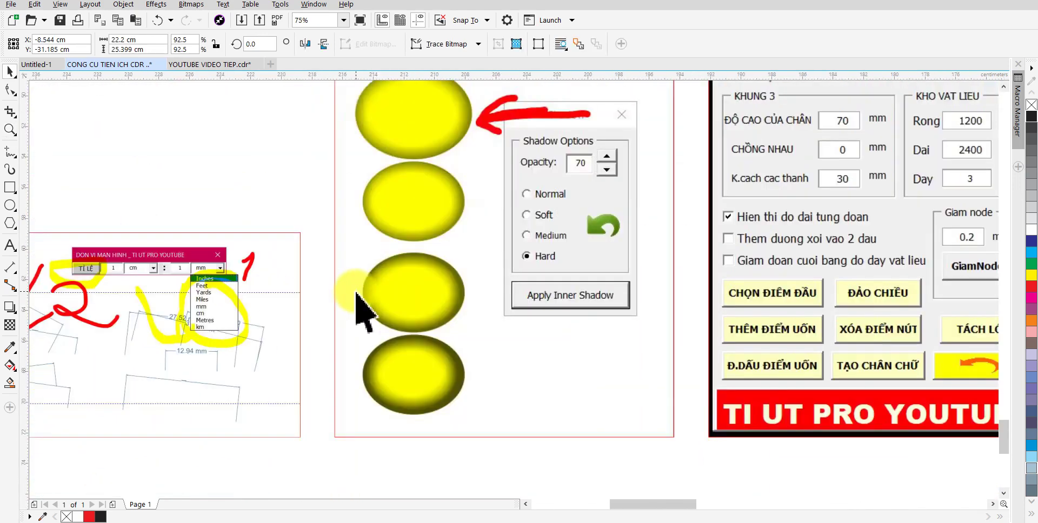
mouse_move(359, 308)
mouse_down()
mouse_move(385, 319)
mouse_move(319, 370)
mouse_up()
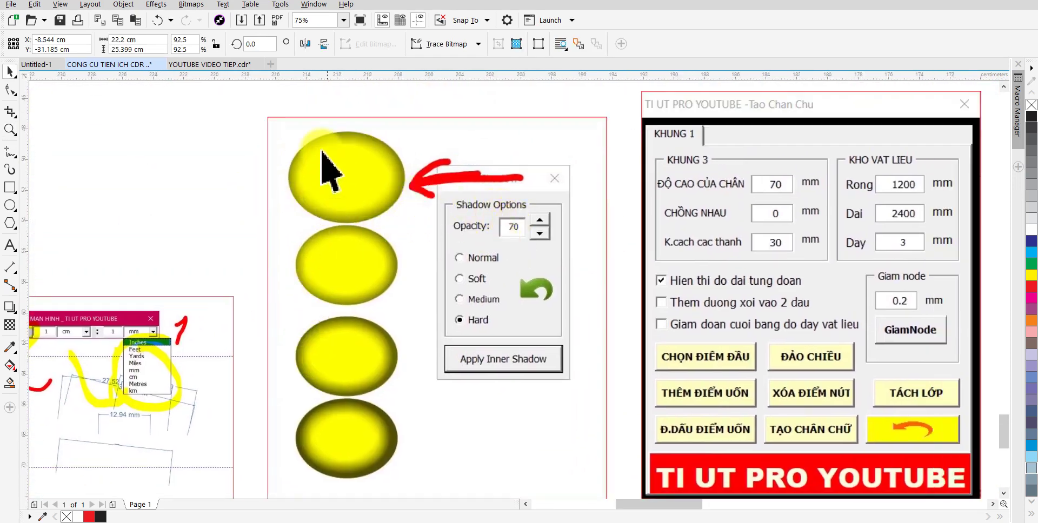
drag(572, 224, 241, 243)
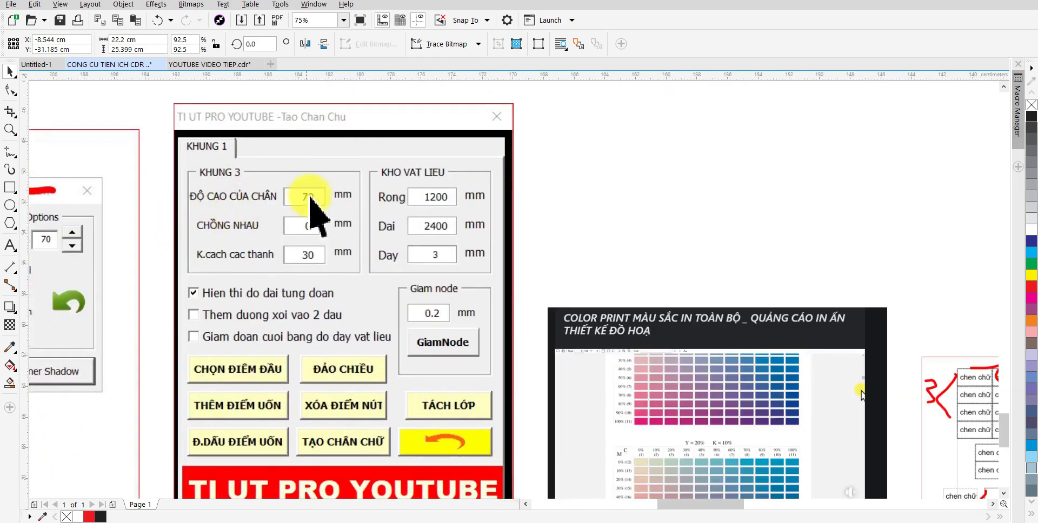
drag(428, 250, 273, 169)
key(z)
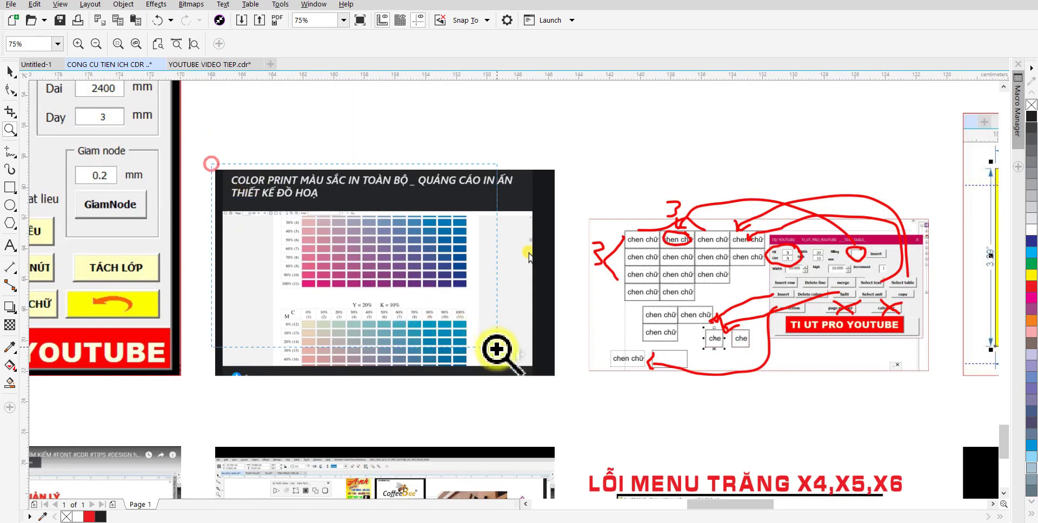
drag(496, 349, 591, 378)
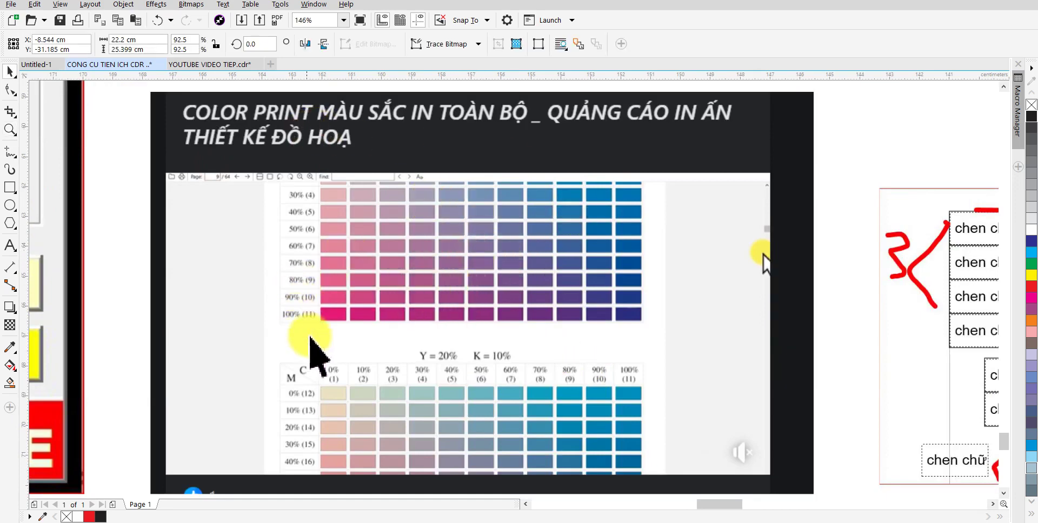
drag(265, 351, 437, 397)
scroll(368, 357, down, 4)
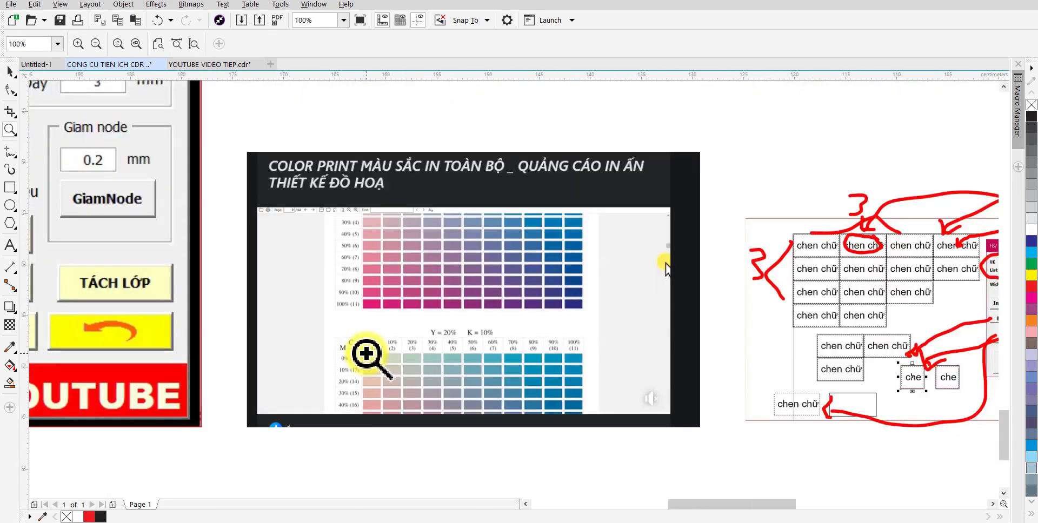
scroll(368, 351, down, 1)
scroll(543, 382, up, 2)
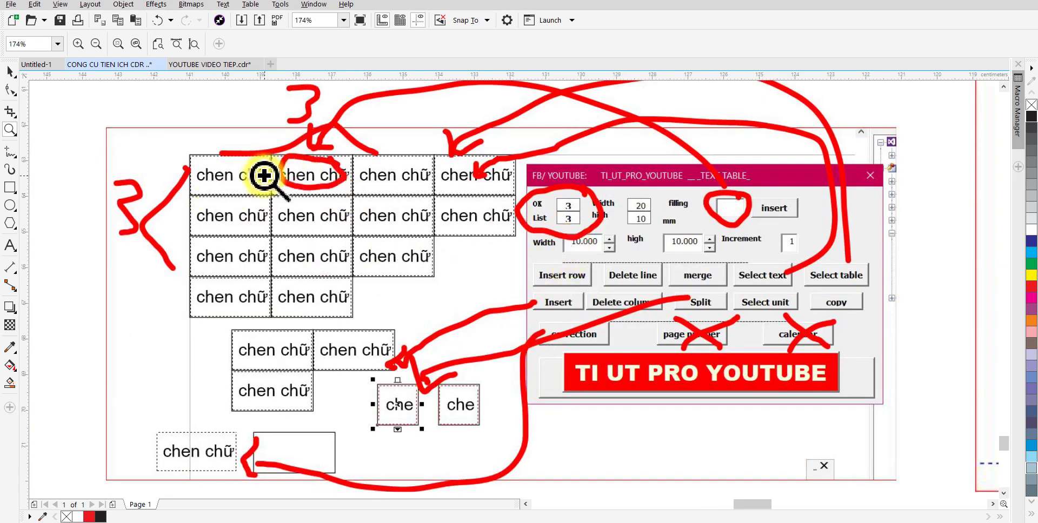
key(space)
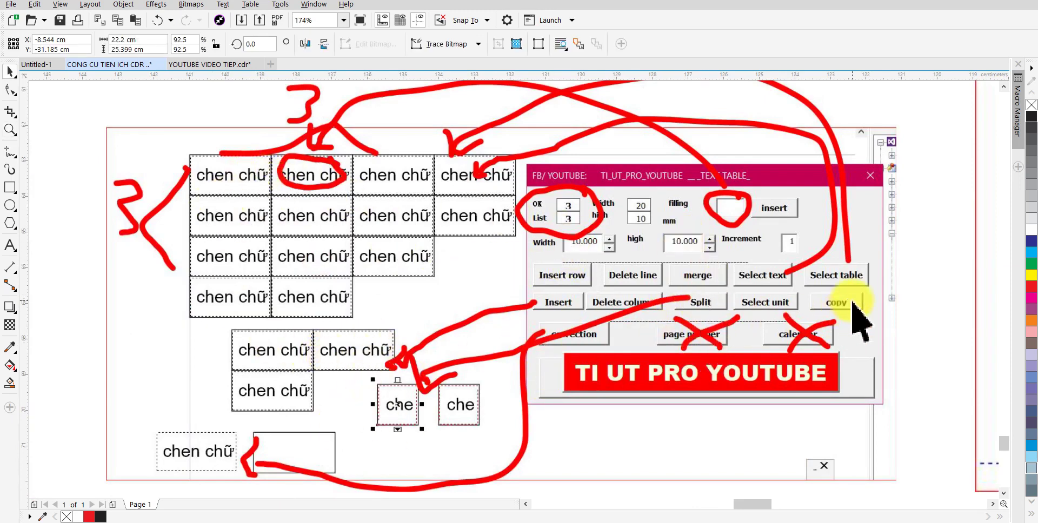
scroll(649, 254, up, 1)
scroll(524, 203, right, 1)
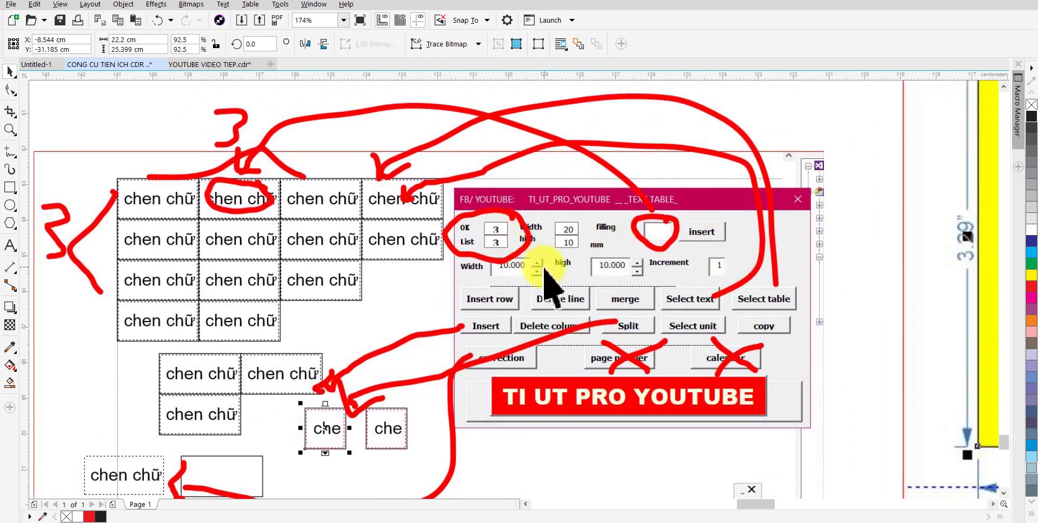
scroll(546, 280, down, 4)
drag(610, 180, 864, 317)
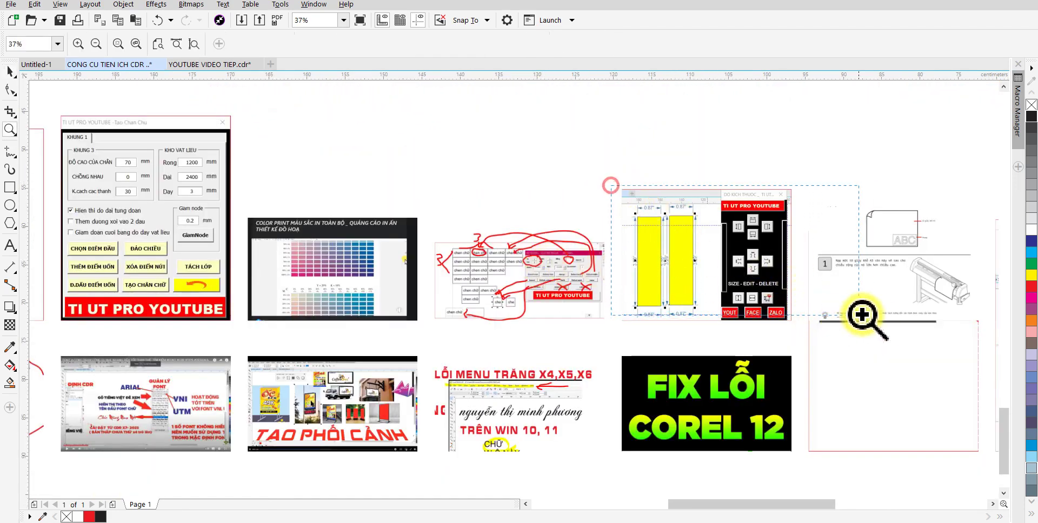
scroll(510, 235, down, 3)
scroll(675, 273, right, 2)
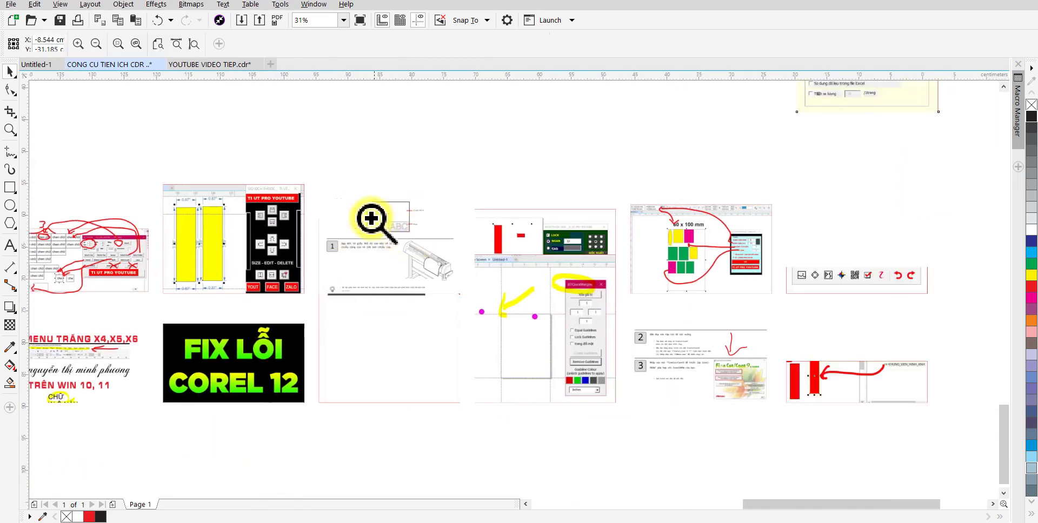
scroll(449, 295, up, 4)
key(space)
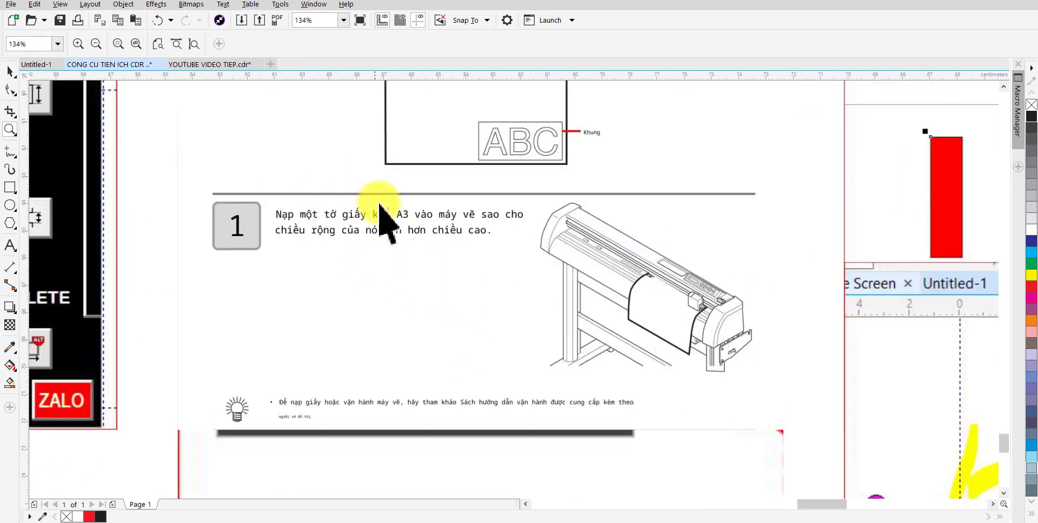
scroll(567, 312, down, 2)
drag(573, 305, 359, 273)
key(z)
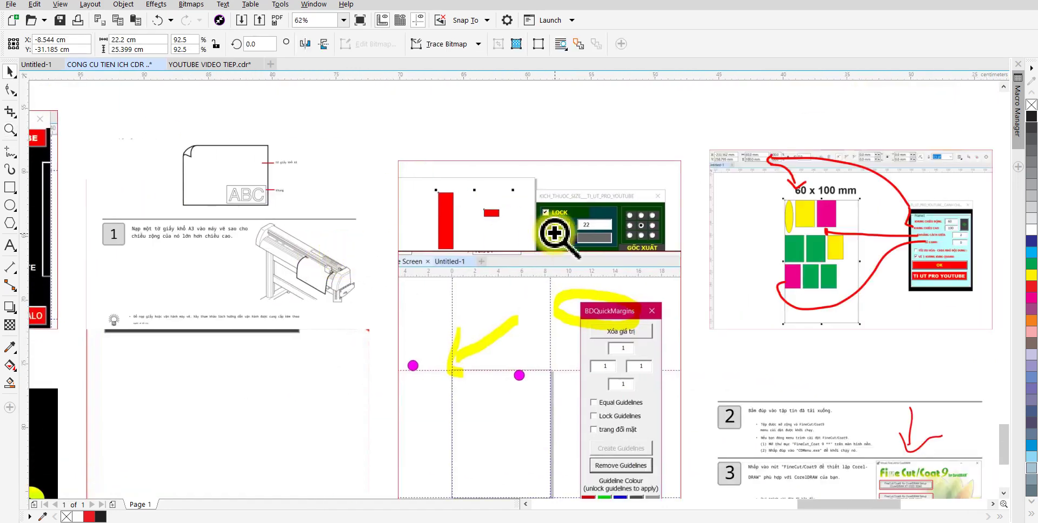
click(551, 220)
key(space)
click(474, 270)
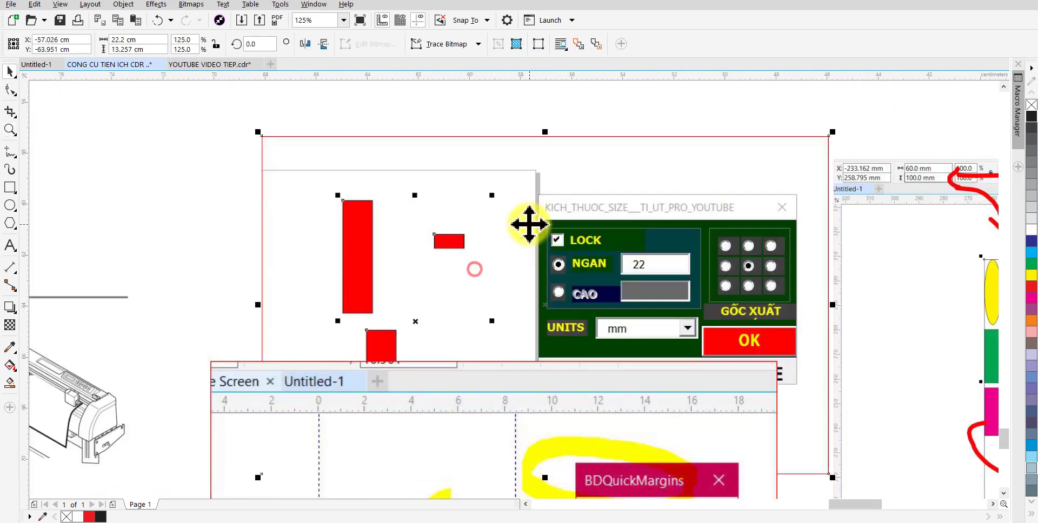
drag(521, 251, 513, 225)
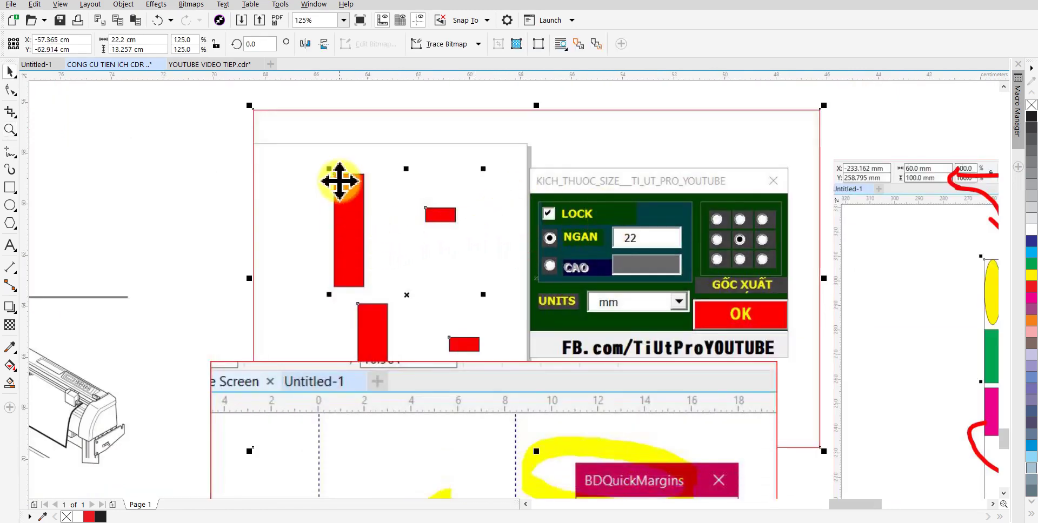
drag(328, 269, 331, 237)
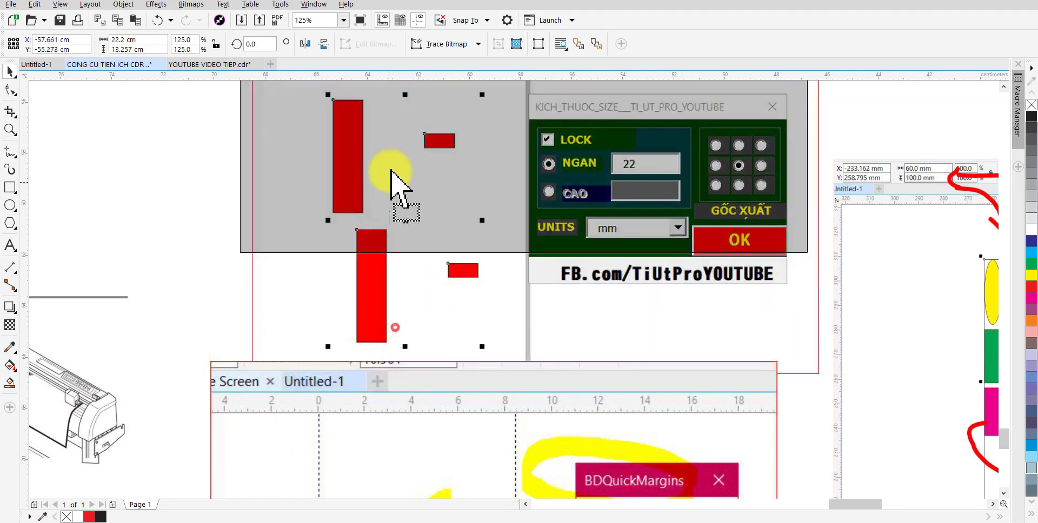
drag(465, 204, 407, 338)
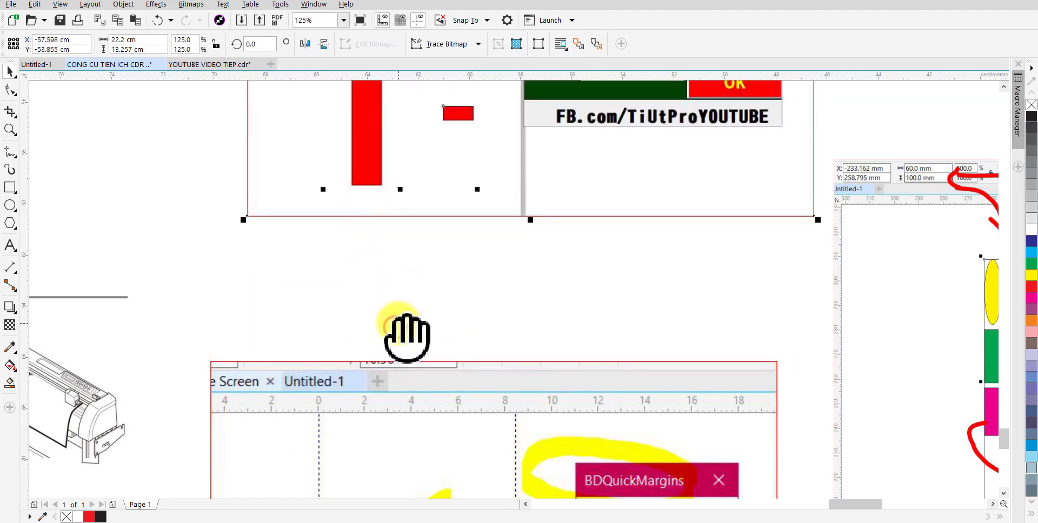
scroll(407, 338, down, 5)
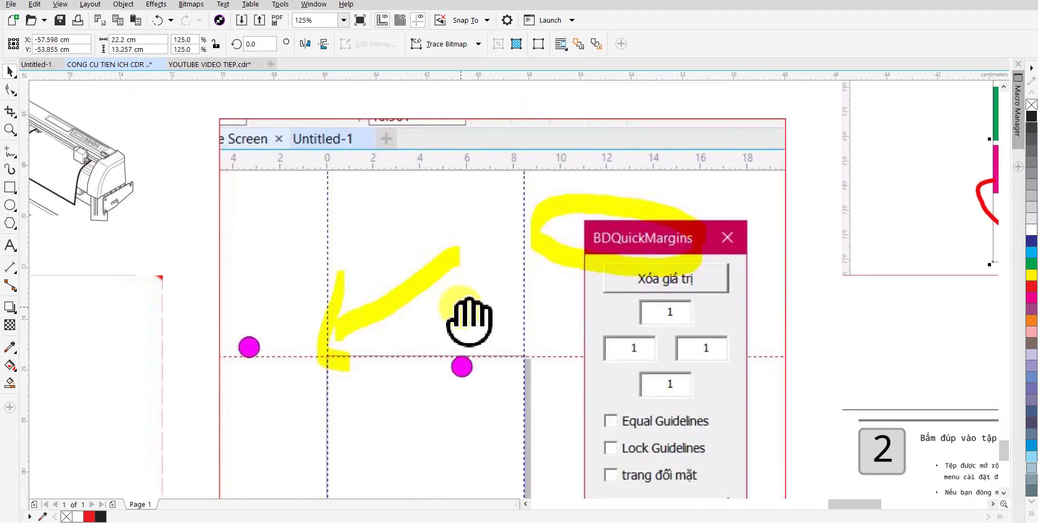
drag(470, 321, 463, 275)
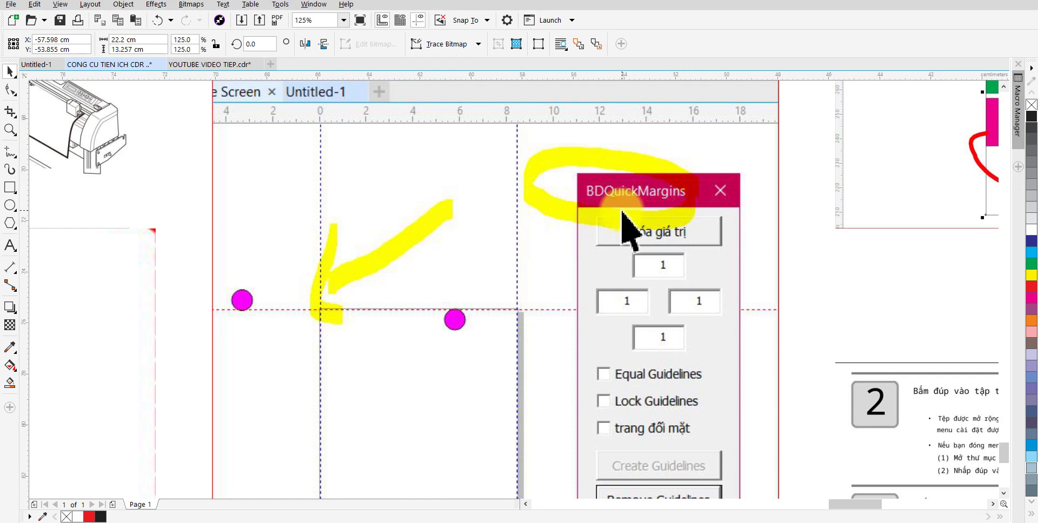
key(z)
right_click(562, 230)
right_click(562, 229)
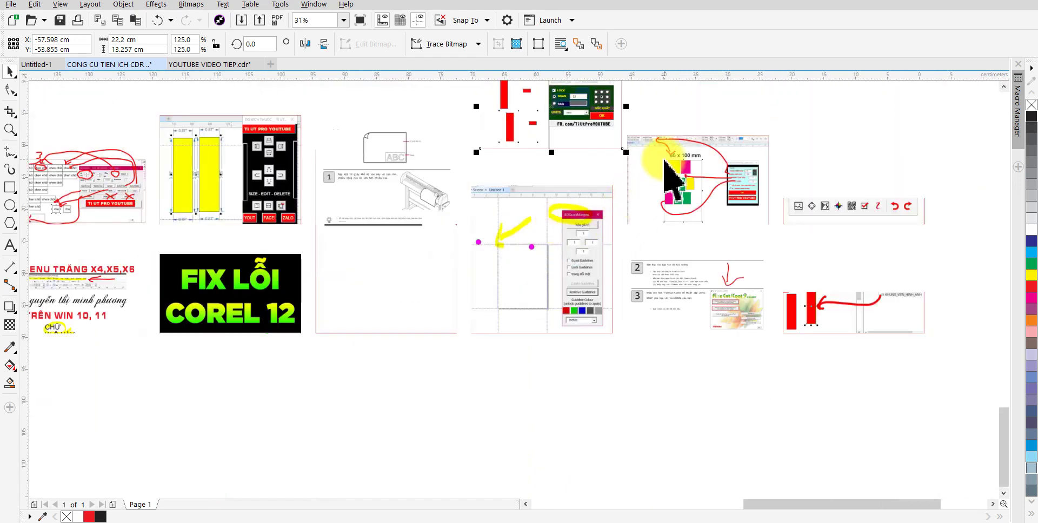
scroll(642, 165, up, 1)
drag(763, 246, 774, 271)
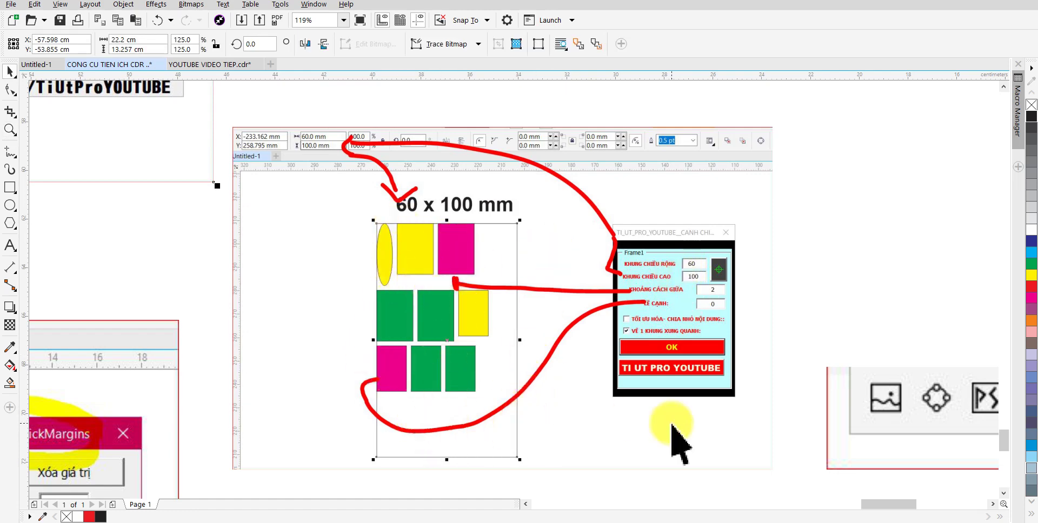
drag(672, 429, 337, 220)
drag(598, 260, 346, 341)
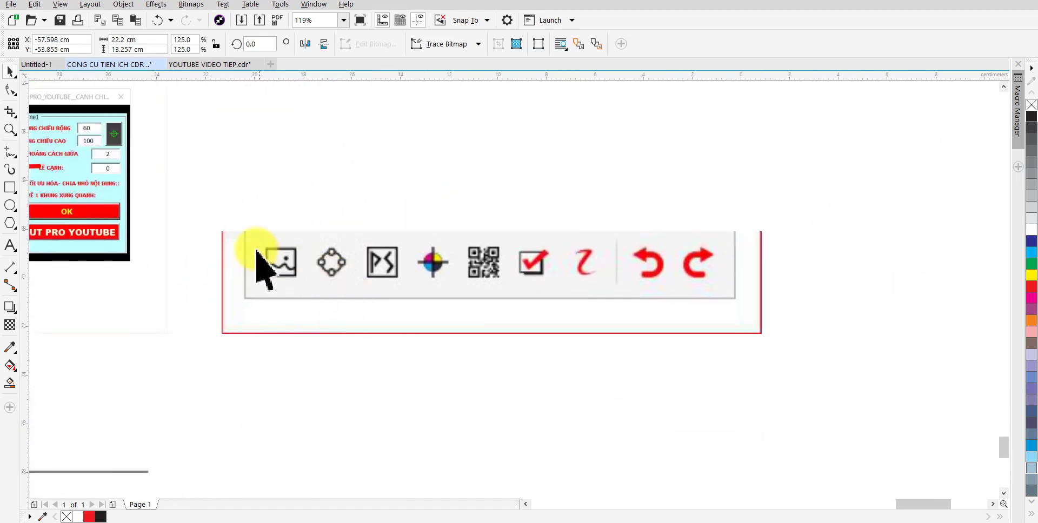
click(311, 308)
mouse_move(310, 308)
mouse_down()
mouse_move(544, 236)
mouse_move(713, 65)
mouse_up()
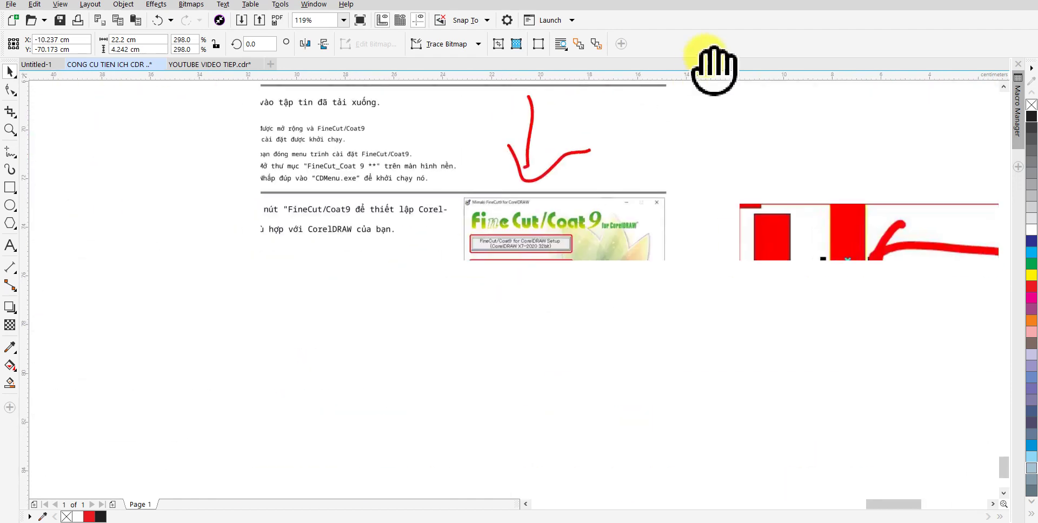
drag(480, 259, 526, 361)
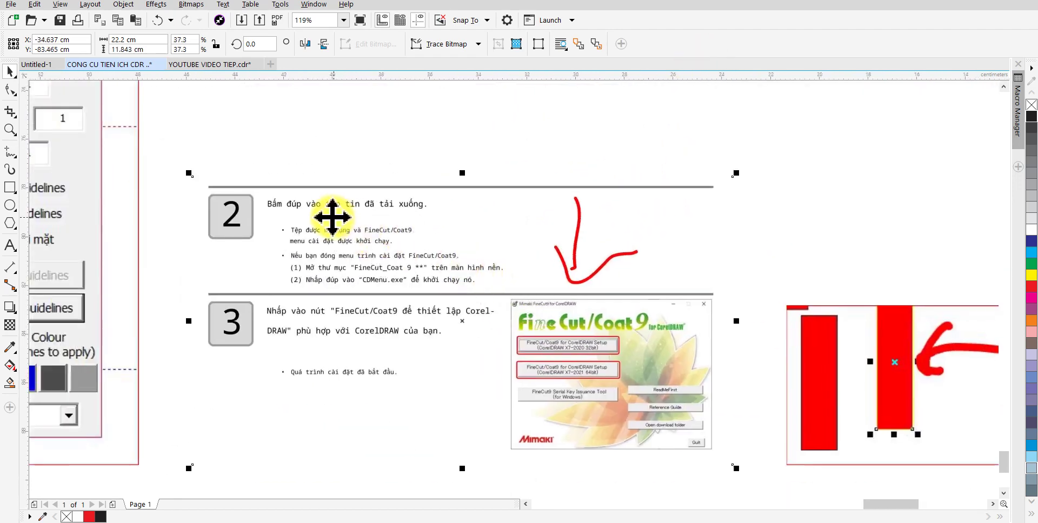
drag(595, 257, 49, 225)
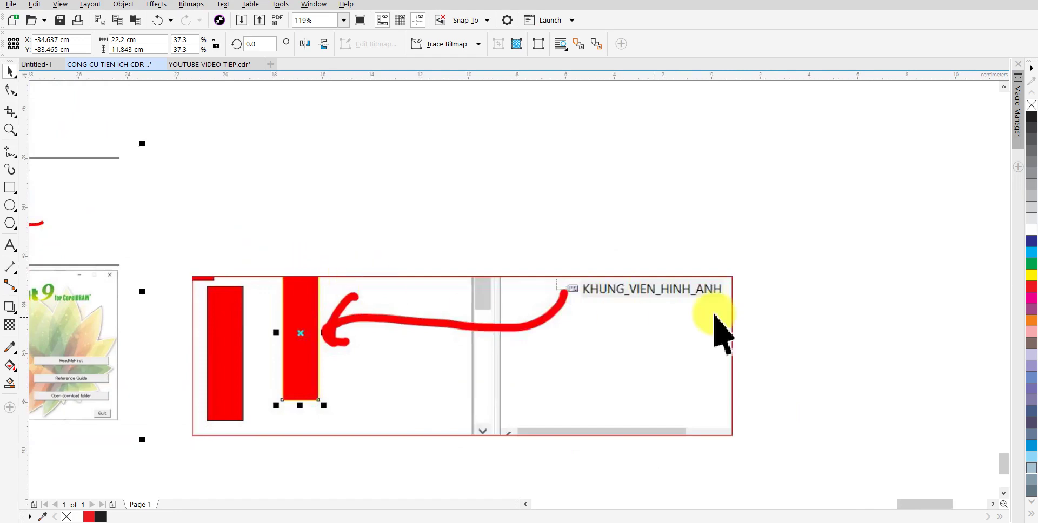
scroll(360, 325, up, 2)
scroll(360, 326, down, 5)
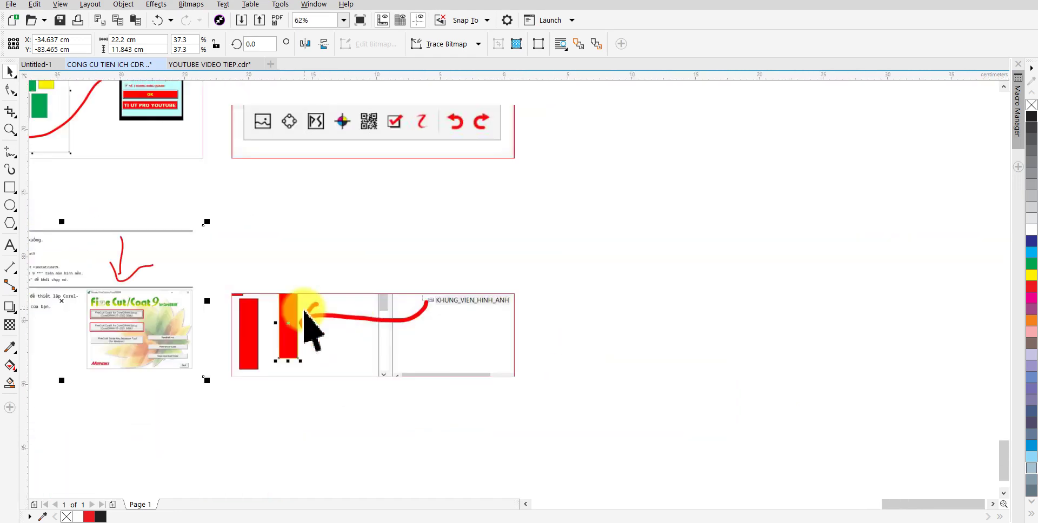
scroll(325, 324, down, 3)
mouse_move(313, 325)
mouse_down()
mouse_move(393, 259)
mouse_move(753, 313)
mouse_up()
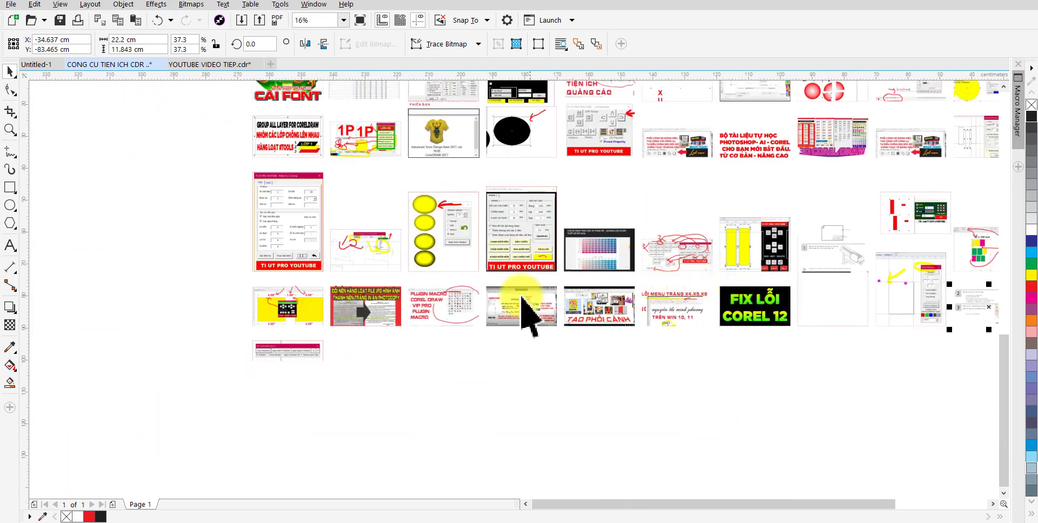
key(z)
drag(461, 374, 443, 348)
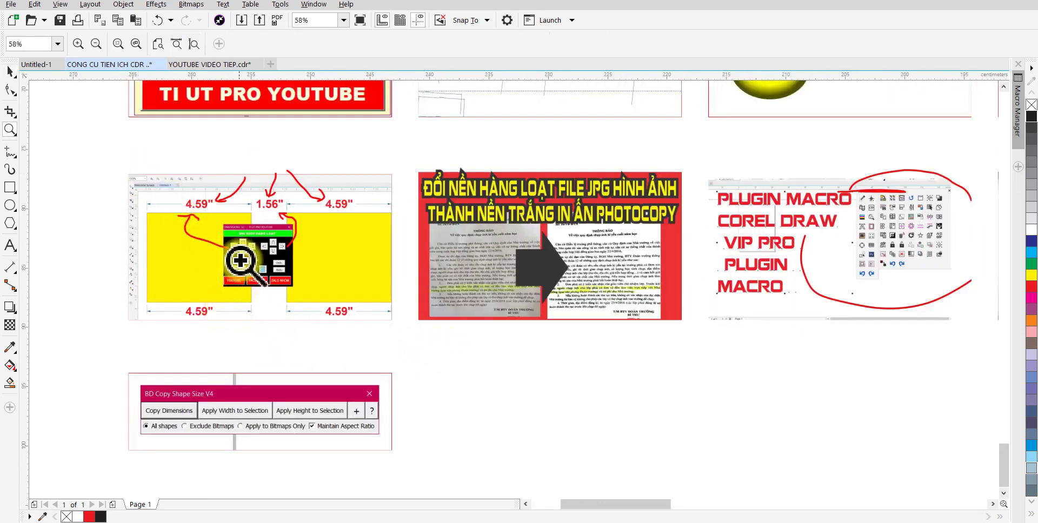
drag(295, 320, 401, 335)
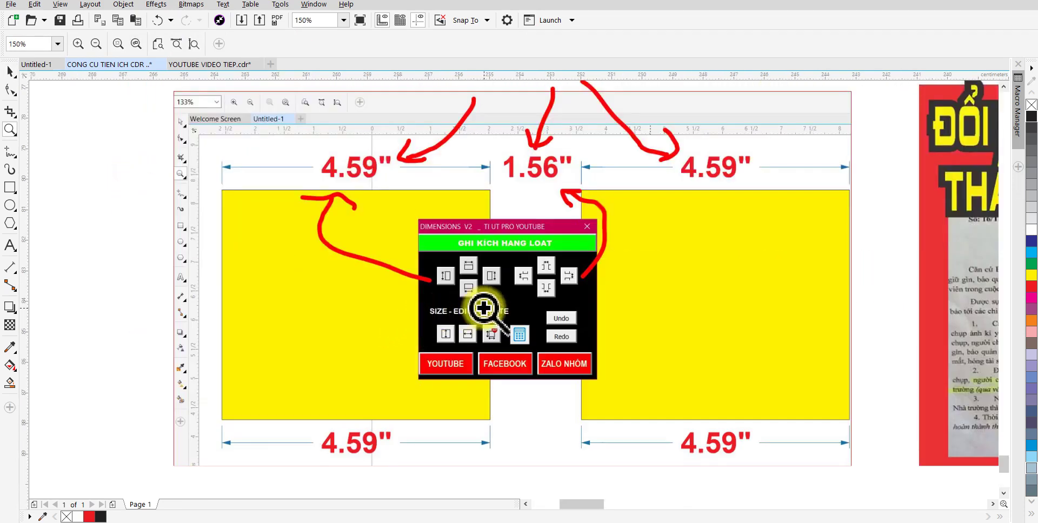
drag(484, 308, 375, 309)
drag(913, 254, 497, 255)
mouse_move(667, 250)
mouse_down()
mouse_move(340, 257)
mouse_move(373, 267)
mouse_up()
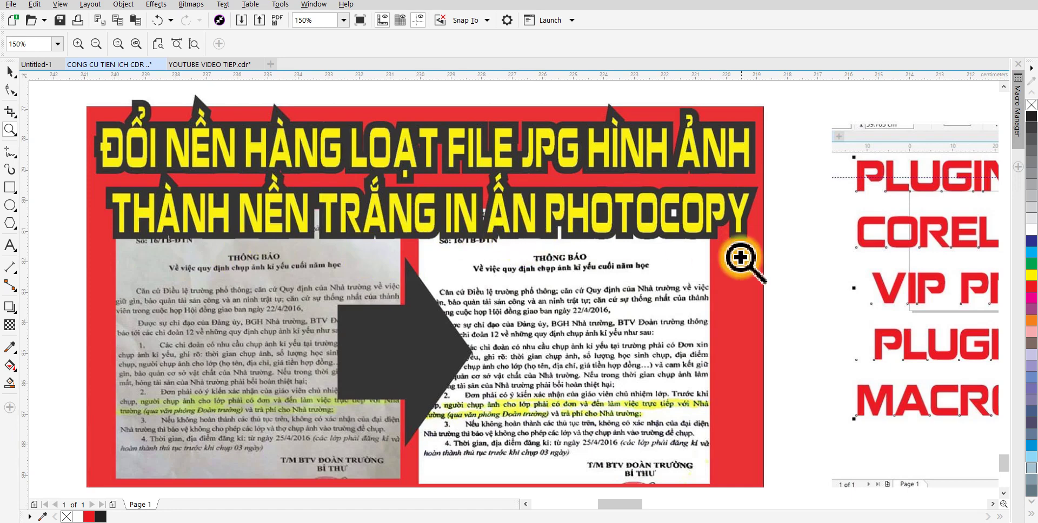
mouse_move(901, 275)
mouse_down()
mouse_move(644, 283)
mouse_move(359, 272)
mouse_up()
drag(651, 240, 352, 255)
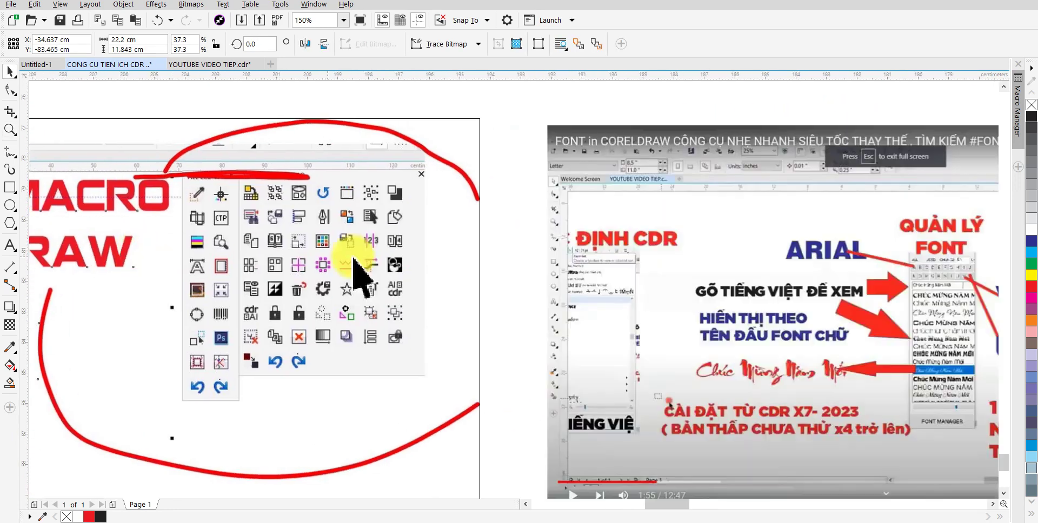
drag(433, 267, 136, 249)
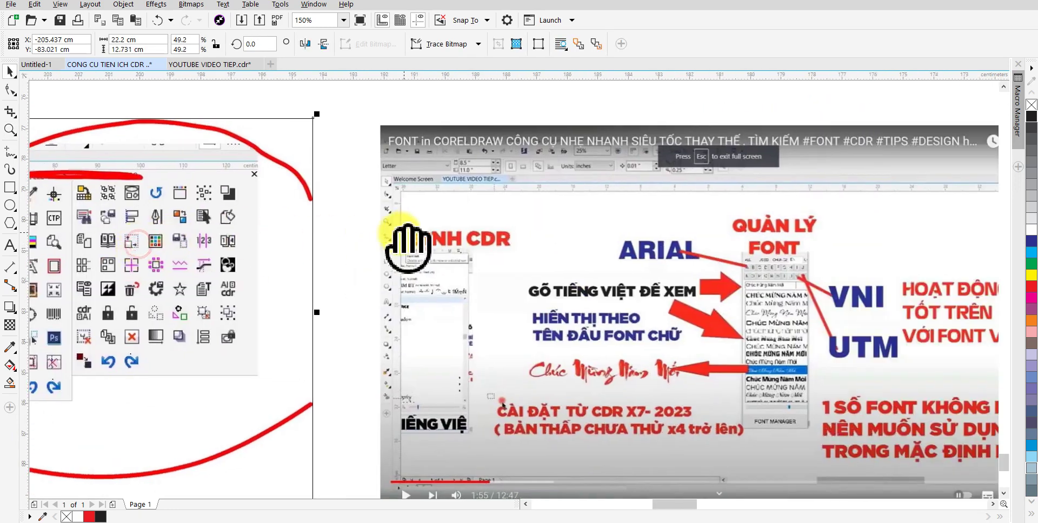
drag(407, 241, 82, 273)
drag(214, 279, 244, 248)
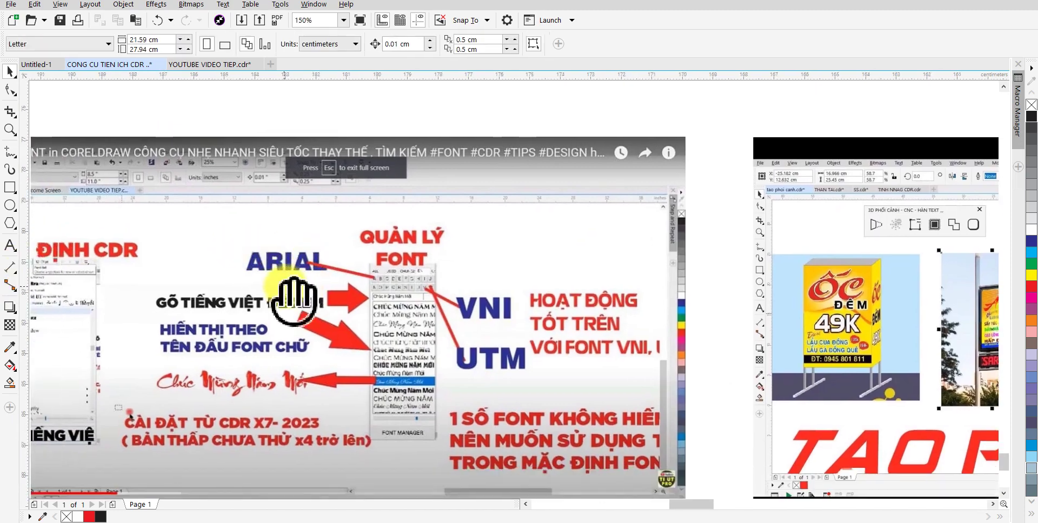
drag(294, 290, 254, 220)
drag(515, 375, 11, 373)
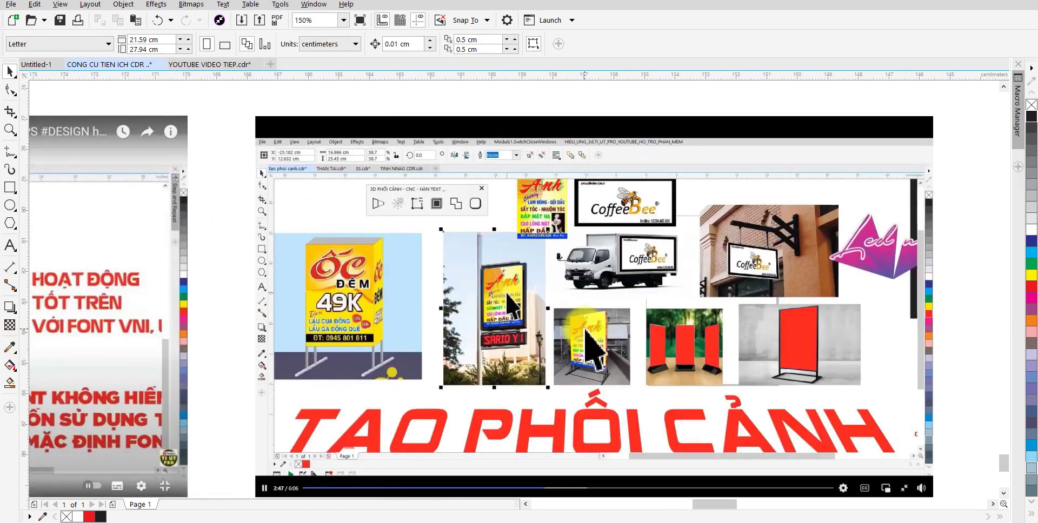
drag(565, 311, 418, 324)
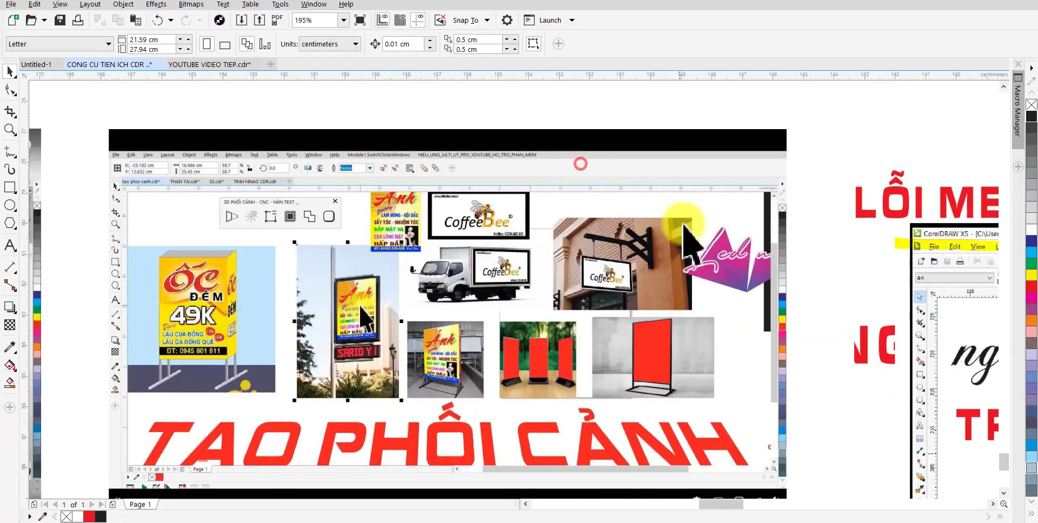
drag(683, 231, 61, 170)
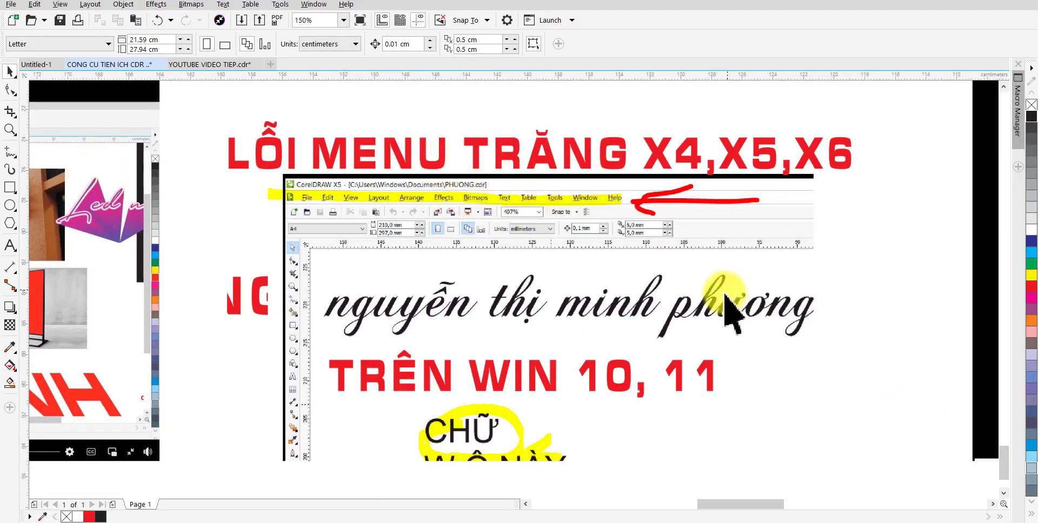
scroll(735, 308, down, 2)
scroll(753, 317, right, 4)
click(802, 281)
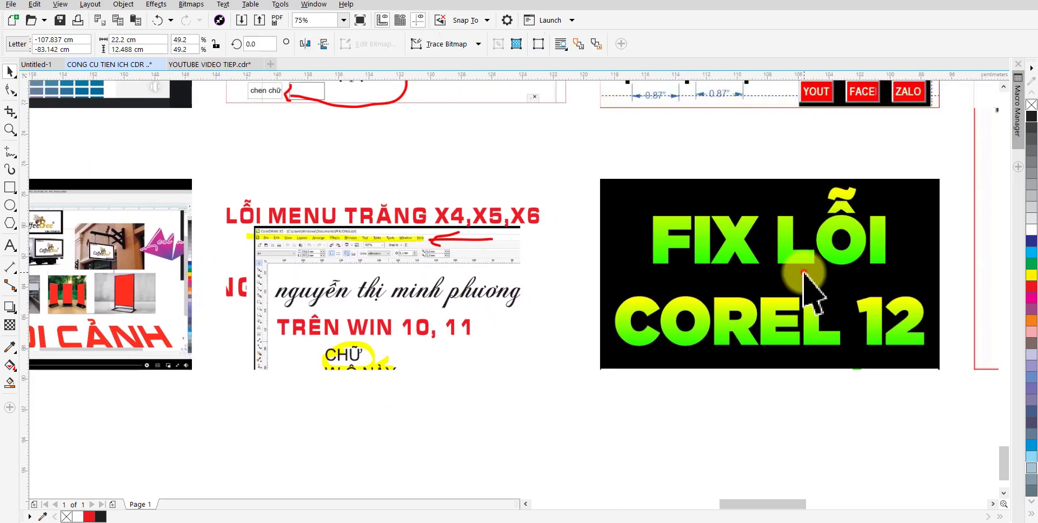
drag(746, 297, 385, 365)
scroll(385, 365, down, 2)
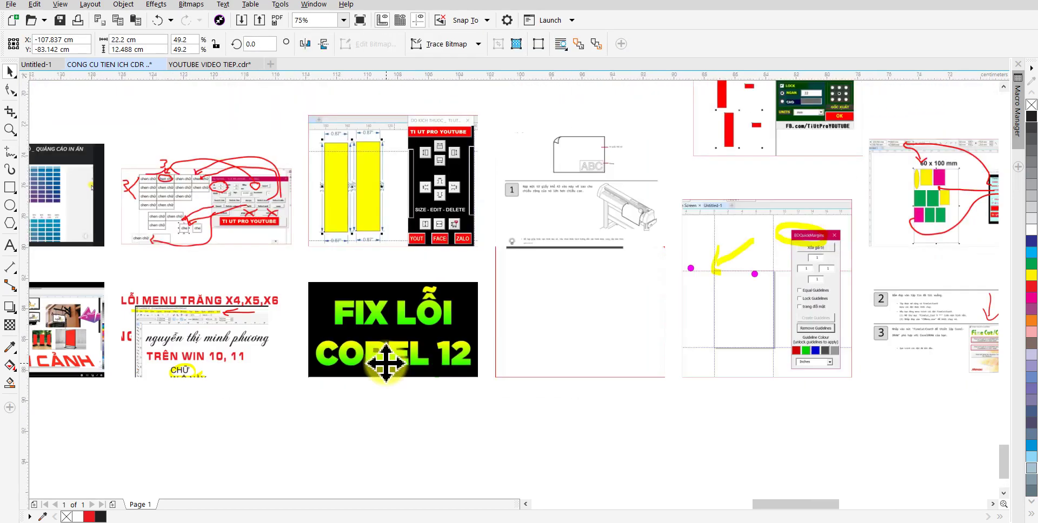
scroll(359, 348, right, 5)
key(z)
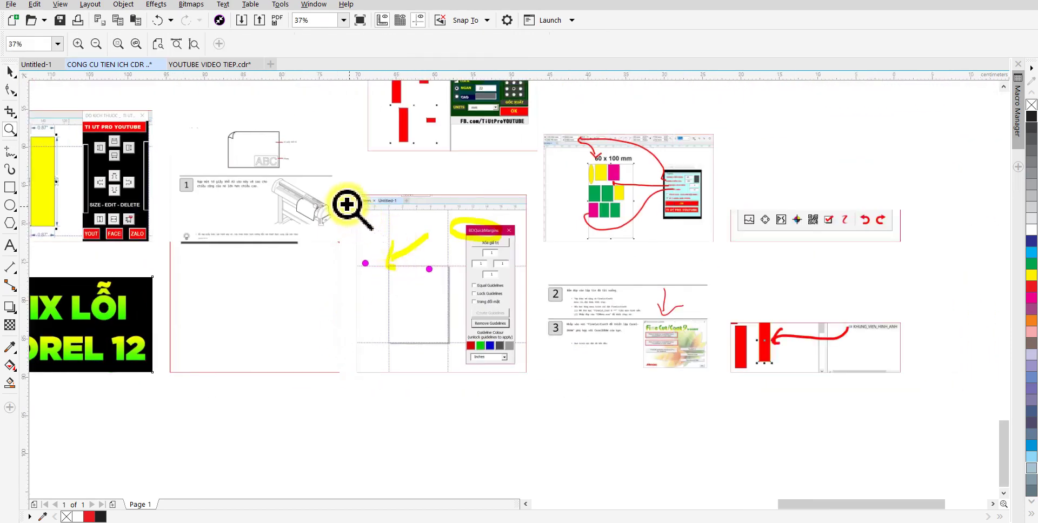
drag(708, 375, 744, 380)
key(F4)
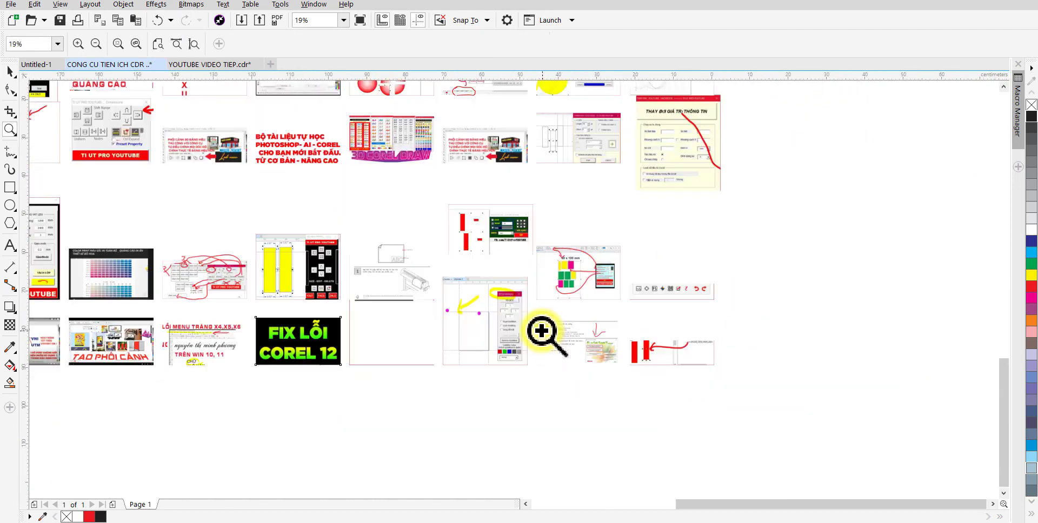
key(space)
click(568, 348)
scroll(541, 373, left, 5)
scroll(415, 379, left, 5)
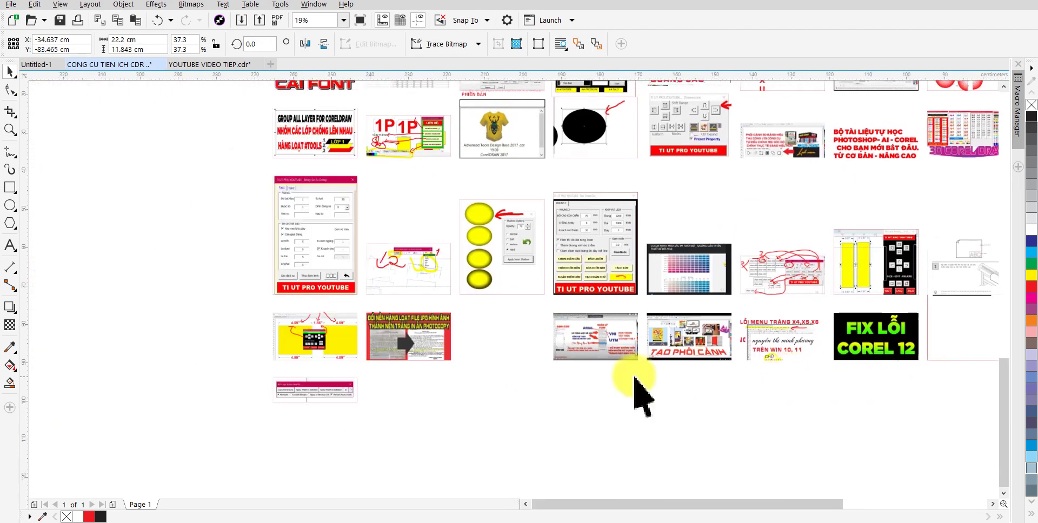
scroll(633, 382, left, 5)
scroll(777, 249, down, 3)
drag(745, 263, 395, 449)
scroll(417, 399, down, 1)
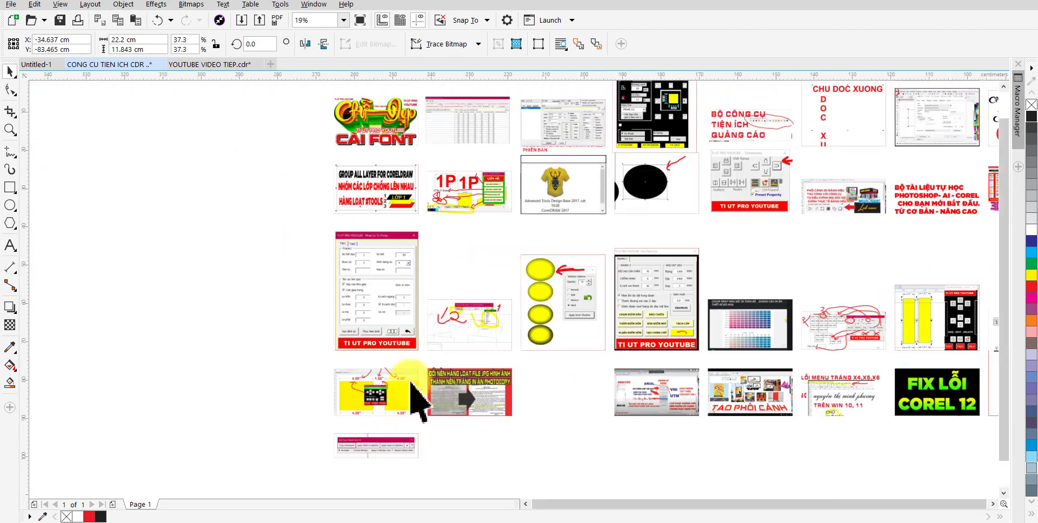
scroll(480, 325, down, 1)
scroll(575, 312, down, 1)
key(z)
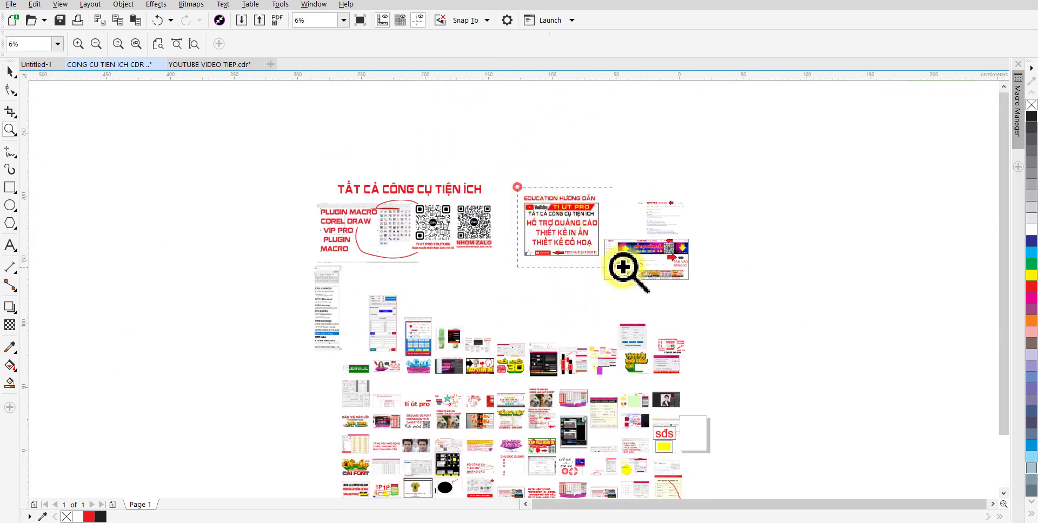
Frame the QR codes and Education banner, then drag the QR codes right beside it
drag(693, 269, 694, 271)
drag(508, 255, 586, 266)
scroll(881, 274, down, 1)
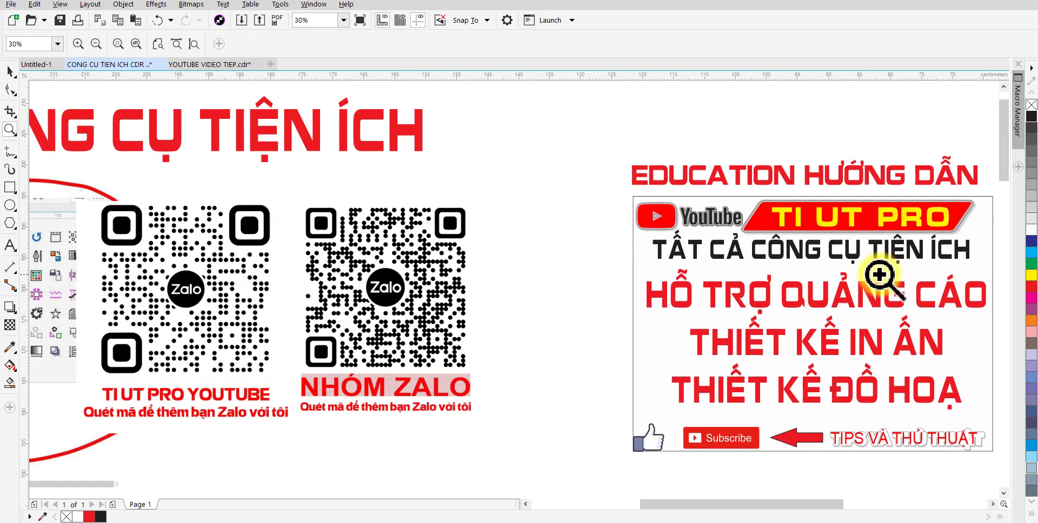
drag(881, 274, 747, 210)
drag(352, 193, 476, 221)
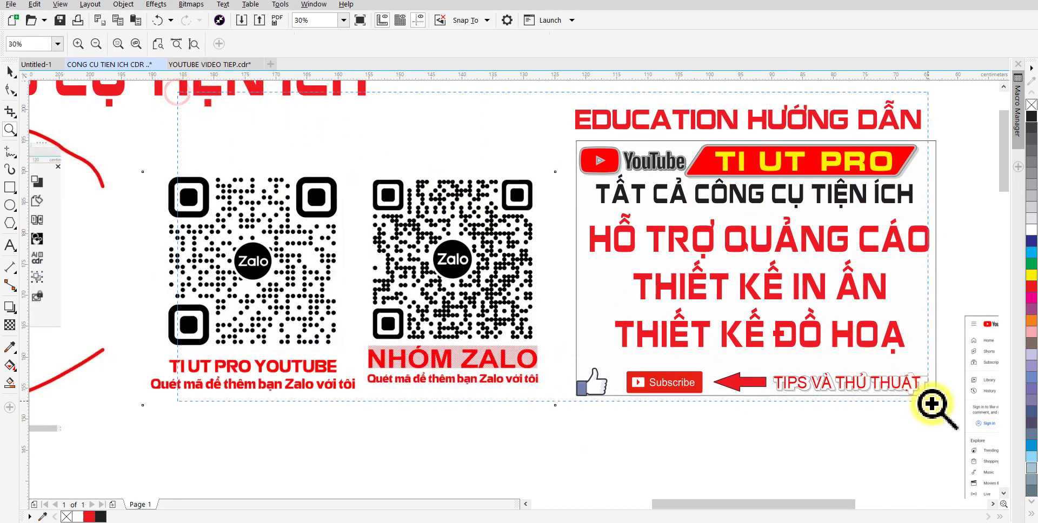
scroll(859, 392, up, 1)
Show the drawing in Full-screen Preview, then exit the preview
key(space)
right_click(486, 101)
click(498, 108)
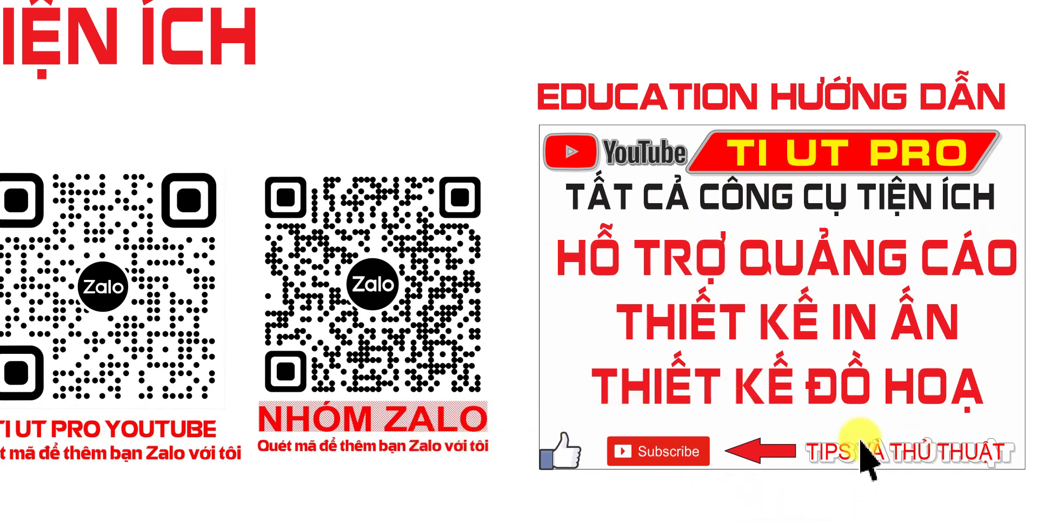
click(251, 463)
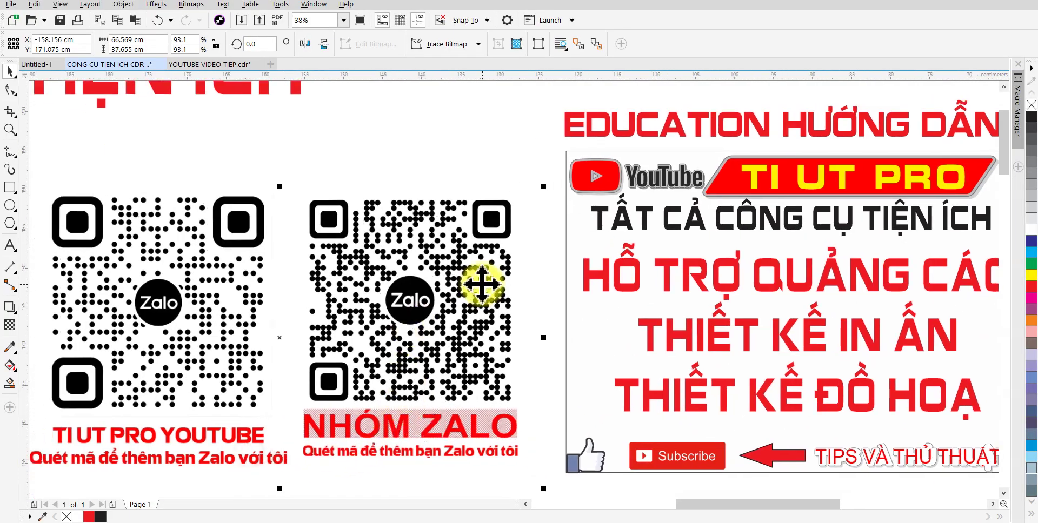